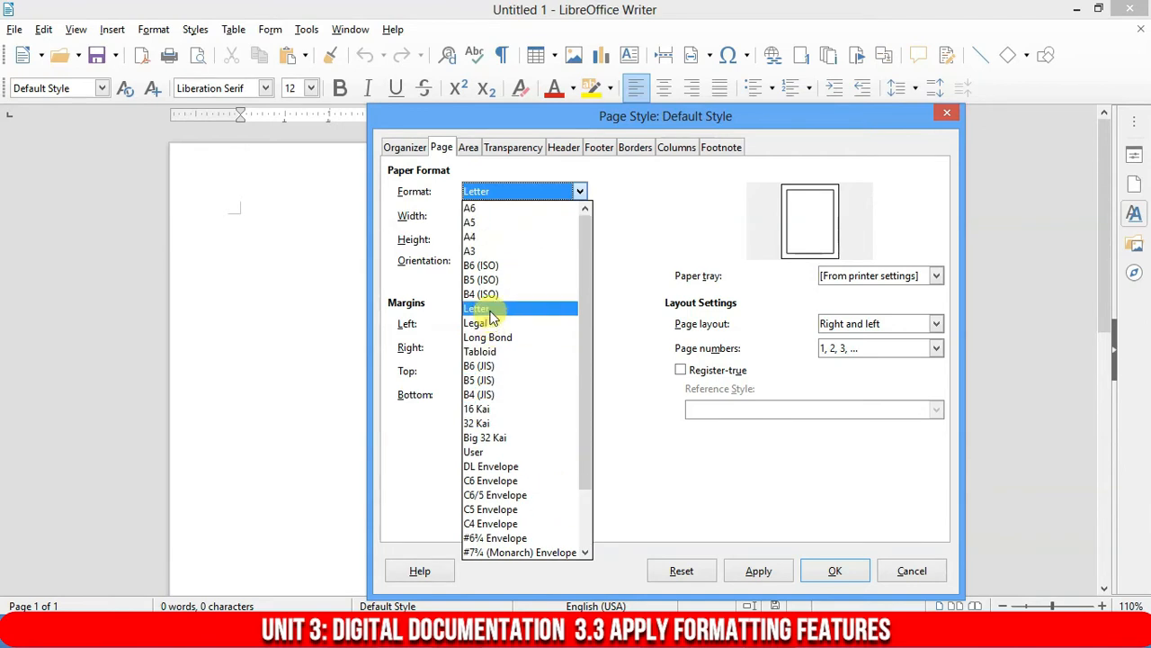
# - Set the page's paper format to A4 and look through the other available paper formats, keeping A4
pyautogui.click(485, 240)
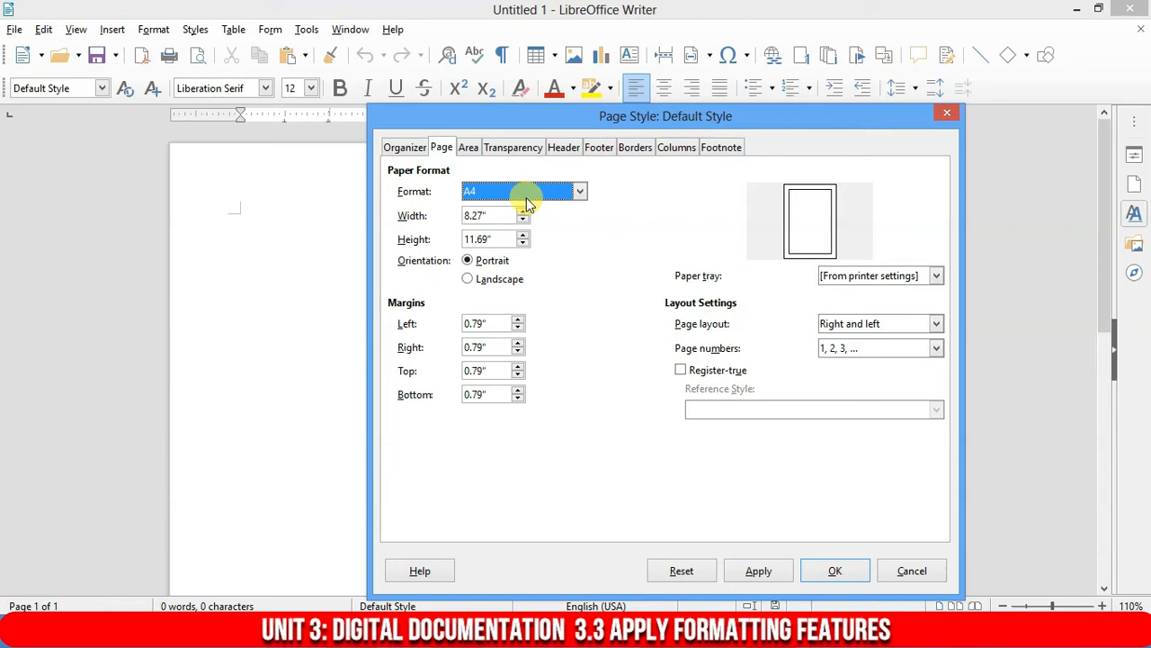
pyautogui.click(572, 198)
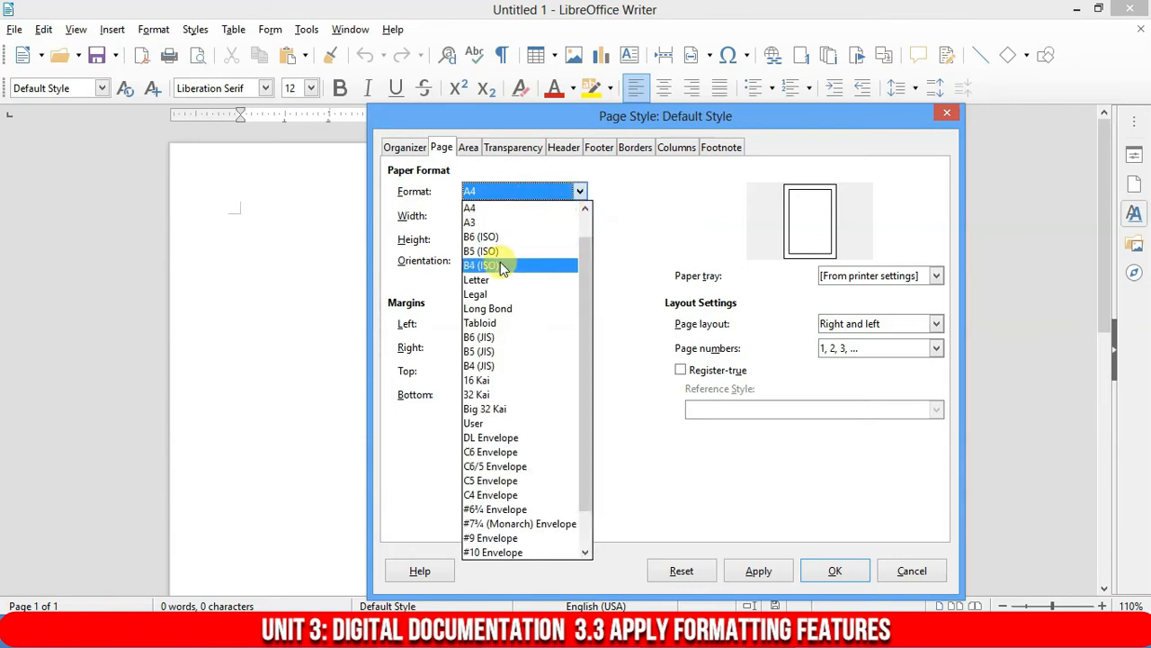
pyautogui.scroll(-1, 522, 257)
pyautogui.scroll(2, 521, 300)
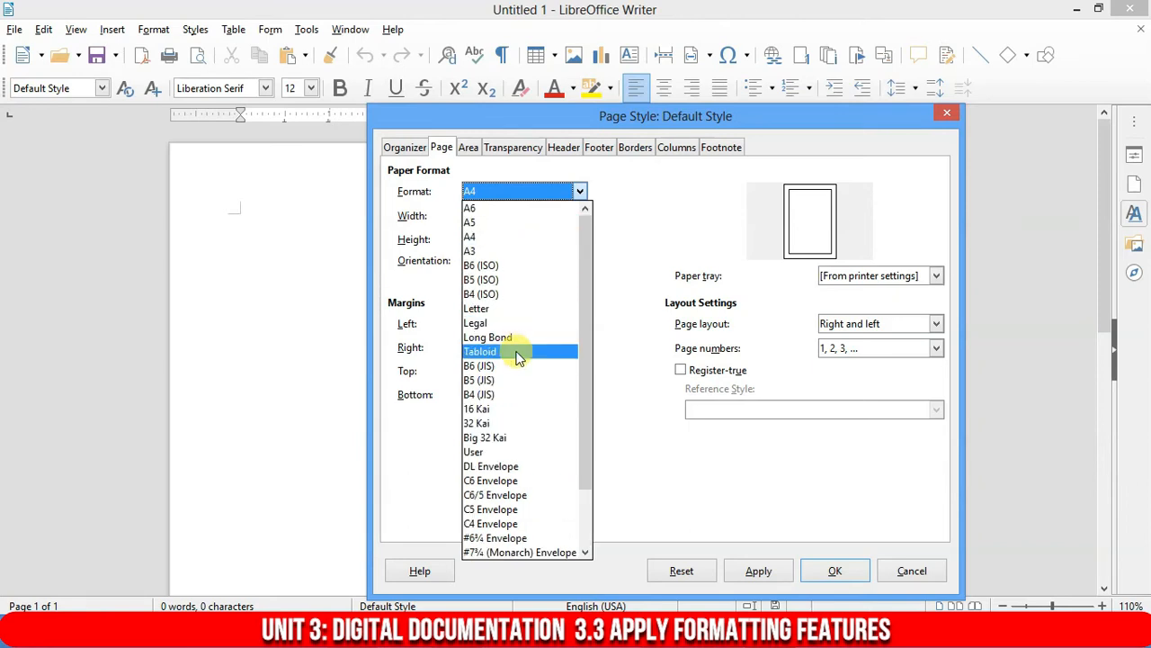
pyautogui.click(488, 195)
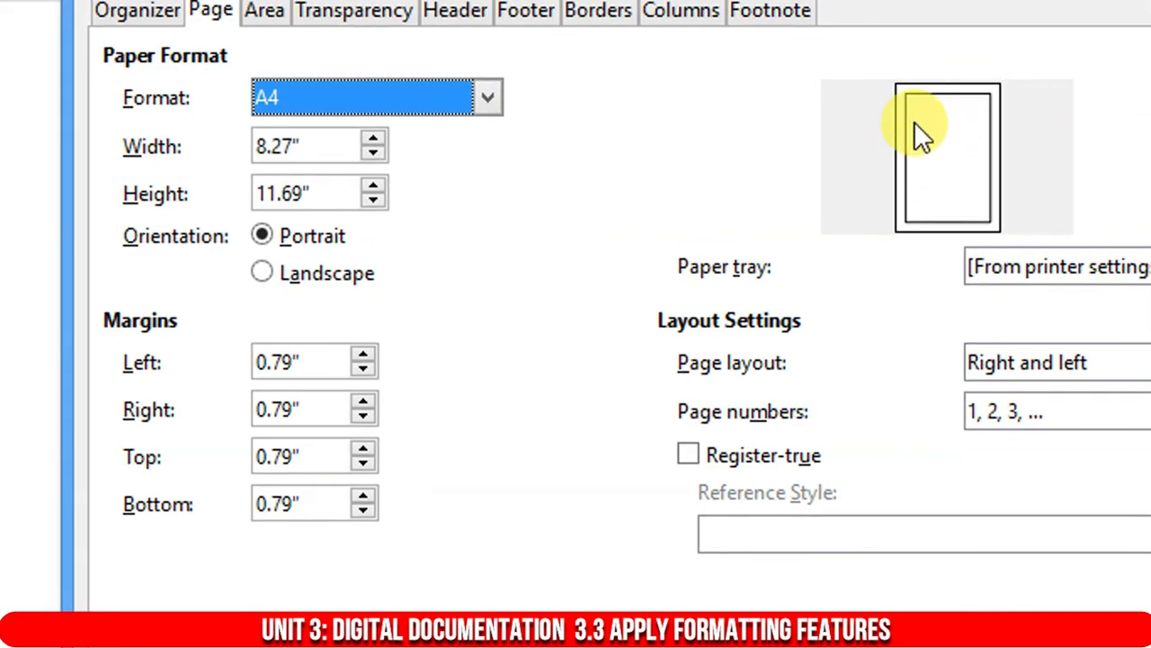
# - Try the landscape orientation, set the page back to portrait and apply the page style
pyautogui.click(263, 274)
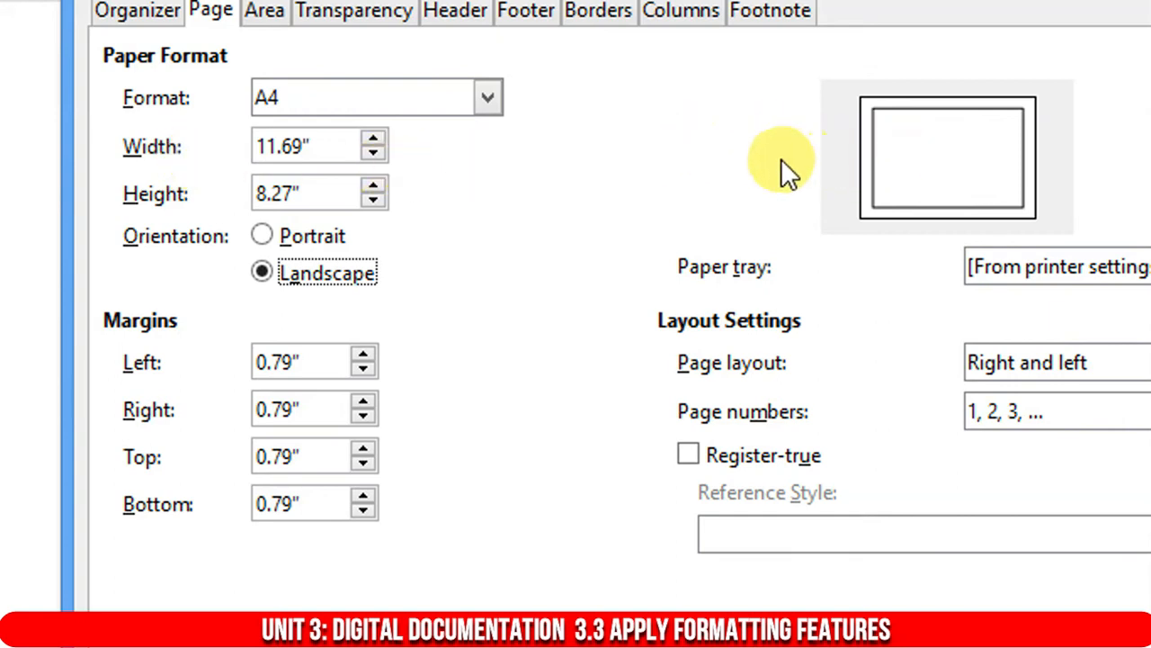
pyautogui.click(270, 237)
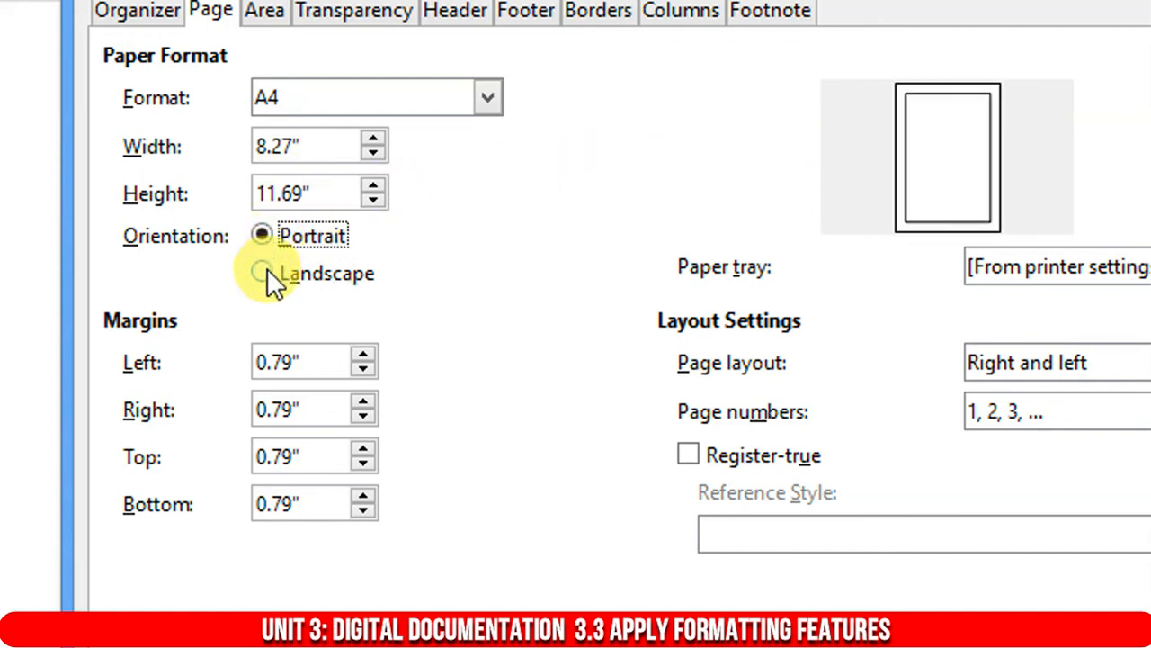
pyautogui.click(267, 273)
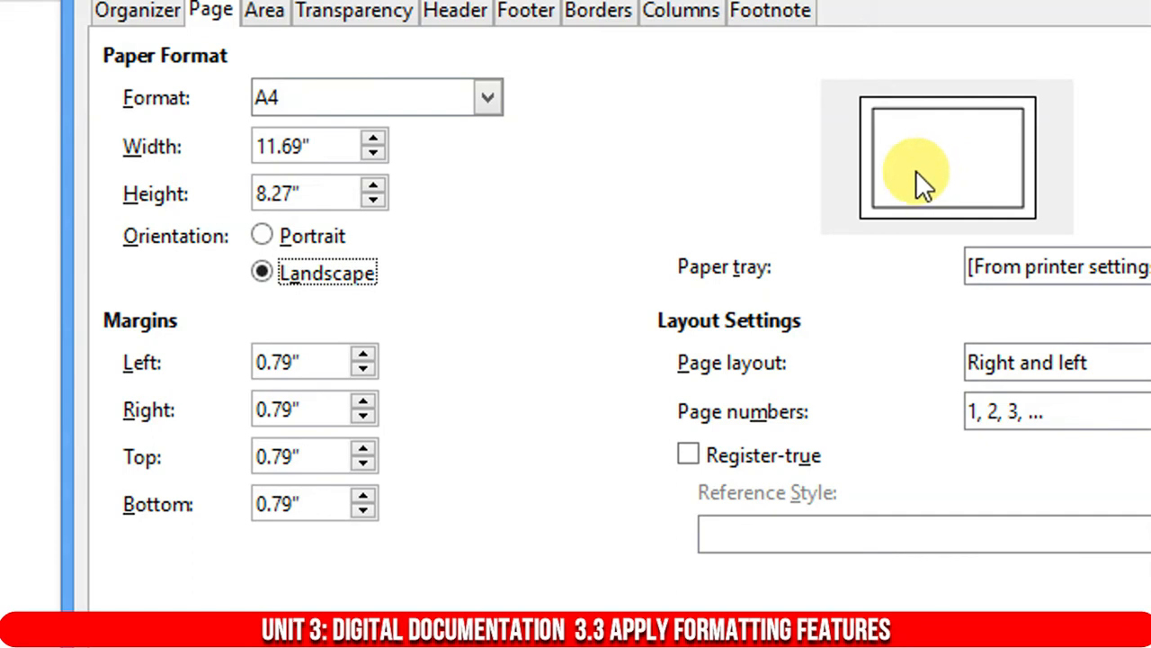
pyautogui.click(267, 236)
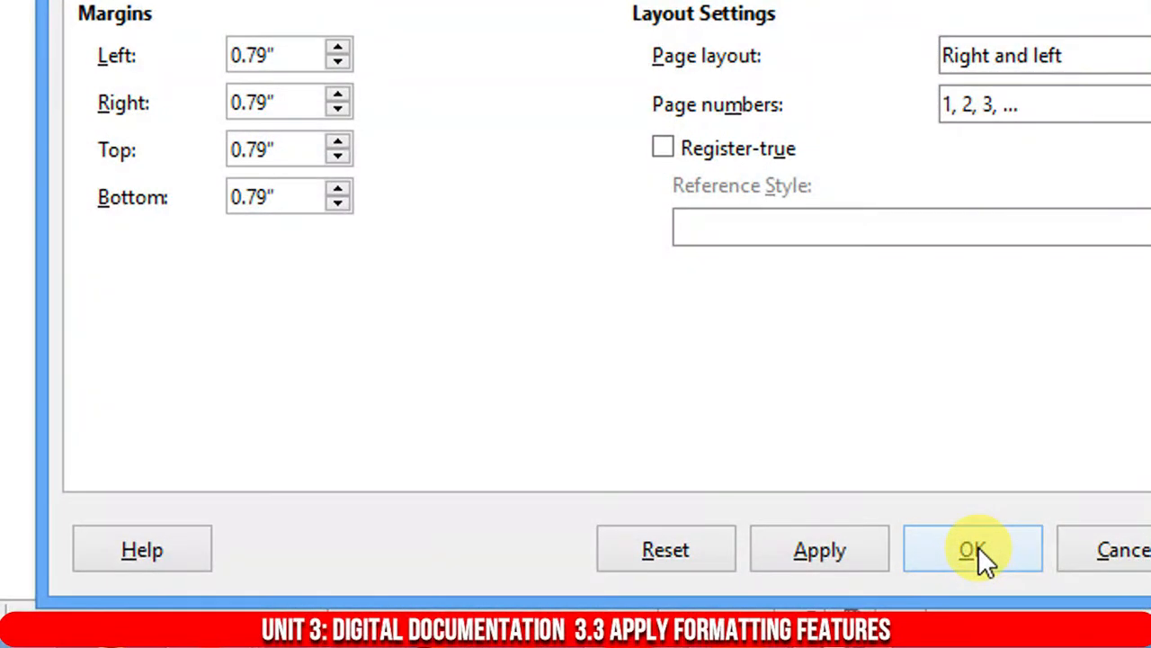
pyautogui.click(978, 546)
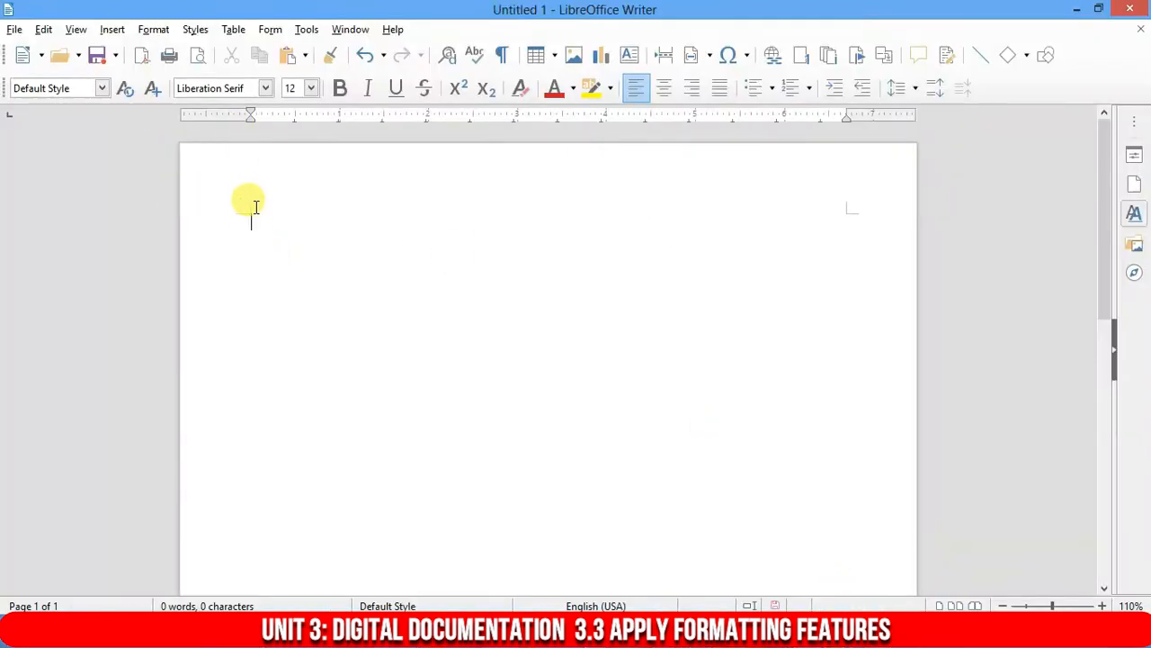
# - Enter the sample text "fsdfdfsdfds" on the first line of the page
pyautogui.moveTo(253, 209)
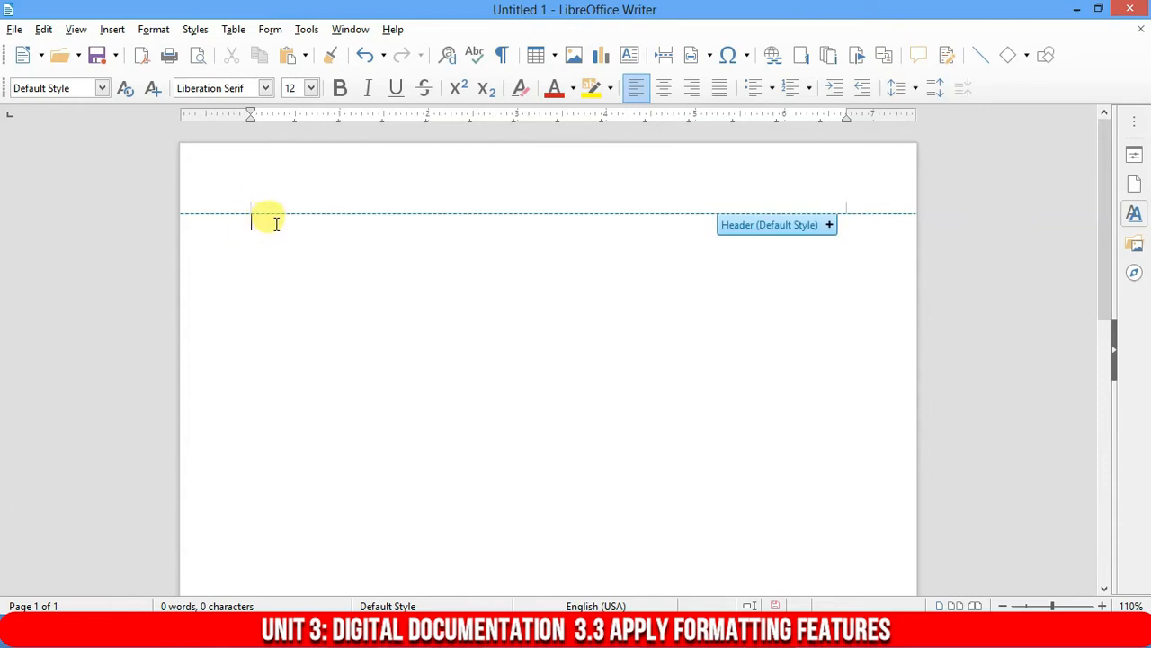
pyautogui.write('sdfdfsdfds')
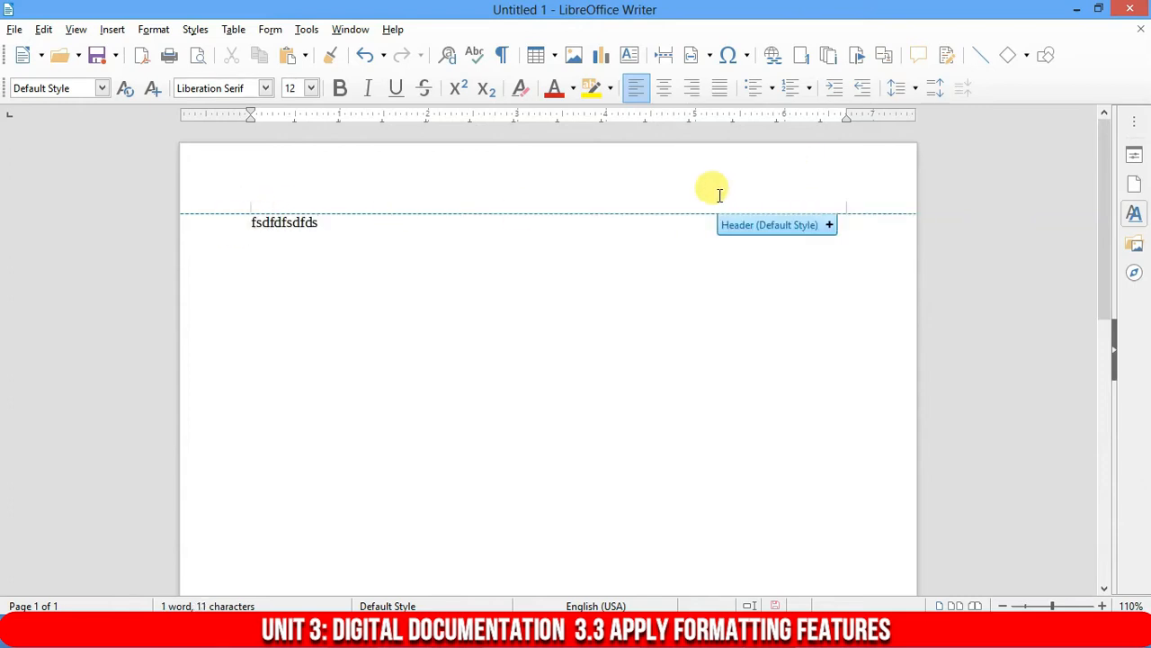
pyautogui.doubleClick(251, 222)
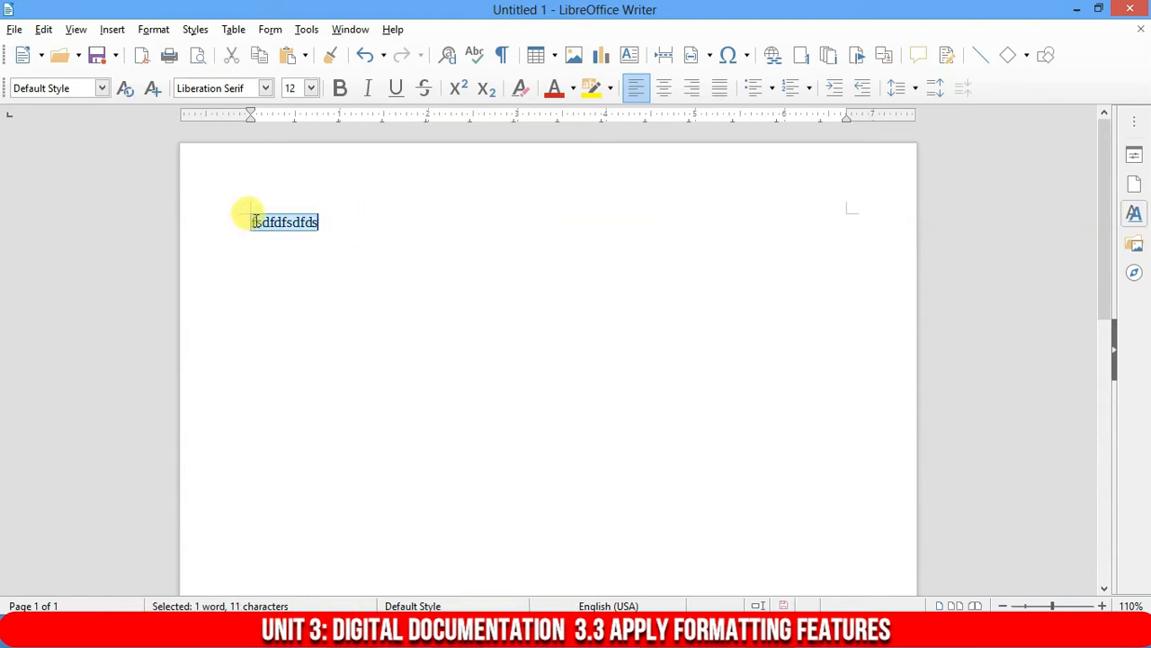
pyautogui.click(253, 222)
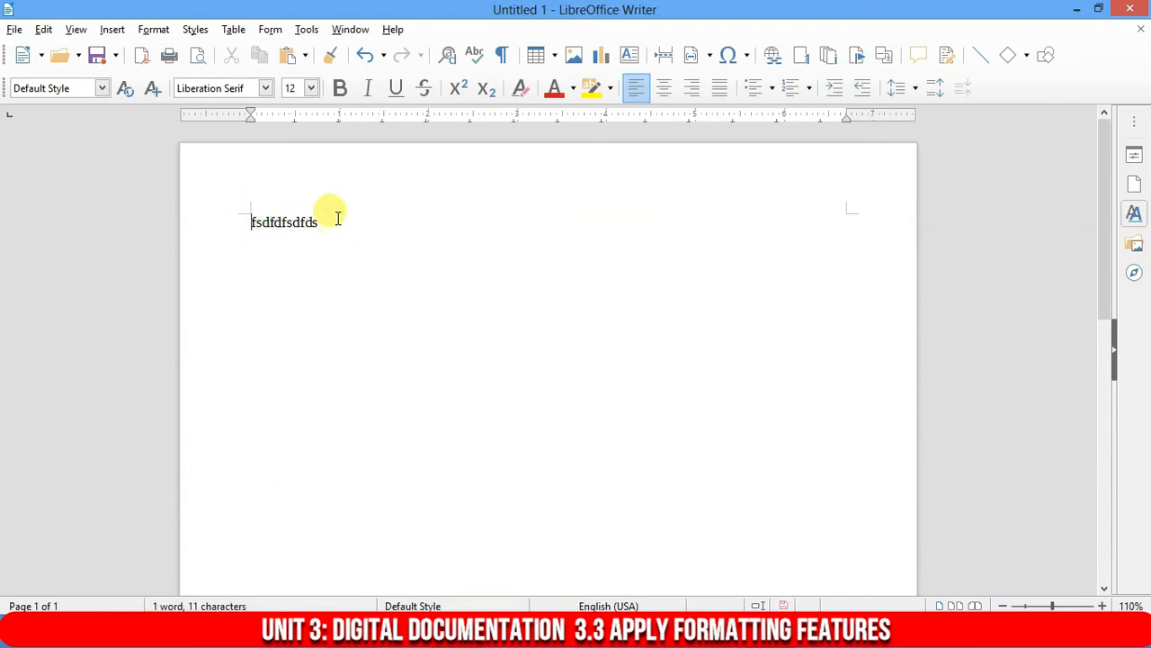
pyautogui.moveTo(854, 218)
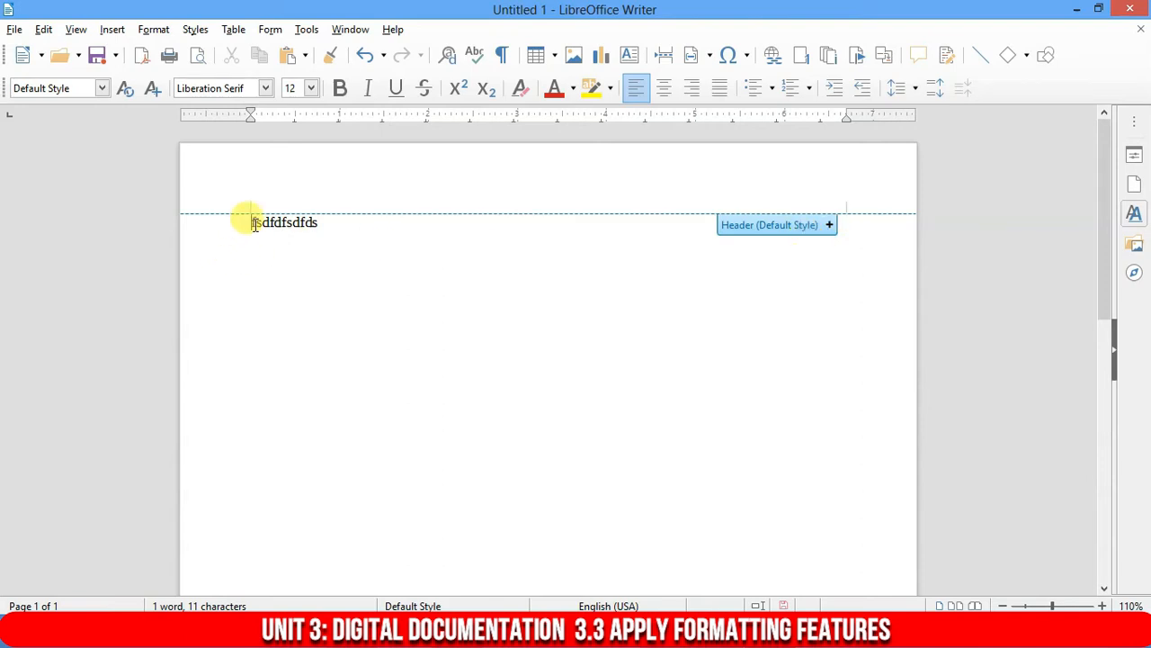
# - Copy the first paragraph under "Formatting a document" from the Information Technology PDF in Acrobat Reader and paste it over the Writer document's existing text
pyautogui.moveTo(662, 630)
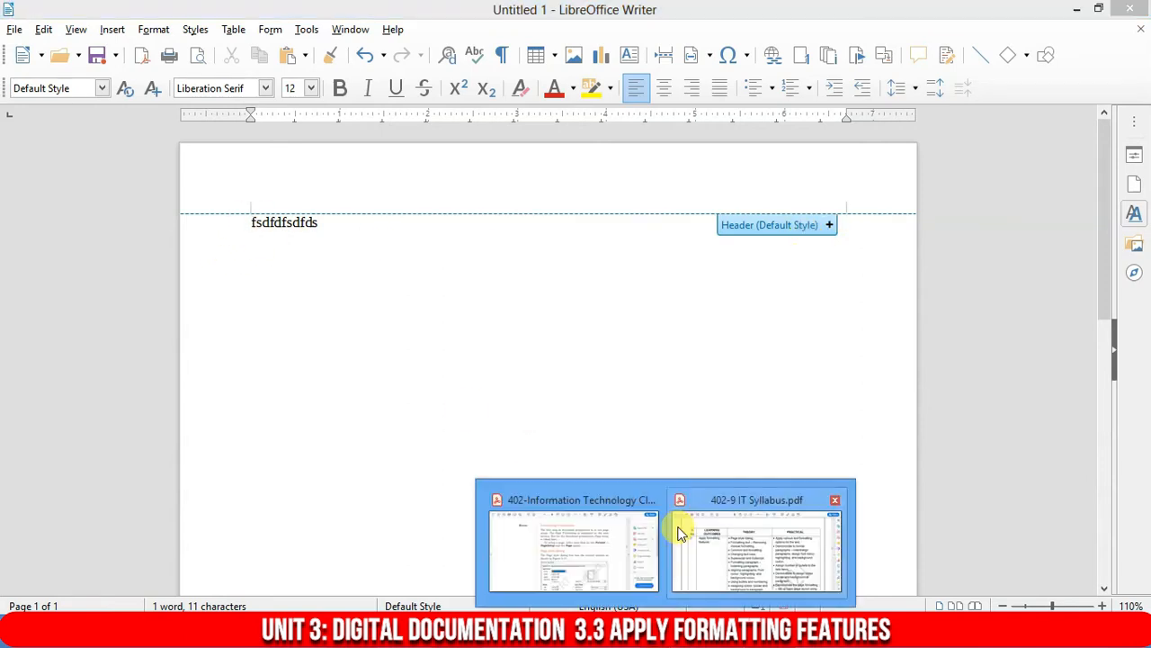
pyautogui.click(605, 549)
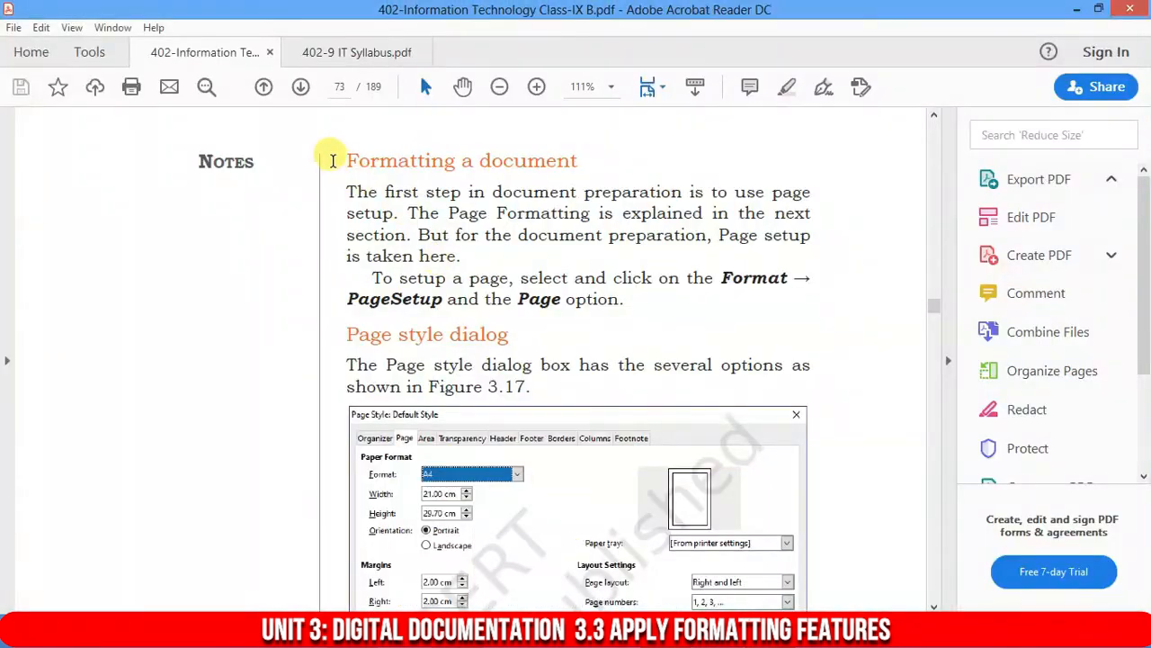
pyautogui.moveTo(346, 191); pyautogui.dragTo(462, 254)
pyautogui.hotkey('ctrl', 'c')
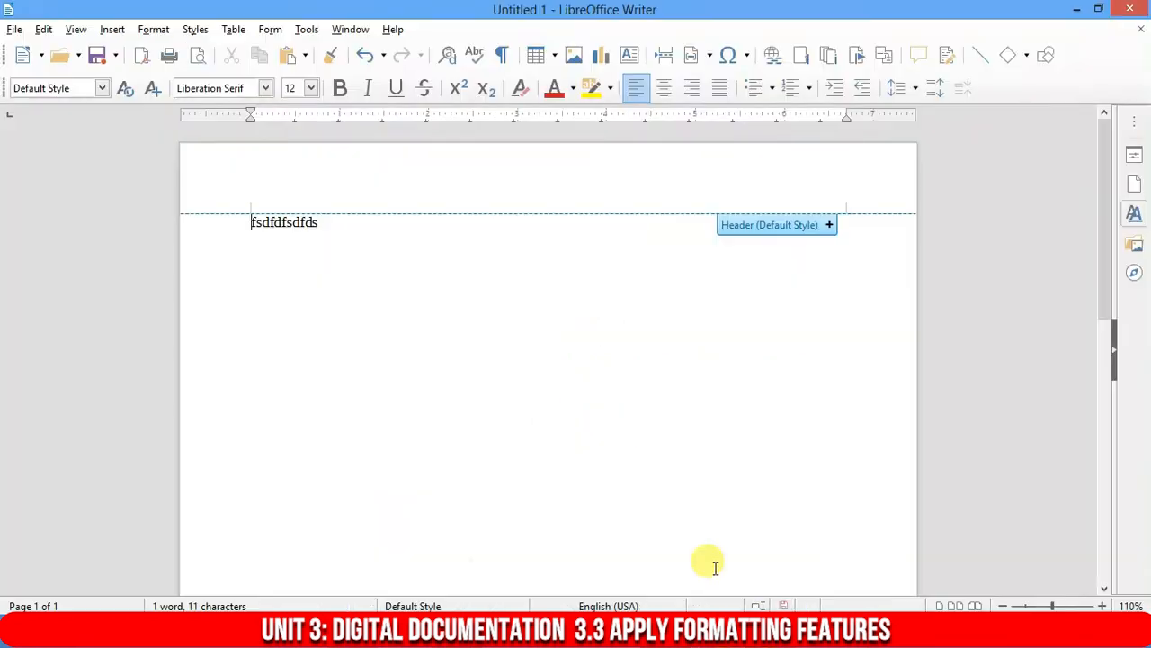
pyautogui.click(346, 226)
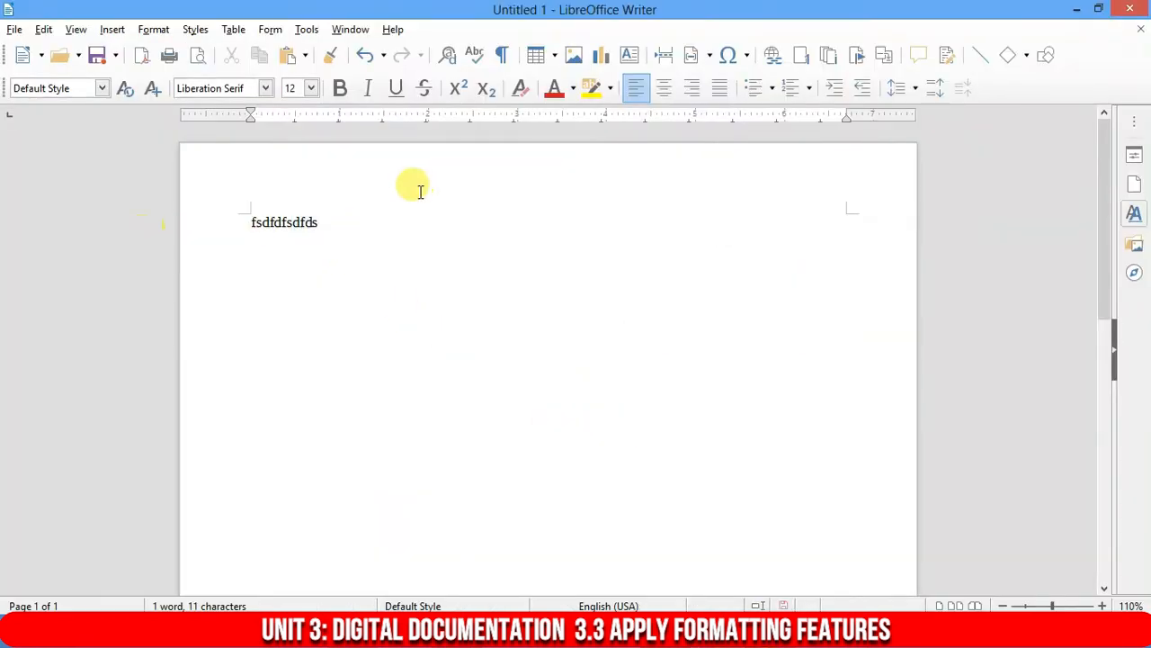
pyautogui.moveTo(361, 217); pyautogui.dragTo(174, 227)
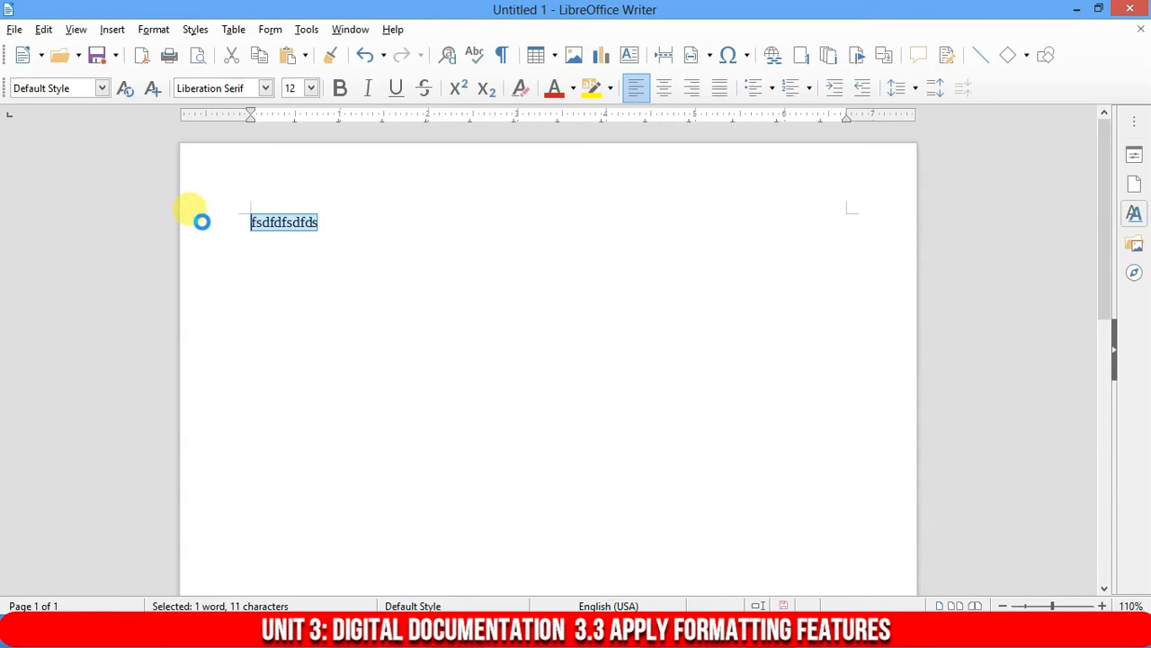
pyautogui.hotkey('ctrl', 'v')
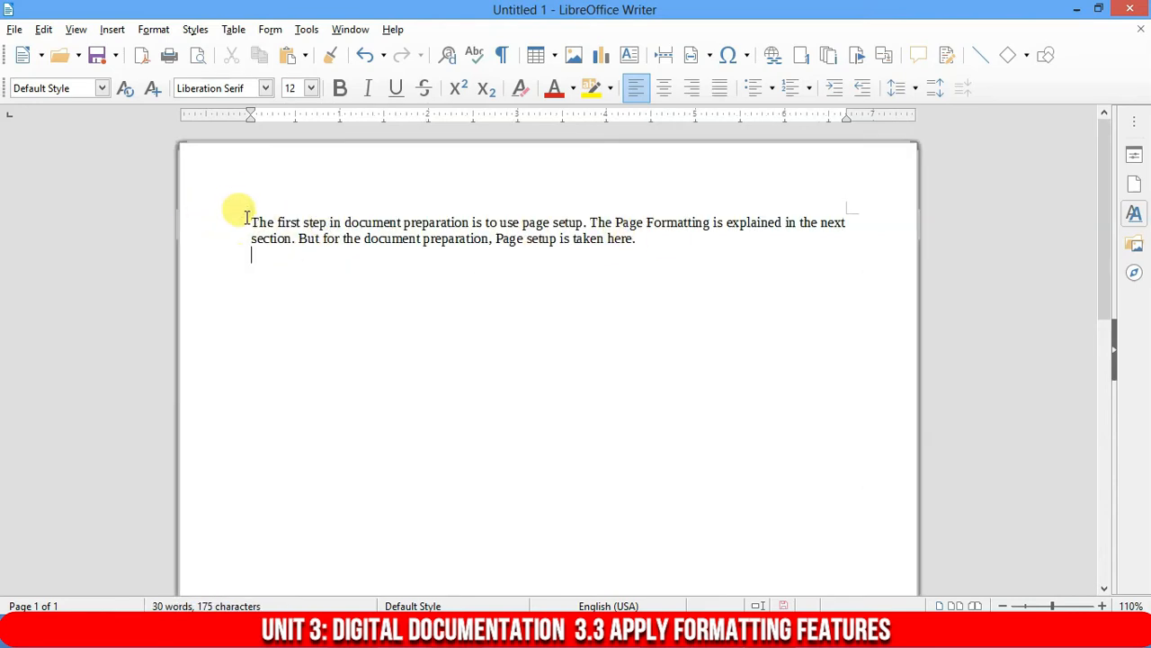
pyautogui.click(251, 222)
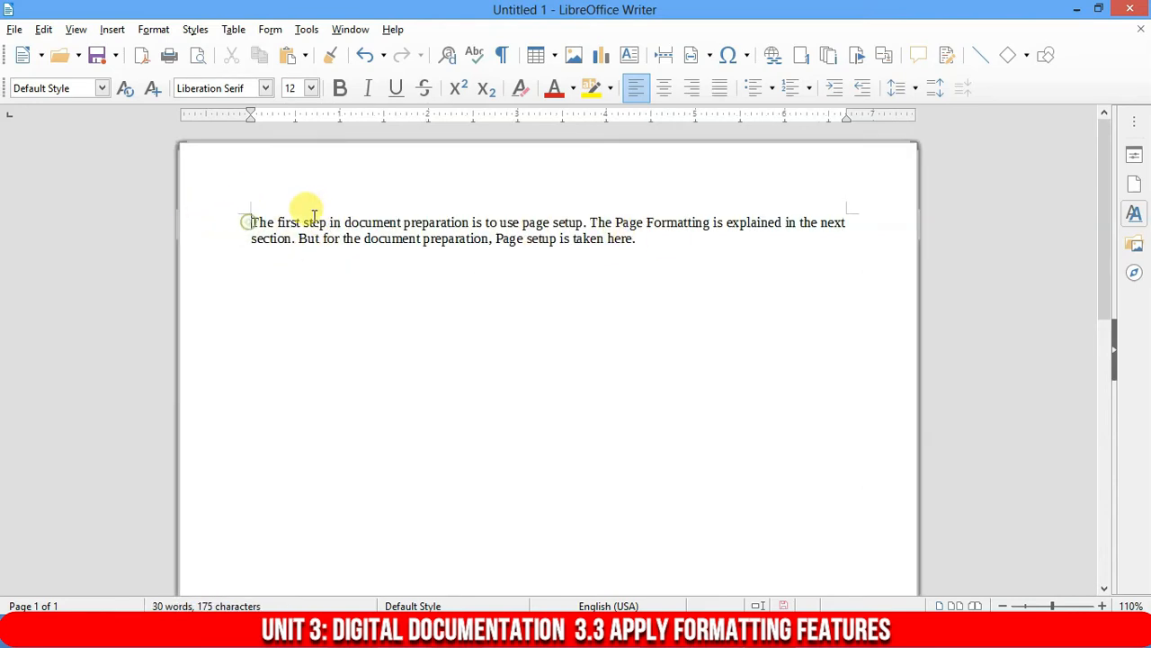
pyautogui.click(855, 221)
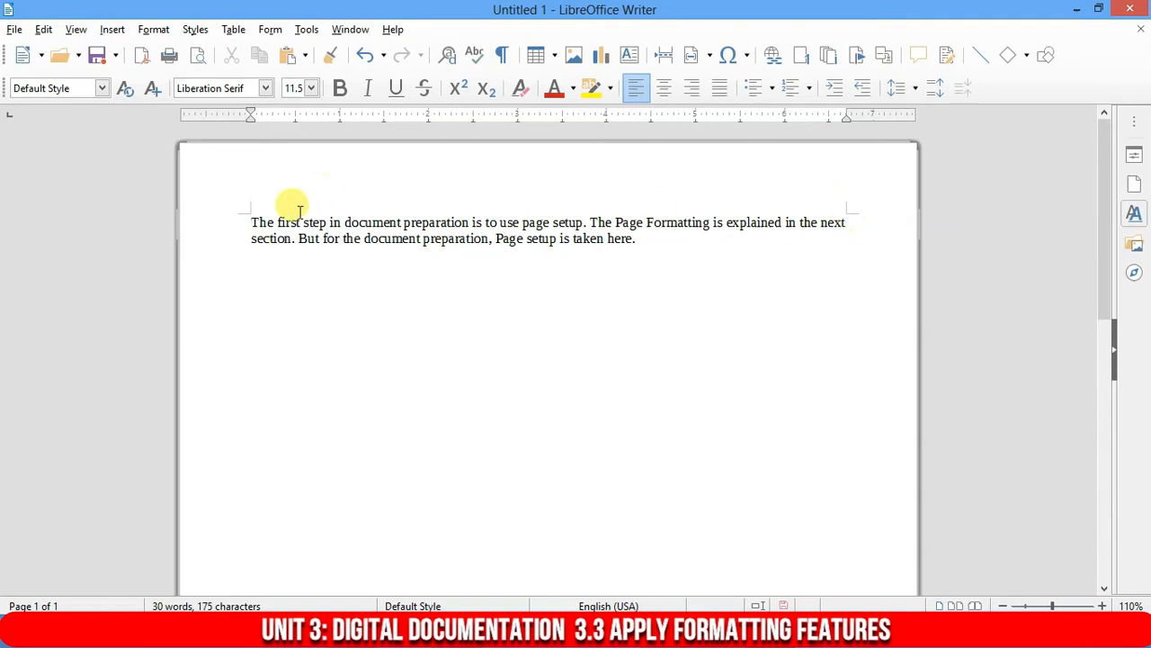
pyautogui.click(241, 221)
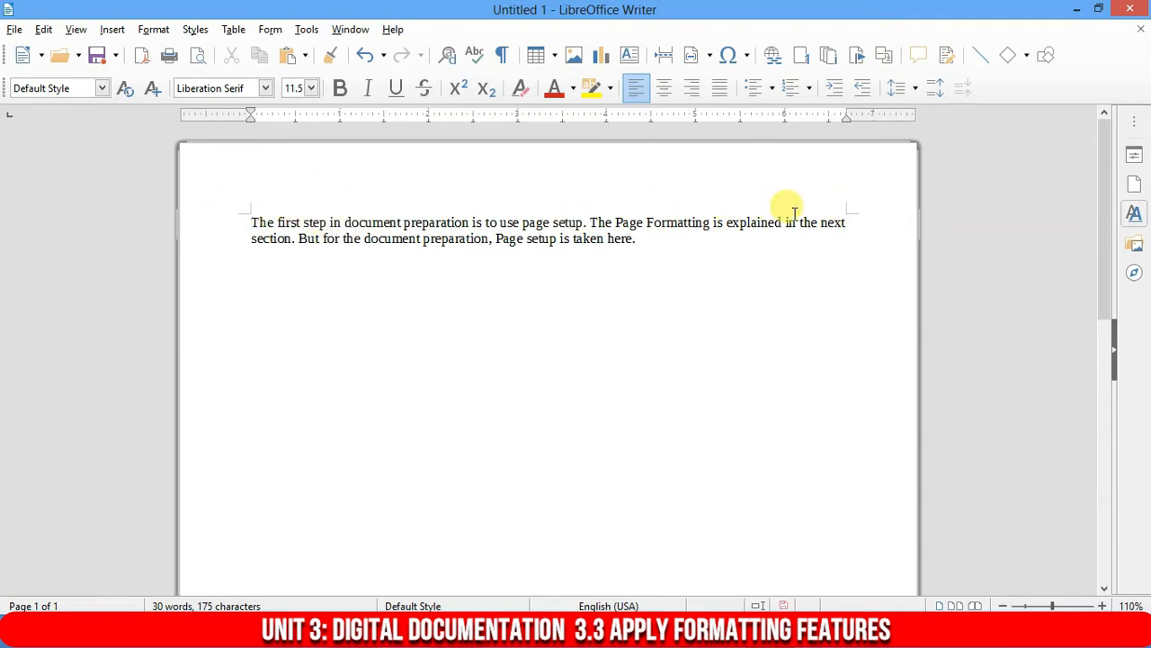
pyautogui.click(846, 222)
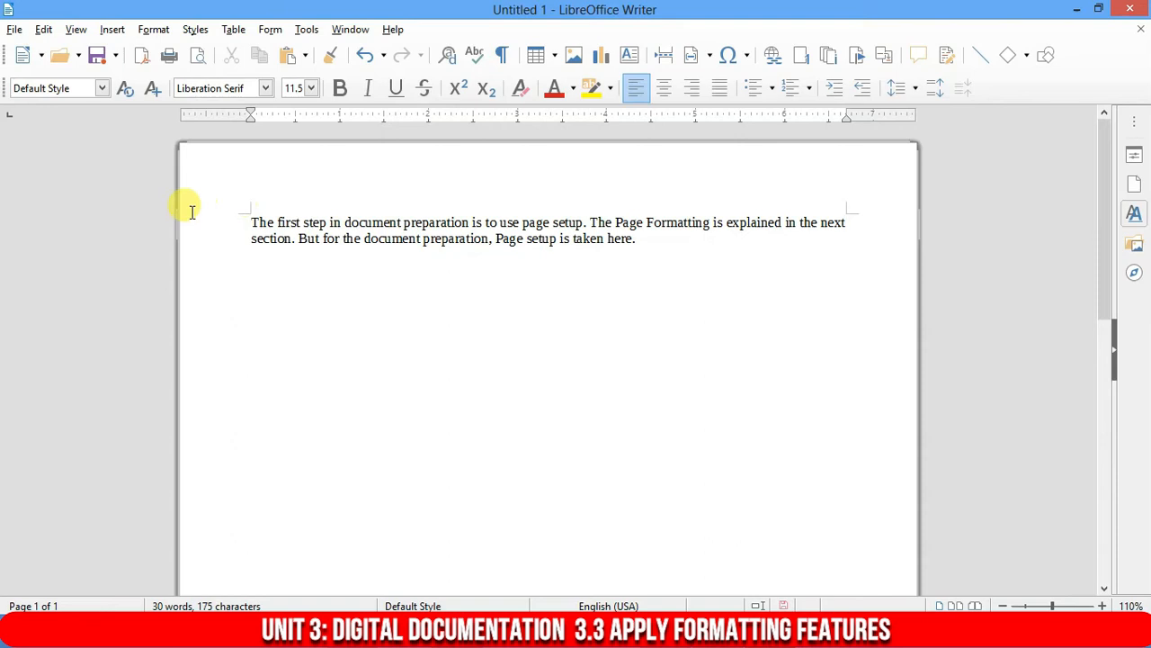
# - Open the page style settings, review the left, right, top and bottom margins, and close the dialog without changes
pyautogui.click(153, 31)
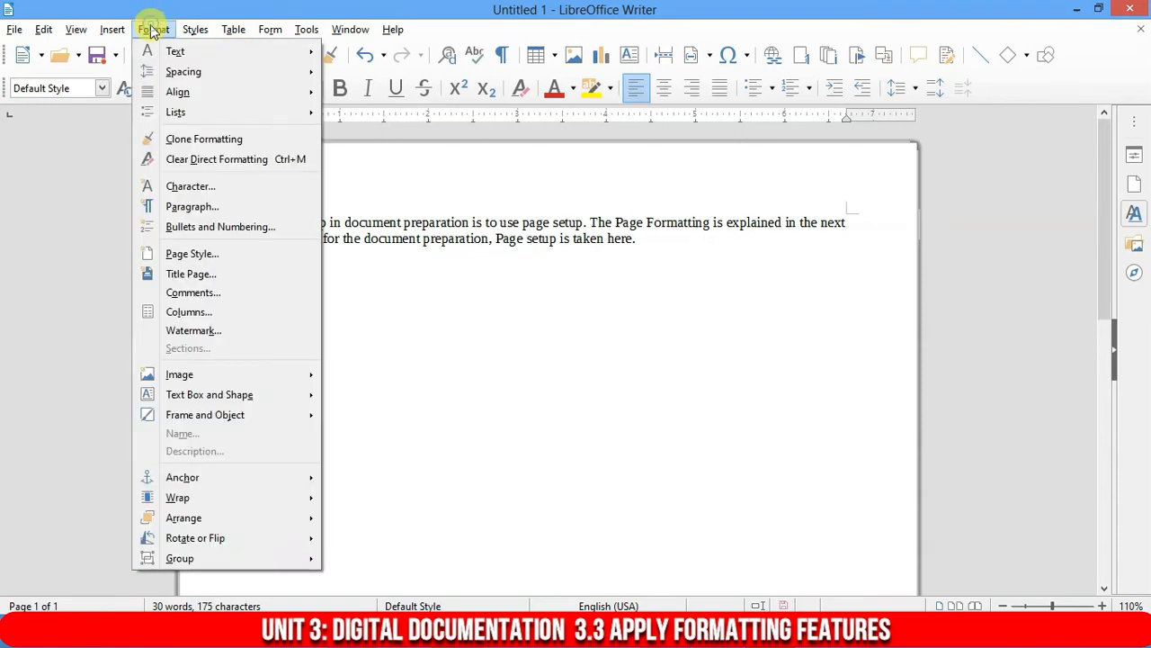
pyautogui.click(191, 255)
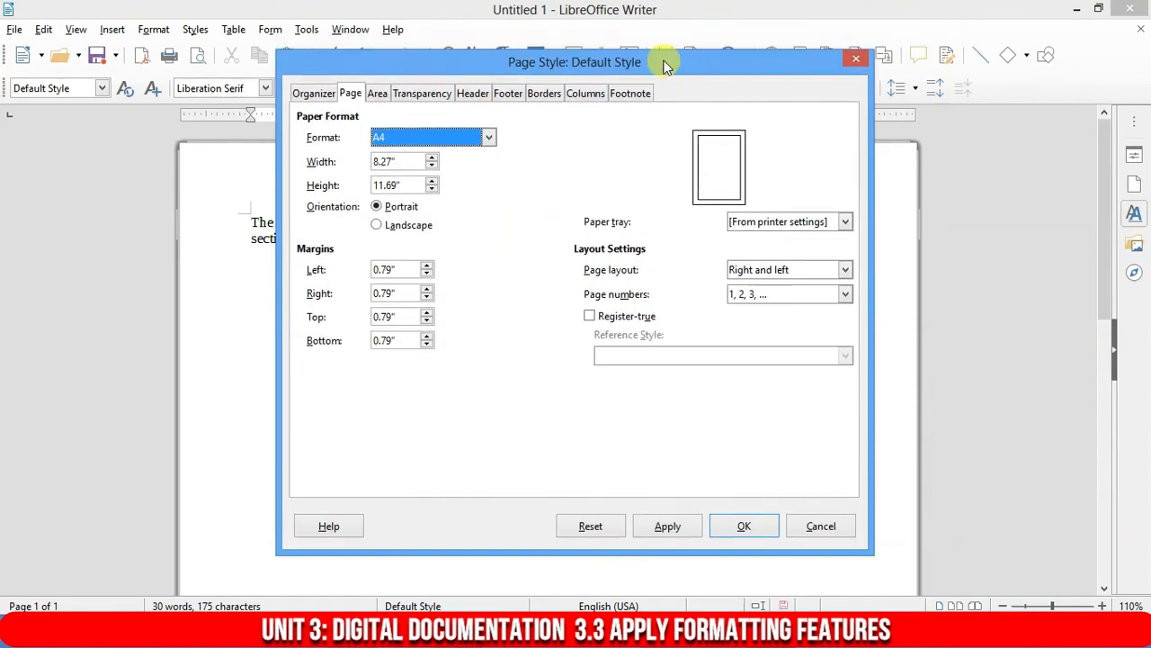
pyautogui.moveTo(663, 63); pyautogui.dragTo(789, 119)
pyautogui.moveTo(713, 95); pyautogui.dragTo(1006, 12)
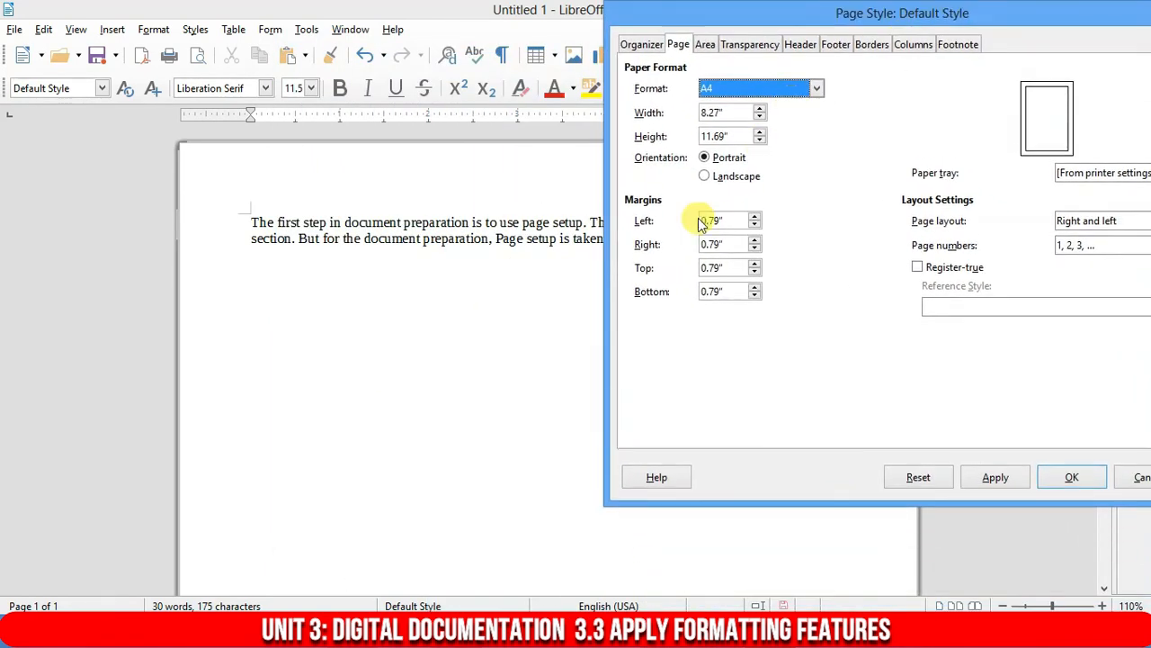
pyautogui.moveTo(764, 20); pyautogui.dragTo(415, 70)
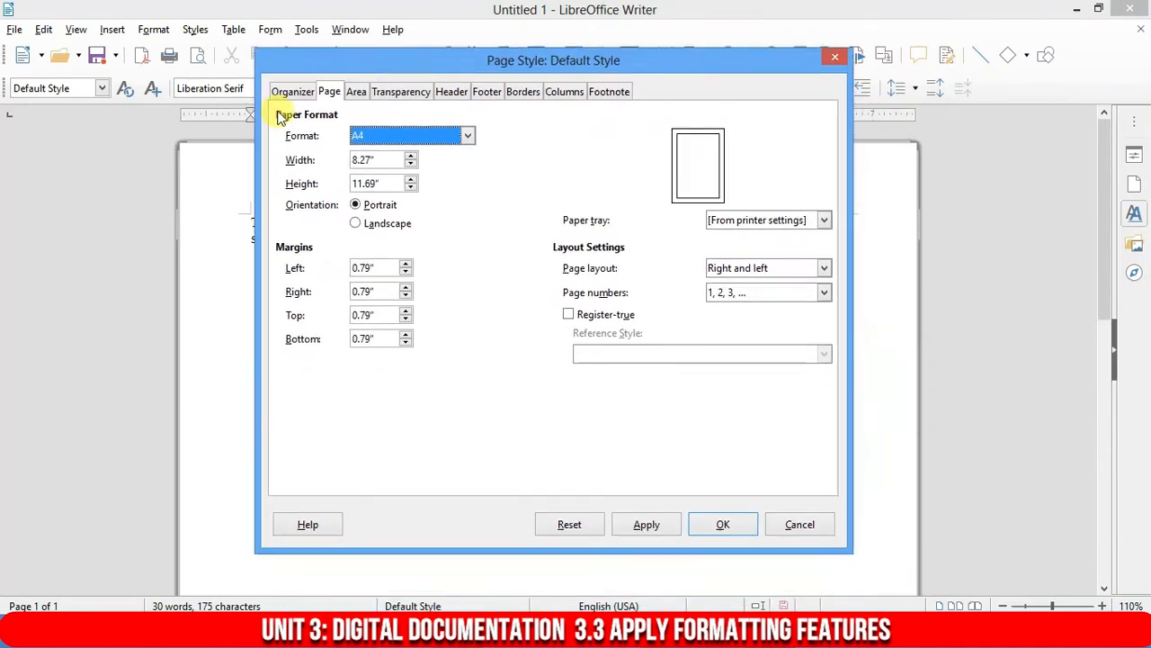
pyautogui.click(834, 59)
# - Examine the margin corner marks at the top and bottom of the page in an enlarged view
pyautogui.keyDown('ctrl'); pyautogui.scroll(-3, 419, 381); pyautogui.keyUp('ctrl')
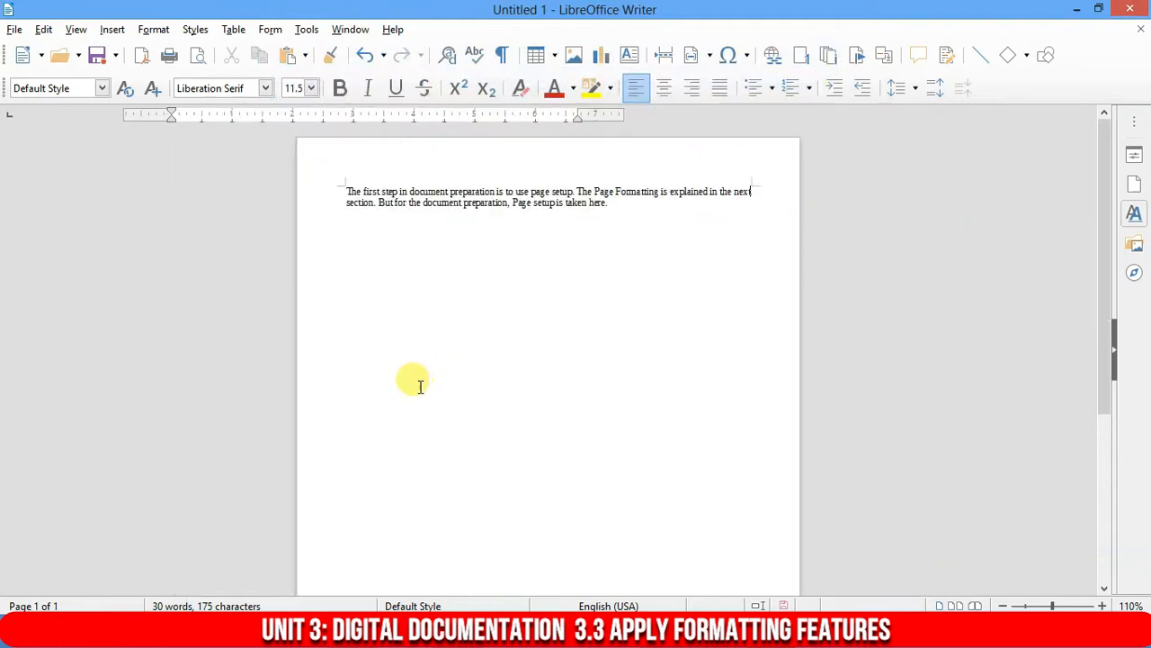
pyautogui.keyDown('ctrl'); pyautogui.scroll(5, 404, 180); pyautogui.keyUp('ctrl')
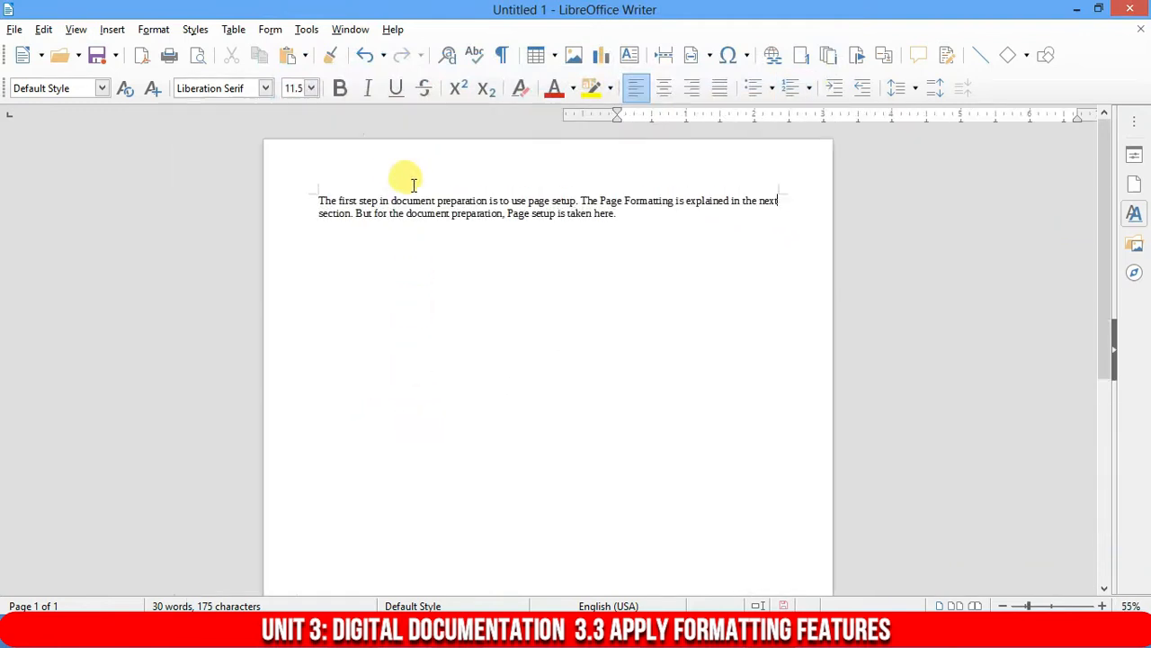
pyautogui.keyDown('ctrl'); pyautogui.scroll(2, 291, 219); pyautogui.keyUp('ctrl')
pyautogui.keyDown('ctrl'); pyautogui.scroll(-2, 51, 276); pyautogui.keyUp('ctrl')
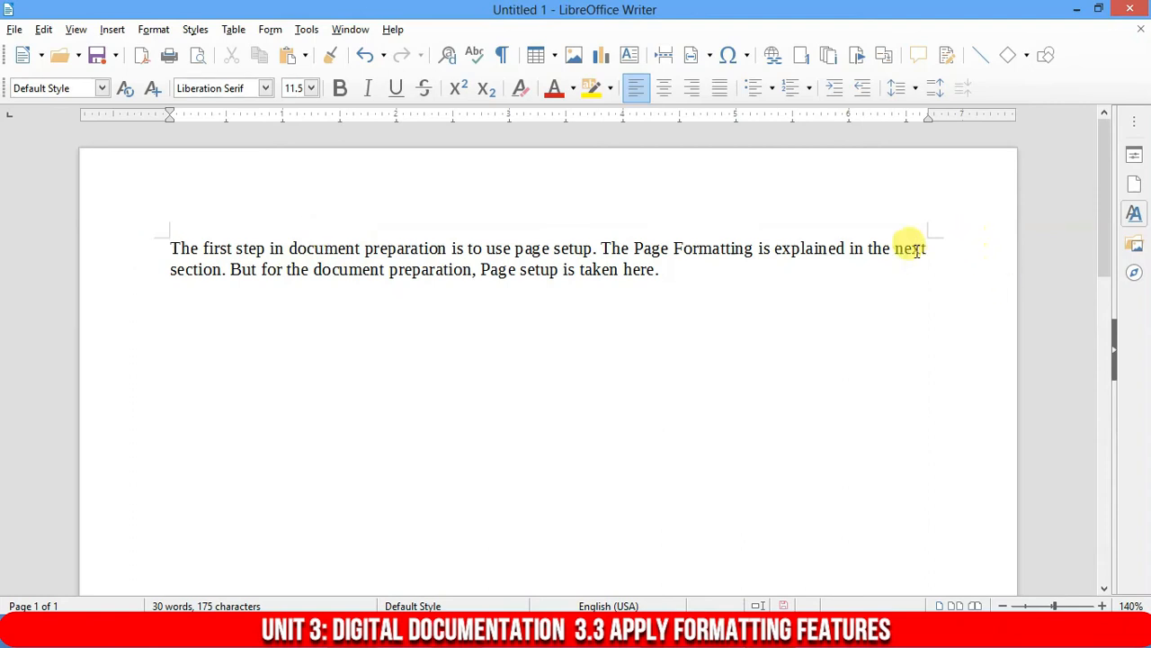
pyautogui.moveTo(935, 224)
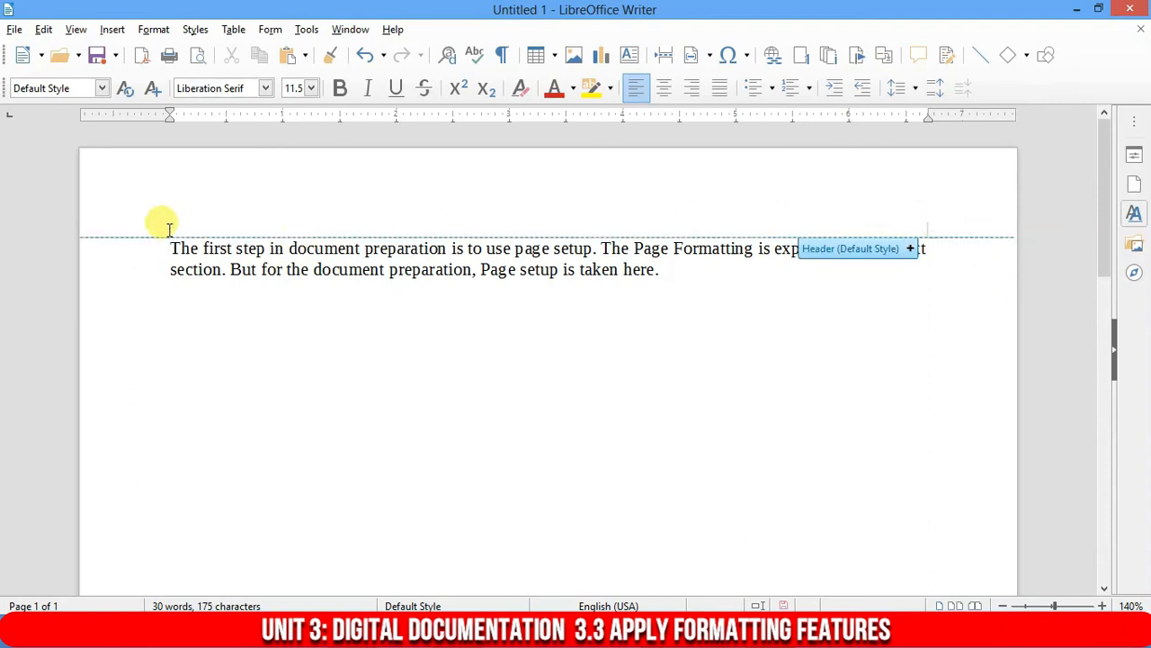
pyautogui.scroll(-10, 206, 298)
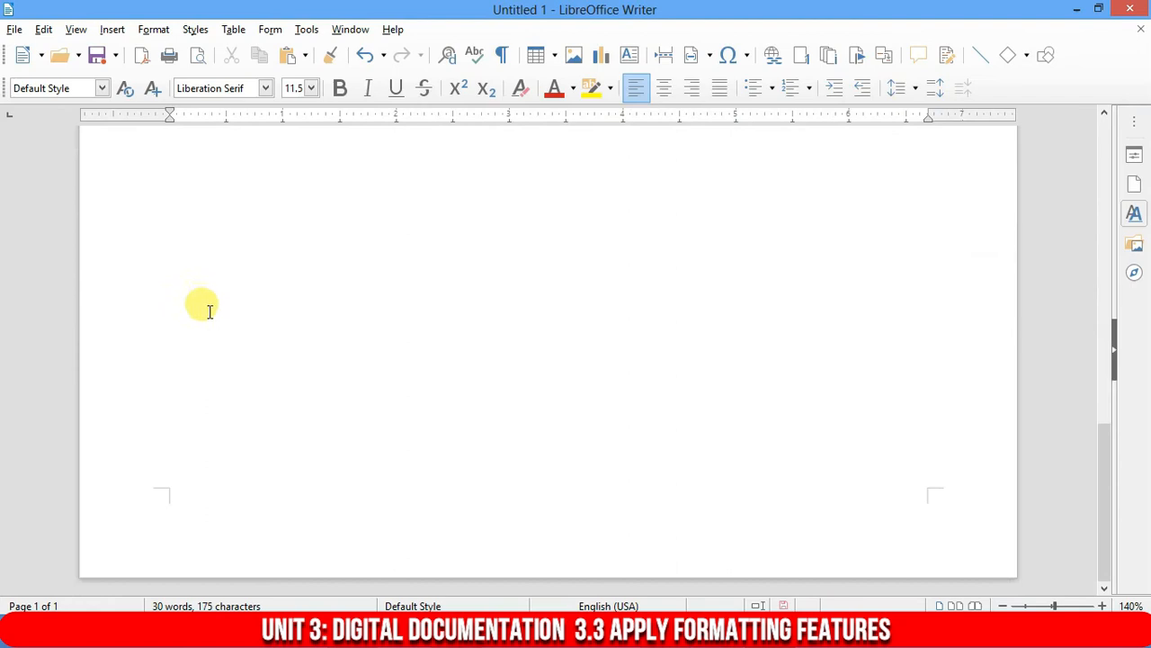
pyautogui.moveTo(185, 486)
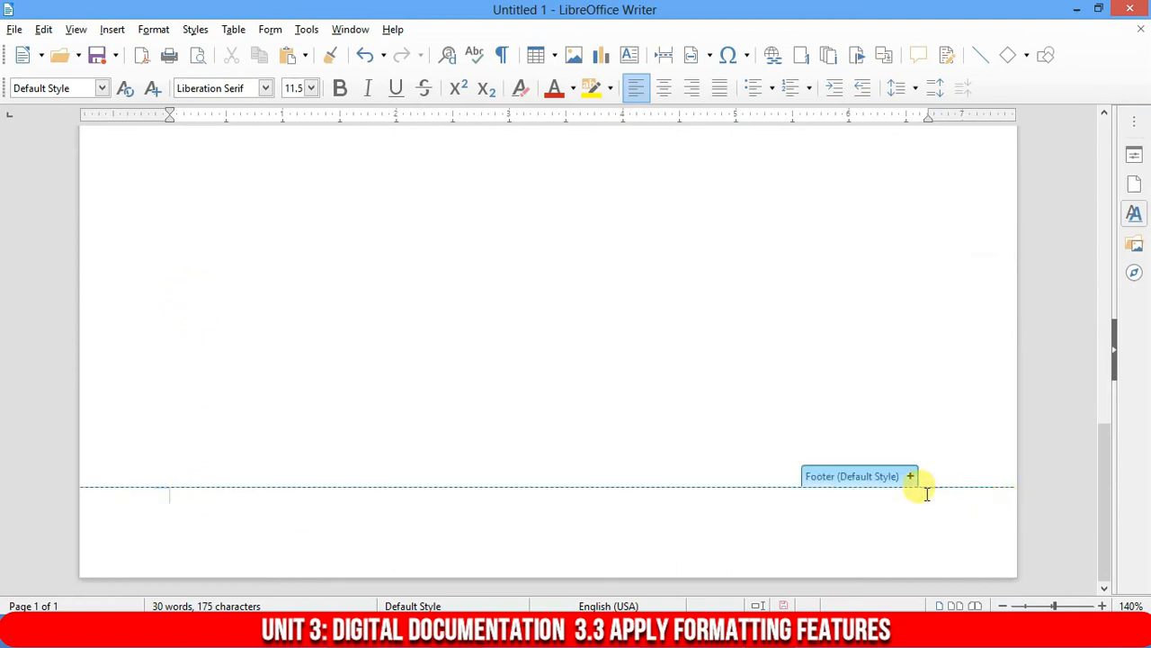
pyautogui.scroll(10, 837, 221)
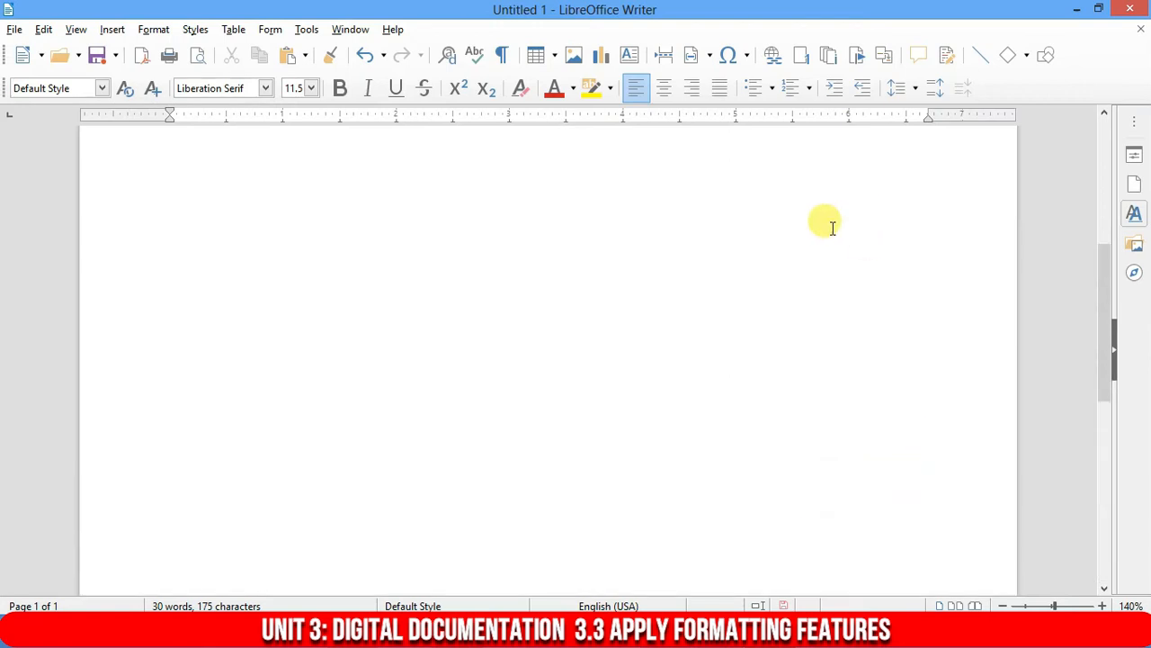
# - Check the bottom margin marks of the page and open the page style settings
pyautogui.scroll(-10, 873, 421)
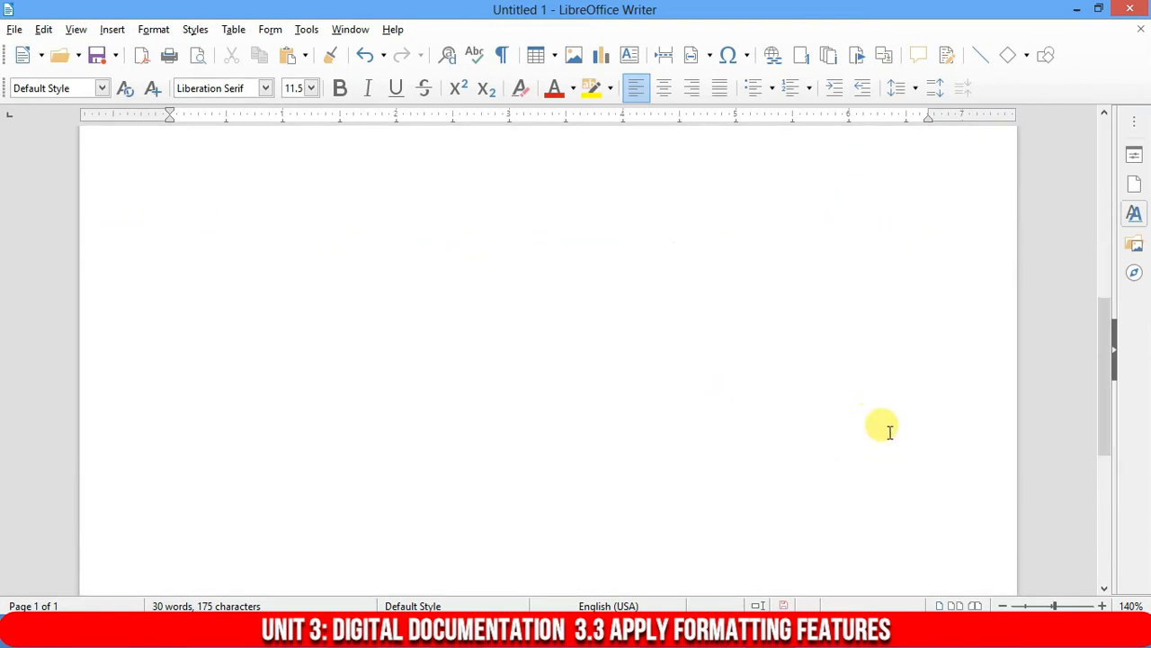
pyautogui.scroll(-1, 908, 503)
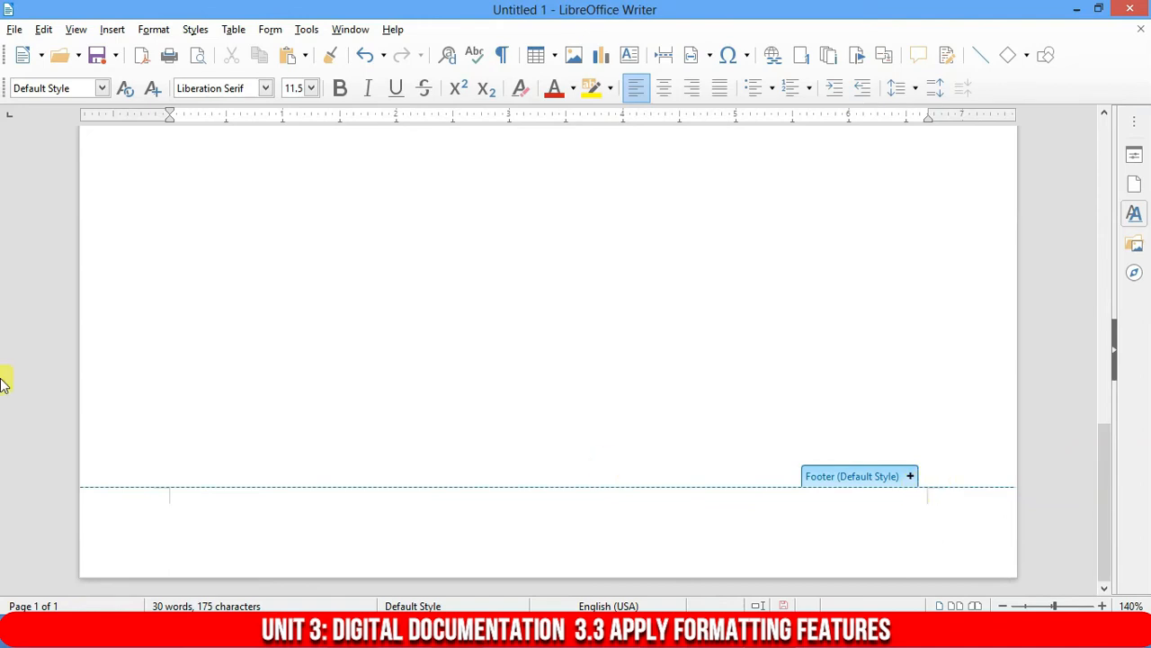
pyautogui.scroll(10, 357, 233)
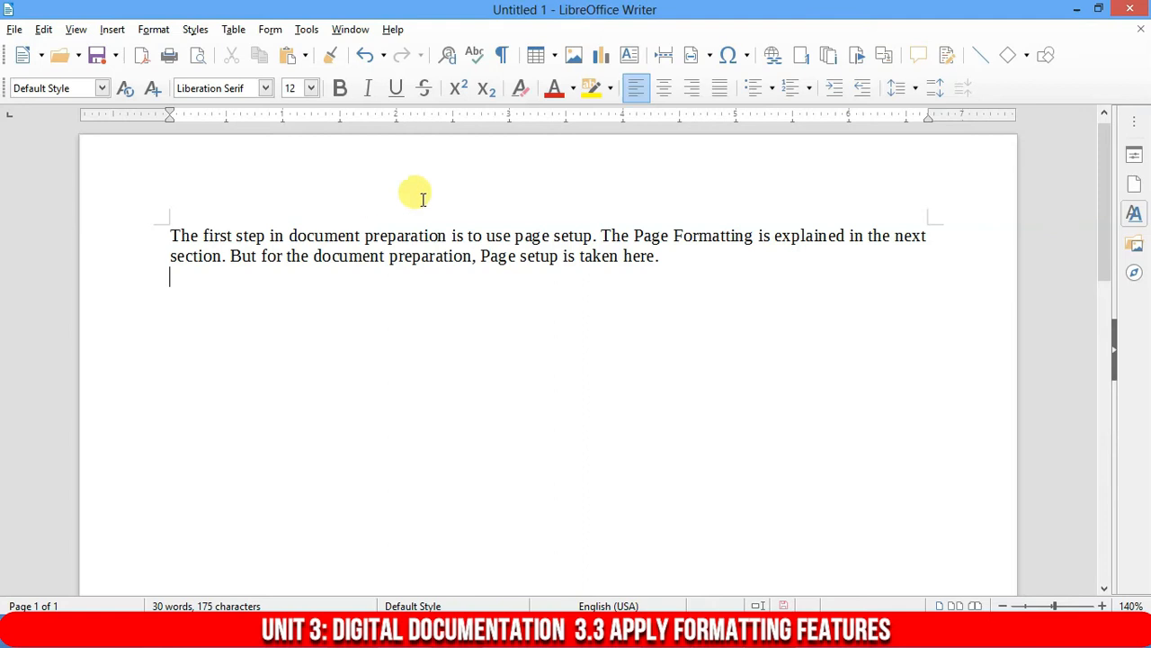
pyautogui.scroll(1, 360, 220)
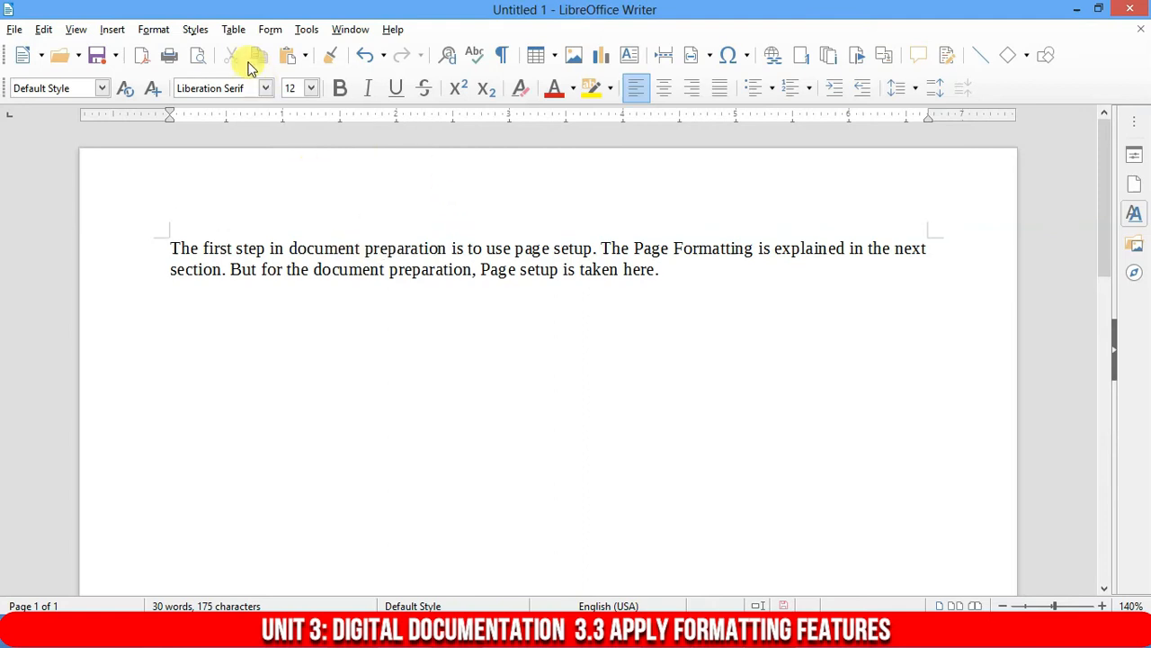
pyautogui.click(154, 29)
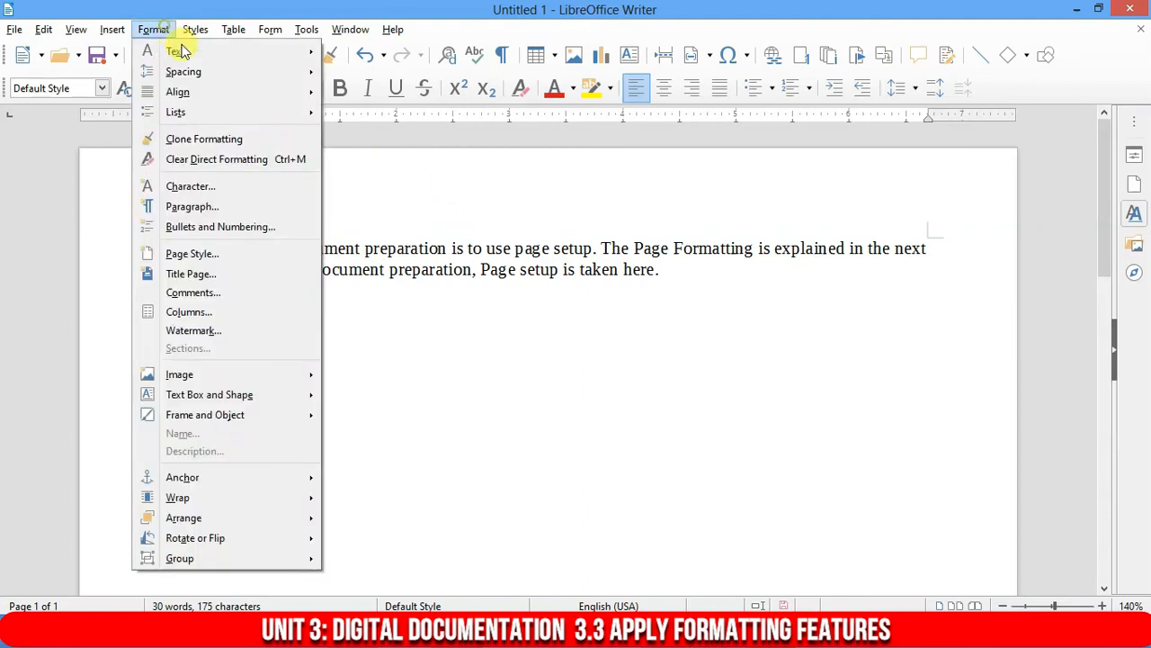
pyautogui.click(194, 256)
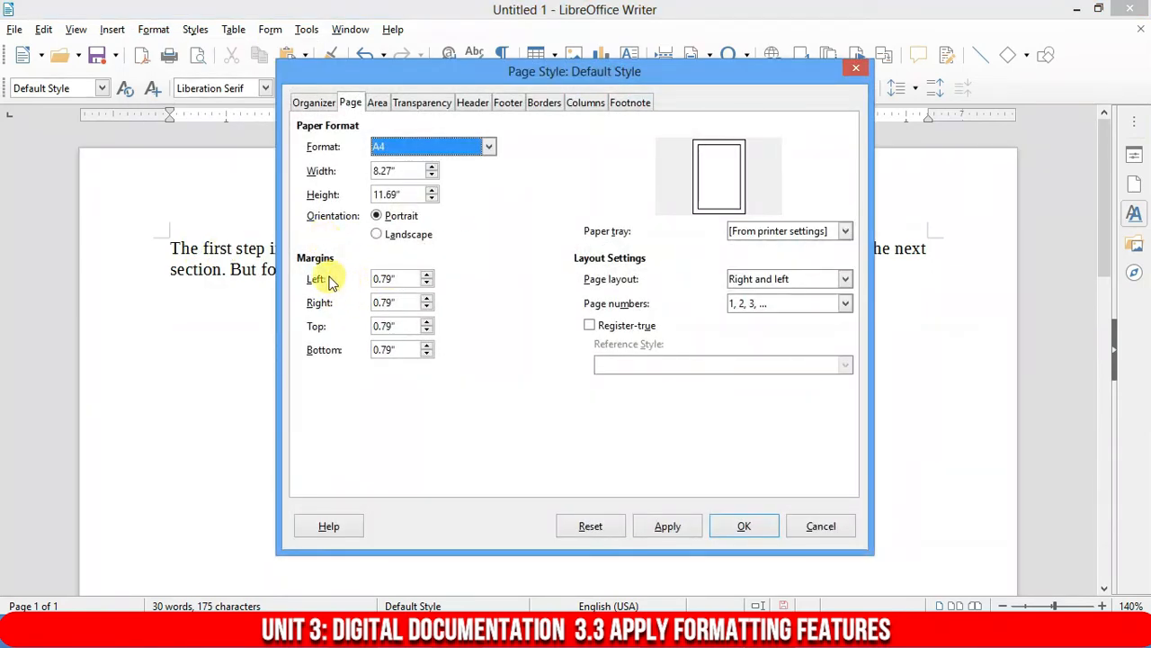
# - Raise the left margin in small increments to 1.00 inch
pyautogui.click(426, 286)
pyautogui.click(426, 283)
pyautogui.click(429, 274)
pyautogui.click(429, 273)
pyautogui.click(429, 273)
pyautogui.click(429, 273)
pyautogui.click(428, 275)
pyautogui.click(428, 274)
pyautogui.click(428, 274)
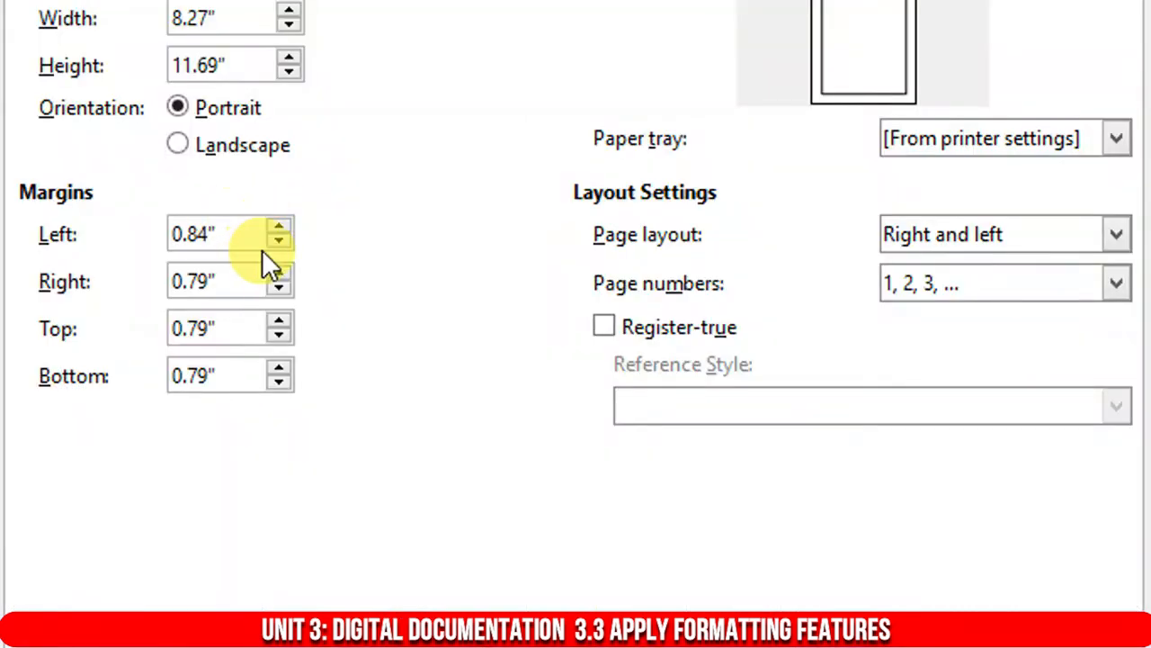
pyautogui.click(279, 227)
pyautogui.click(280, 226)
pyautogui.click(279, 226)
pyautogui.click(279, 227)
pyautogui.click(280, 226)
pyautogui.click(280, 227)
pyautogui.click(280, 227)
pyautogui.click(280, 226)
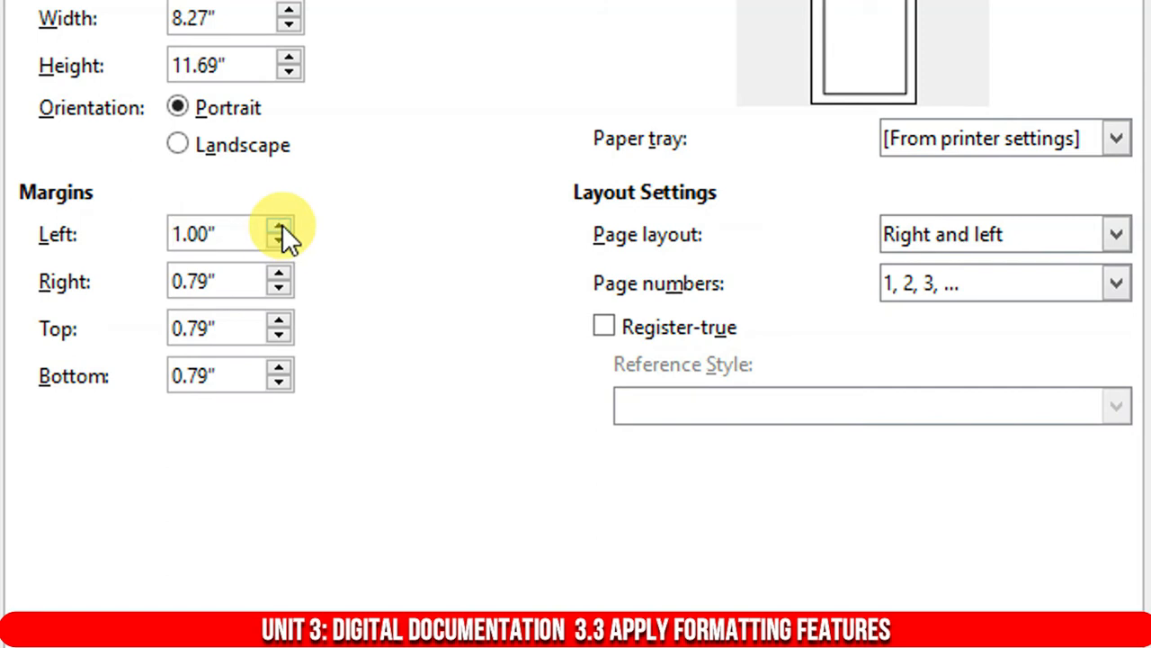
# - Replace the left margin value with 0.3 inches
pyautogui.moveTo(238, 236); pyautogui.dragTo(140, 249)
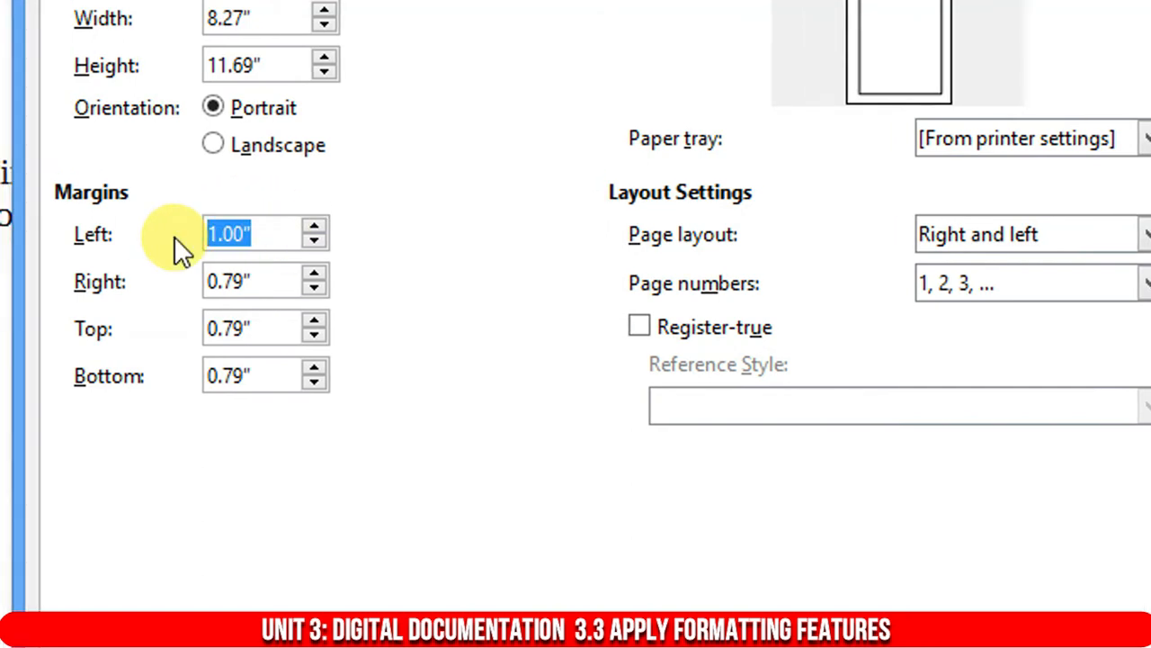
pyautogui.write('0.3')
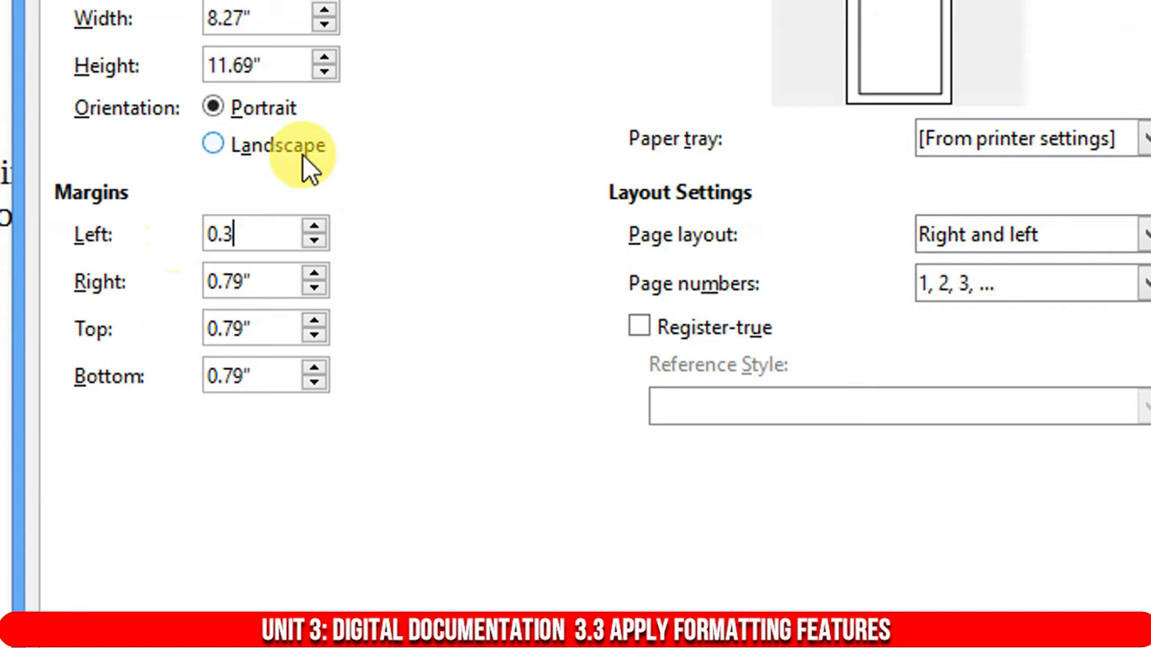
pyautogui.press('Tab')
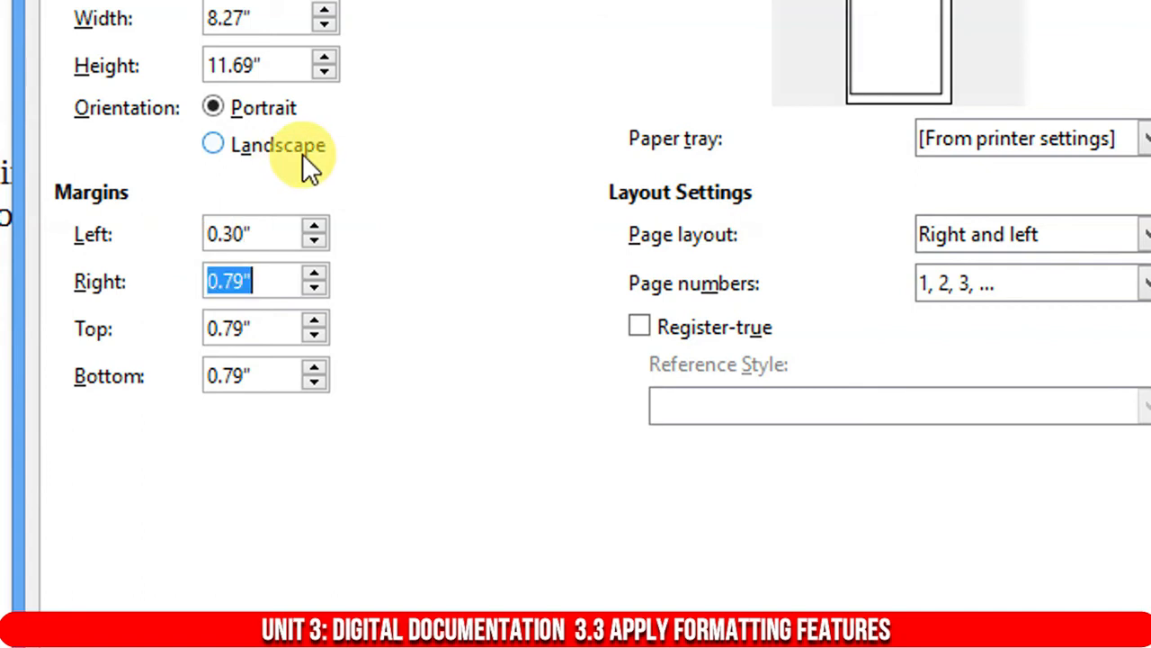
# - Set the left, right, top and bottom margins to 0.4 inches each and apply them to the page
pyautogui.hotkey('shift', 'Tab')
pyautogui.write('0.4')
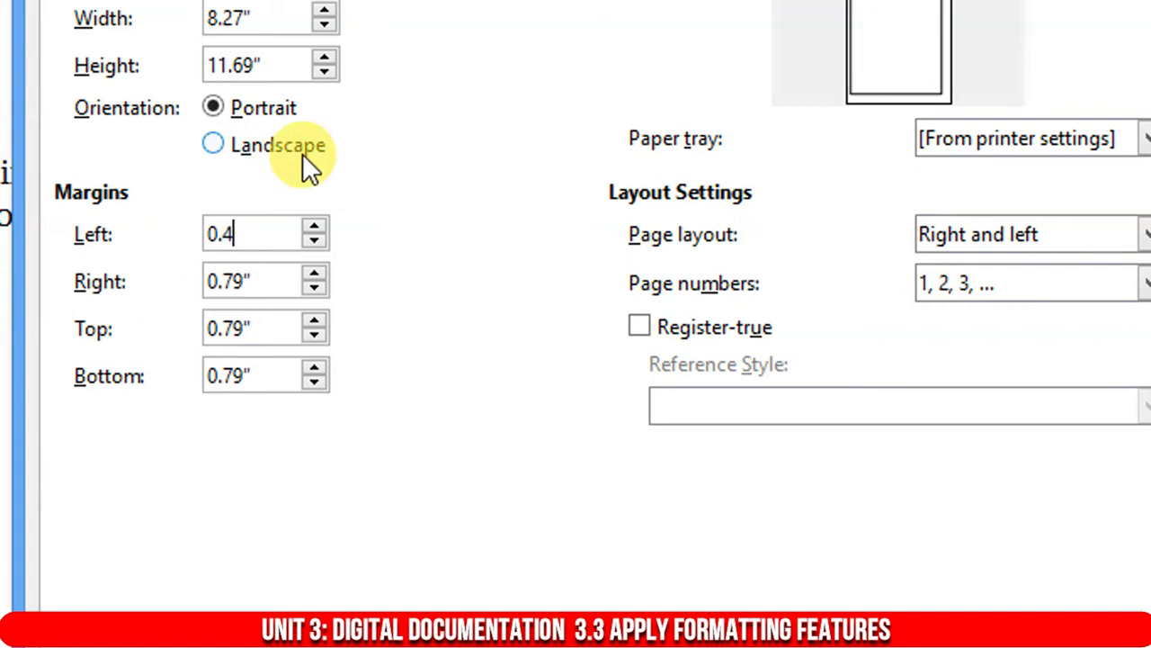
pyautogui.press('Tab')
pyautogui.write('0.4')
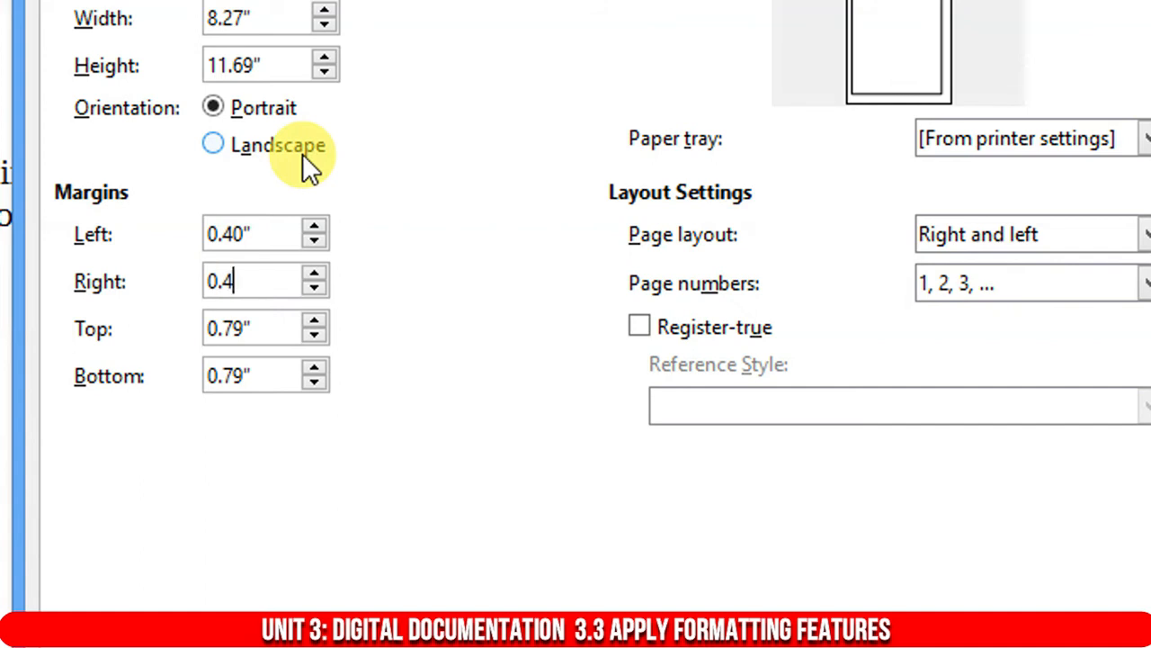
pyautogui.press('Tab')
pyautogui.write('0.4')
pyautogui.press('Tab')
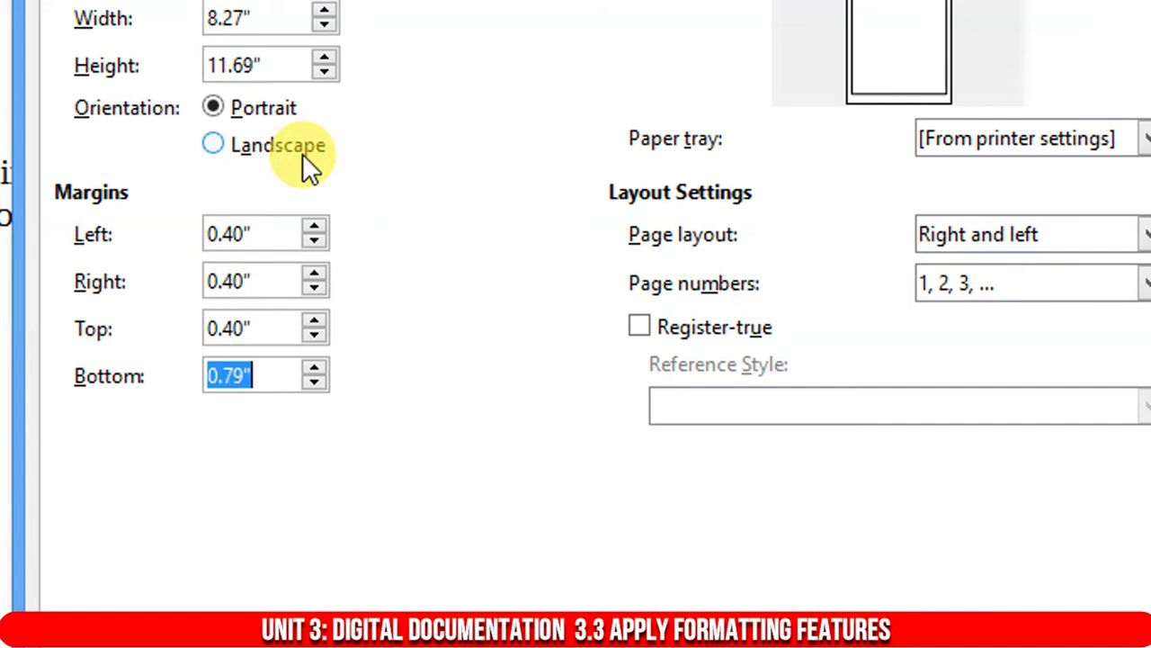
pyautogui.write('0.4')
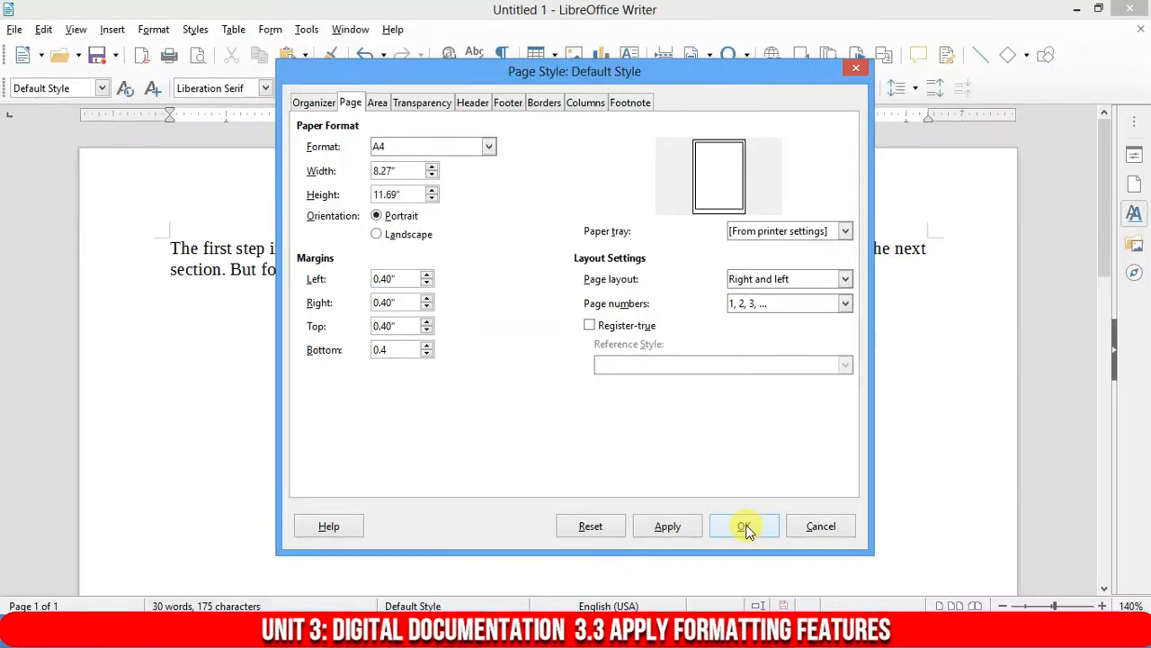
pyautogui.click(744, 526)
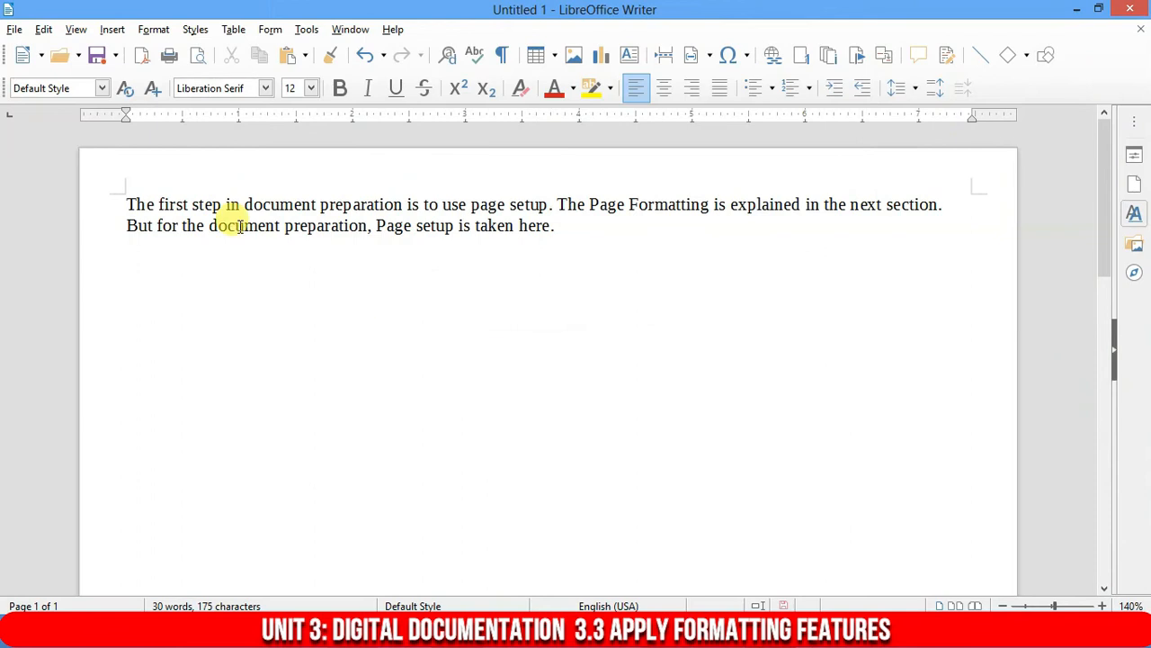
pyautogui.click(880, 204)
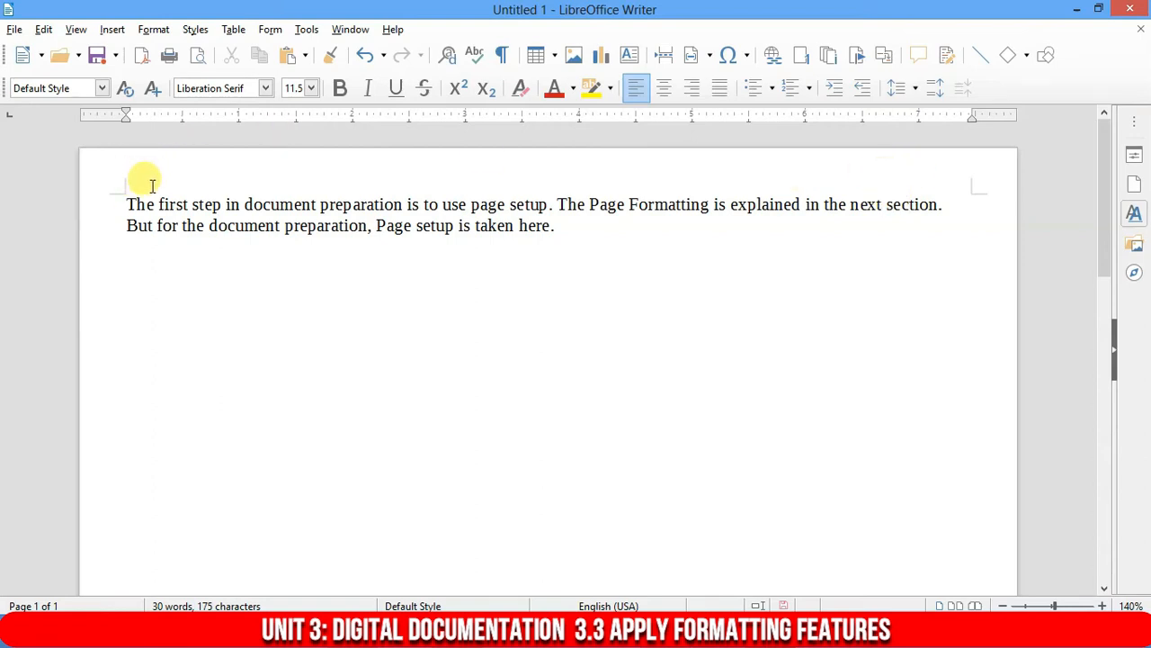
pyautogui.doubleClick(126, 204)
pyautogui.moveTo(191, 225); pyautogui.dragTo(561, 225)
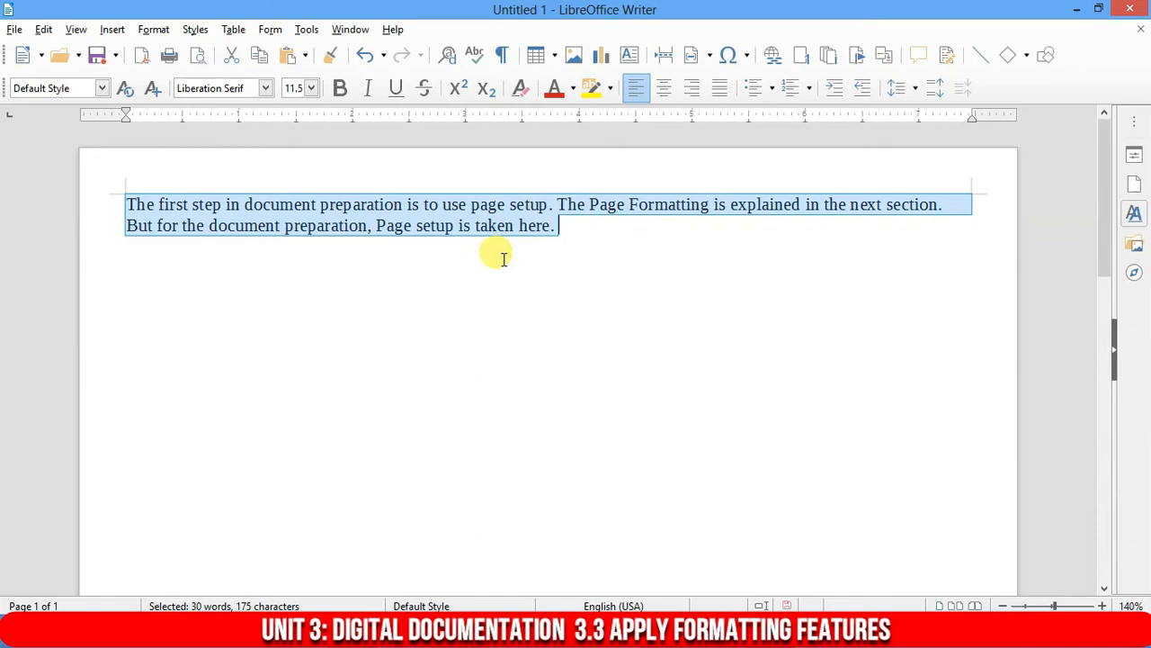
pyautogui.click(386, 321)
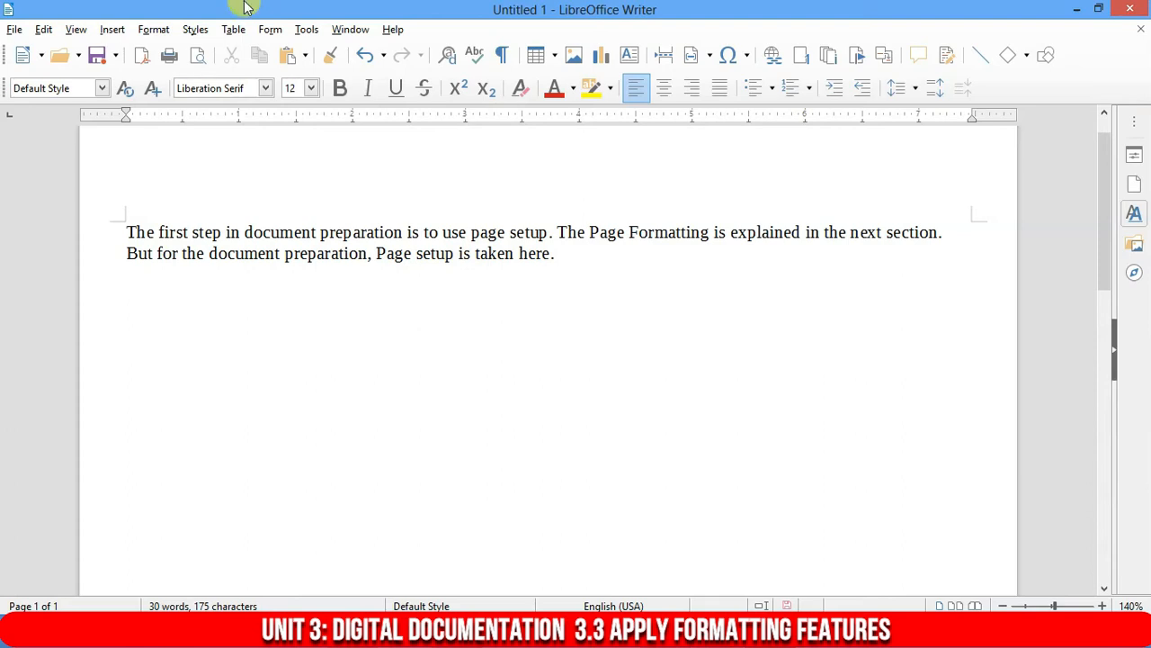
# - Enlarge the sample paragraph's font size, trying 16 pt and settling on 26 pt
pyautogui.moveTo(126, 233); pyautogui.dragTo(548, 343)
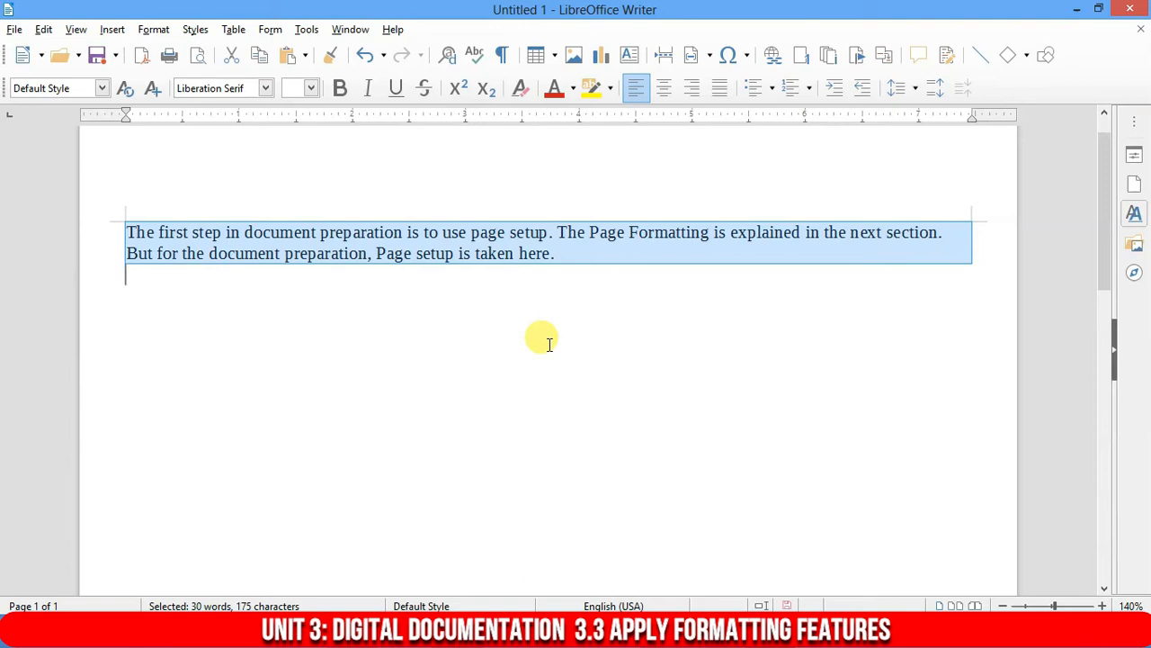
pyautogui.click(312, 85)
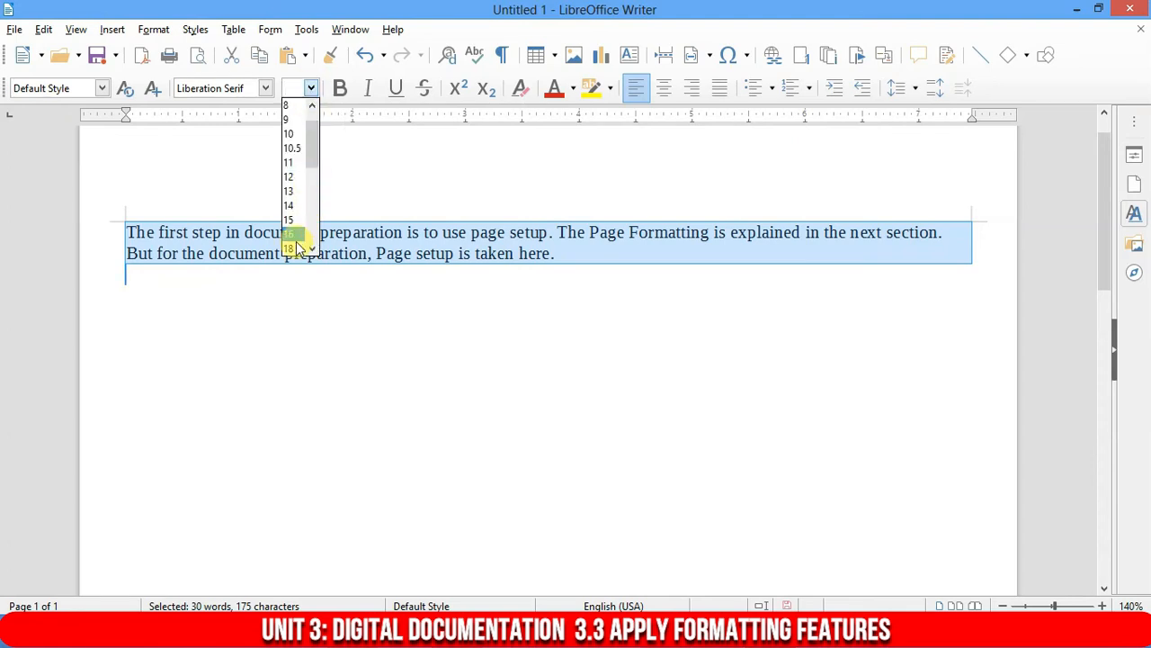
pyautogui.click(291, 232)
pyautogui.click(311, 88)
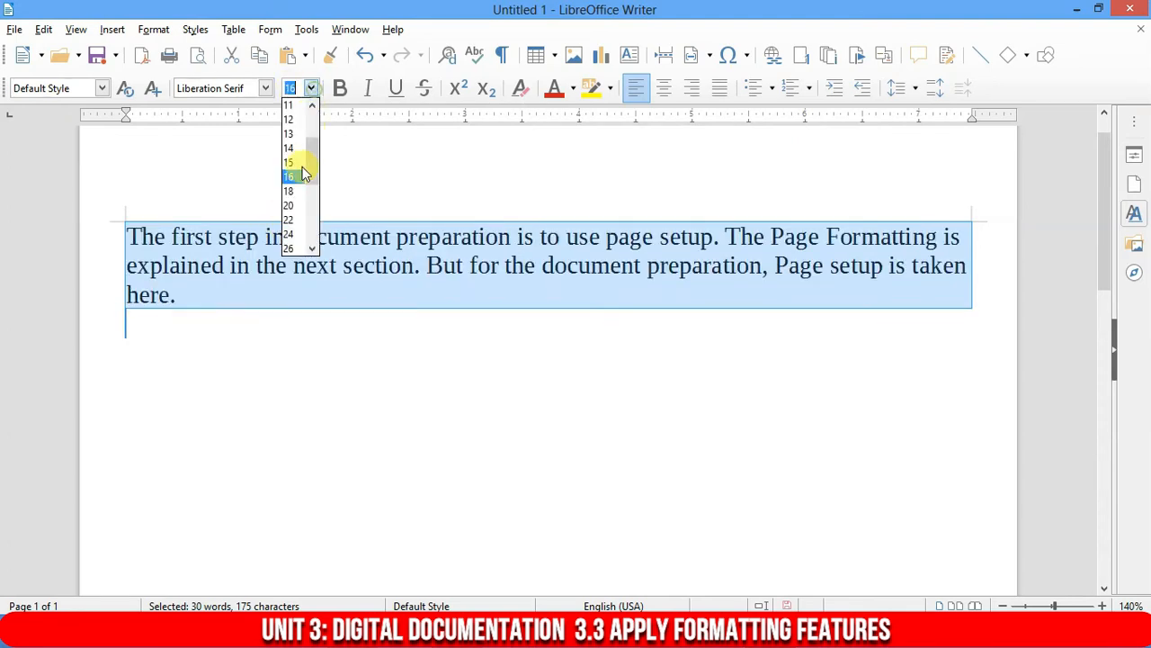
pyautogui.click(289, 246)
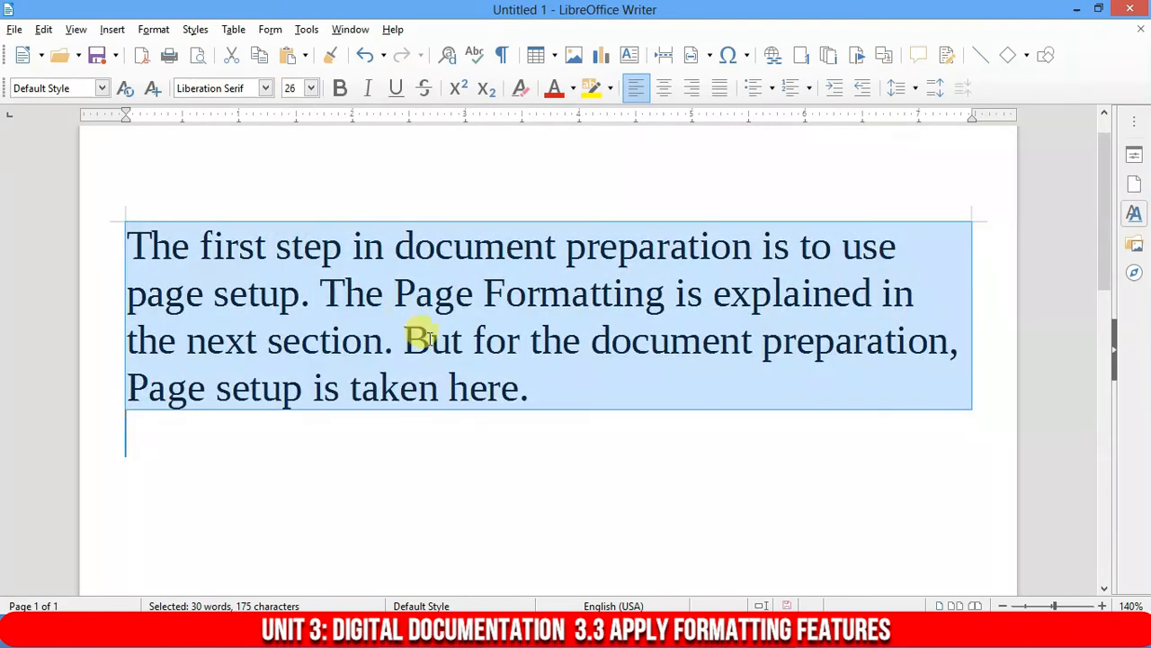
# - Make the entire sample paragraph bold, italic and underlined
pyautogui.moveTo(538, 388); pyautogui.dragTo(128, 241)
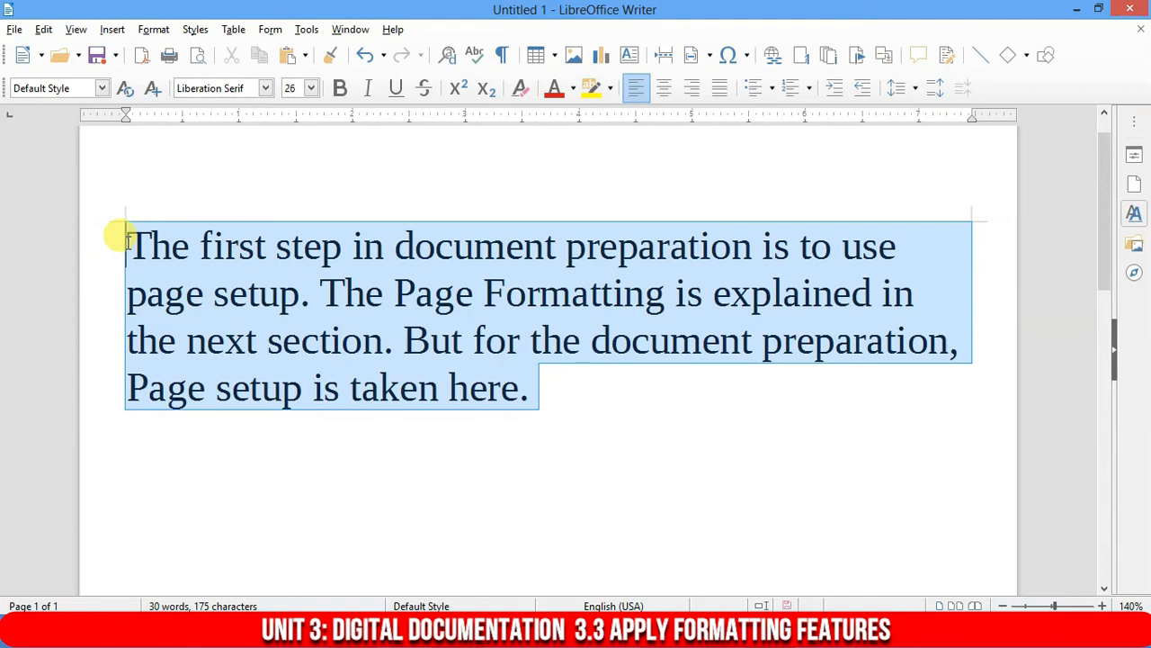
pyautogui.moveTo(570, 391); pyautogui.dragTo(94, 237)
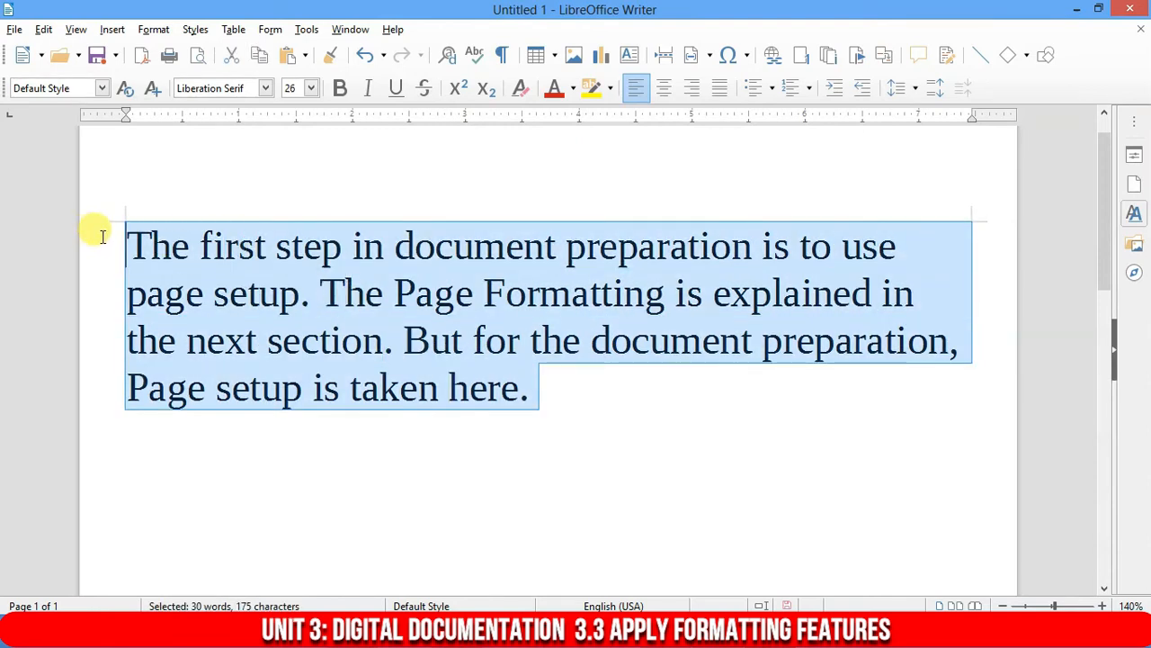
pyautogui.click(339, 89)
pyautogui.click(369, 89)
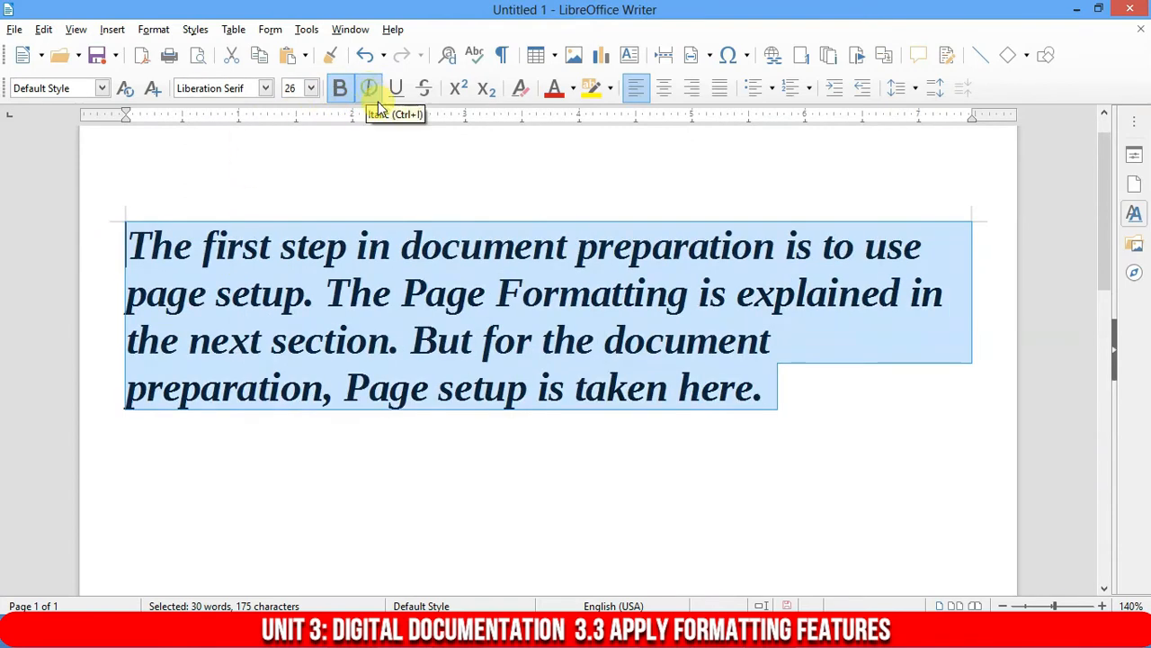
pyautogui.click(395, 89)
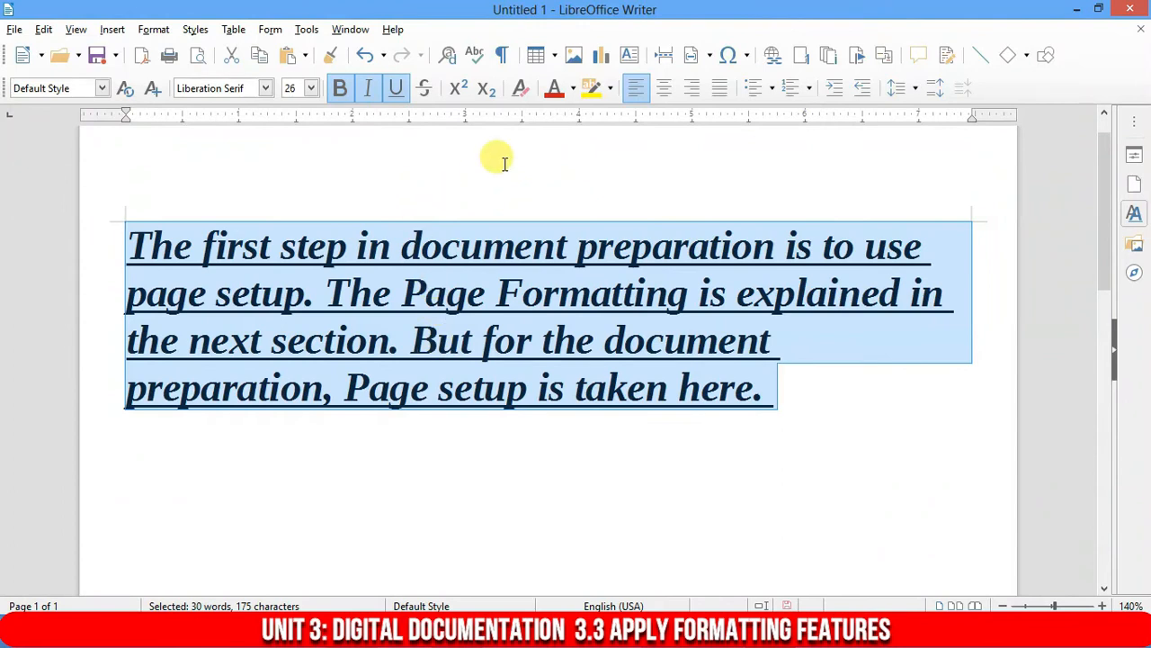
# - Try the fonts Linux Biolinum G and Algerian on the selected paragraph
pyautogui.click(267, 88)
pyautogui.click(232, 157)
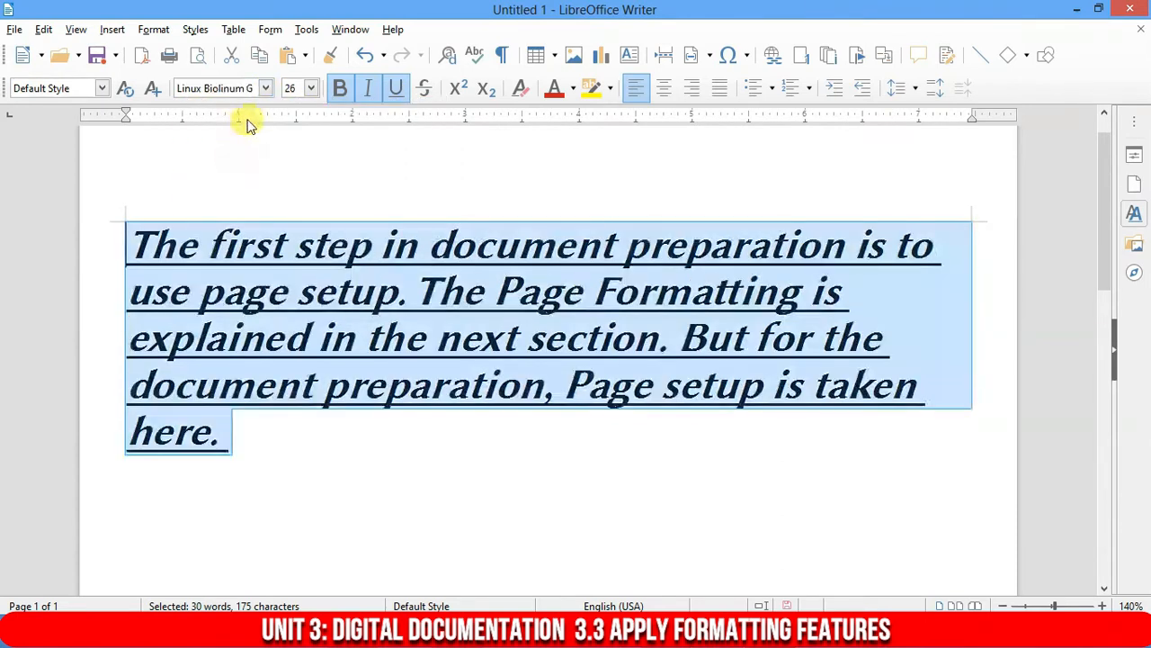
pyautogui.click(264, 88)
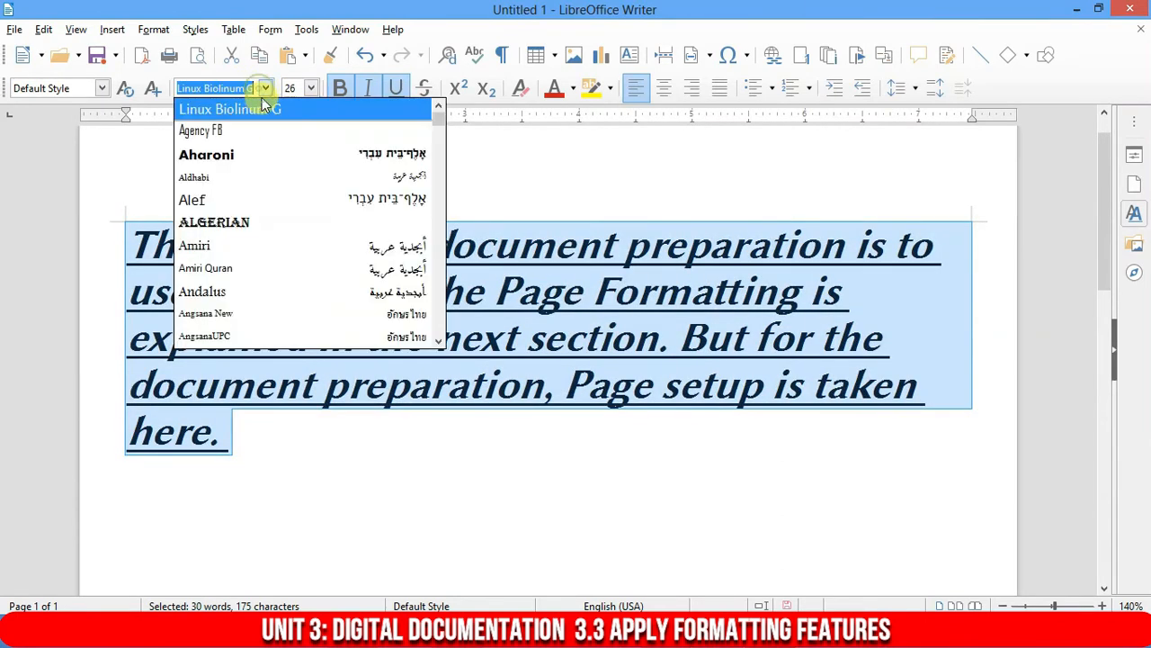
pyautogui.click(232, 222)
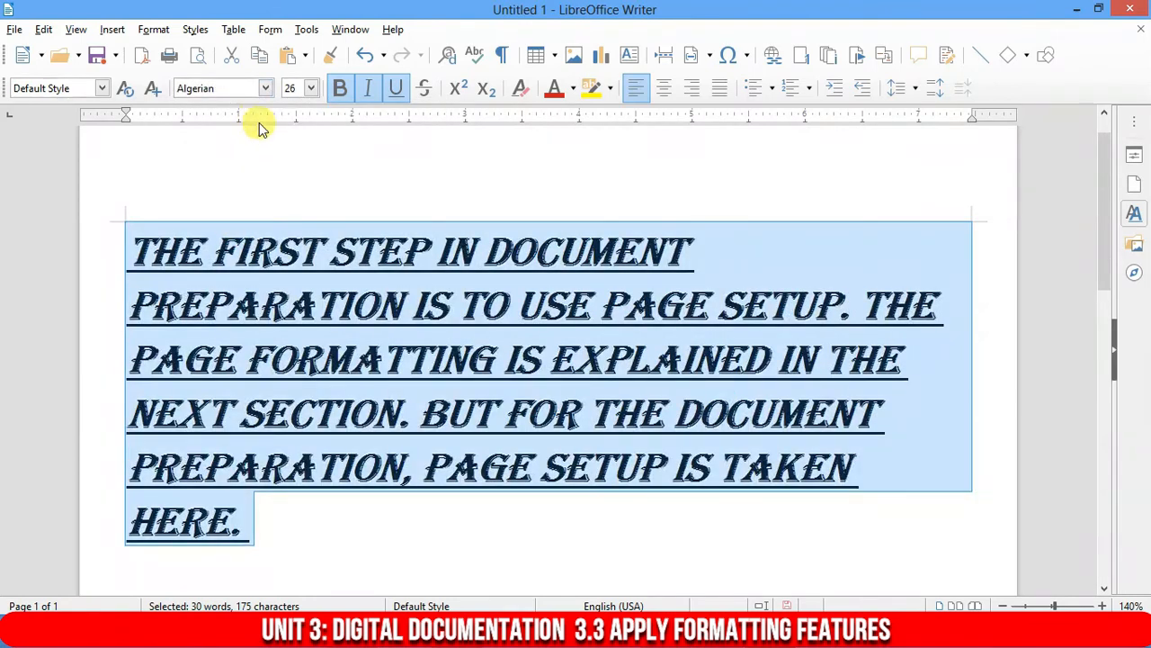
# - Change the selected paragraph's font to Arial Black
pyautogui.click(263, 88)
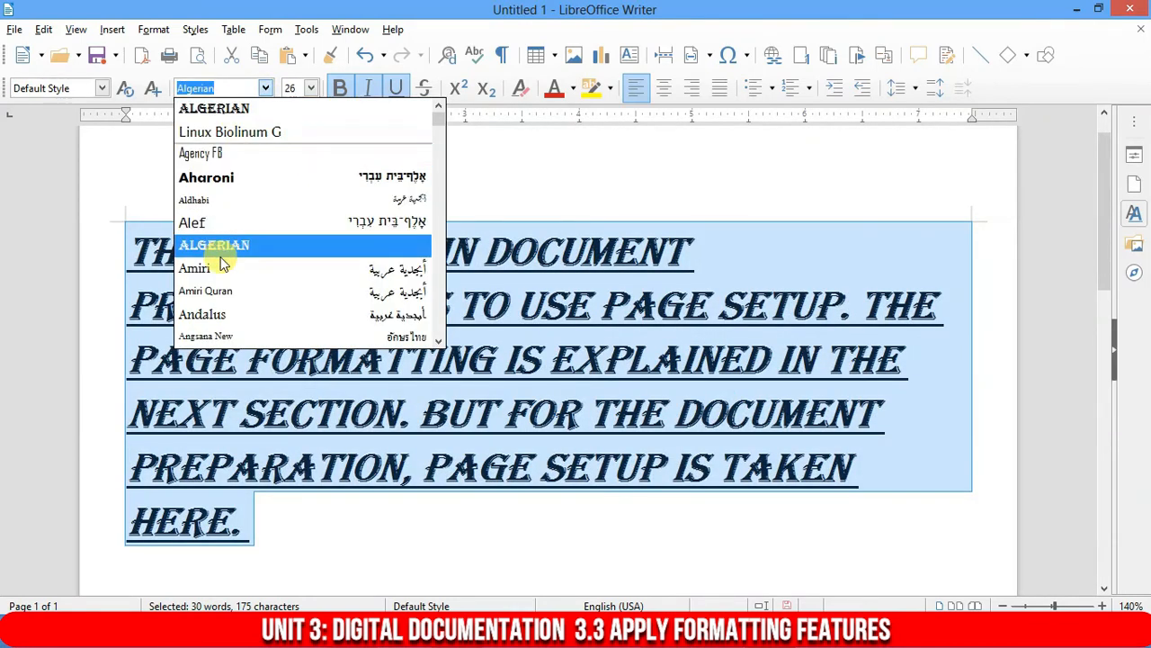
pyautogui.scroll(-2, 218, 270)
pyautogui.click(220, 311)
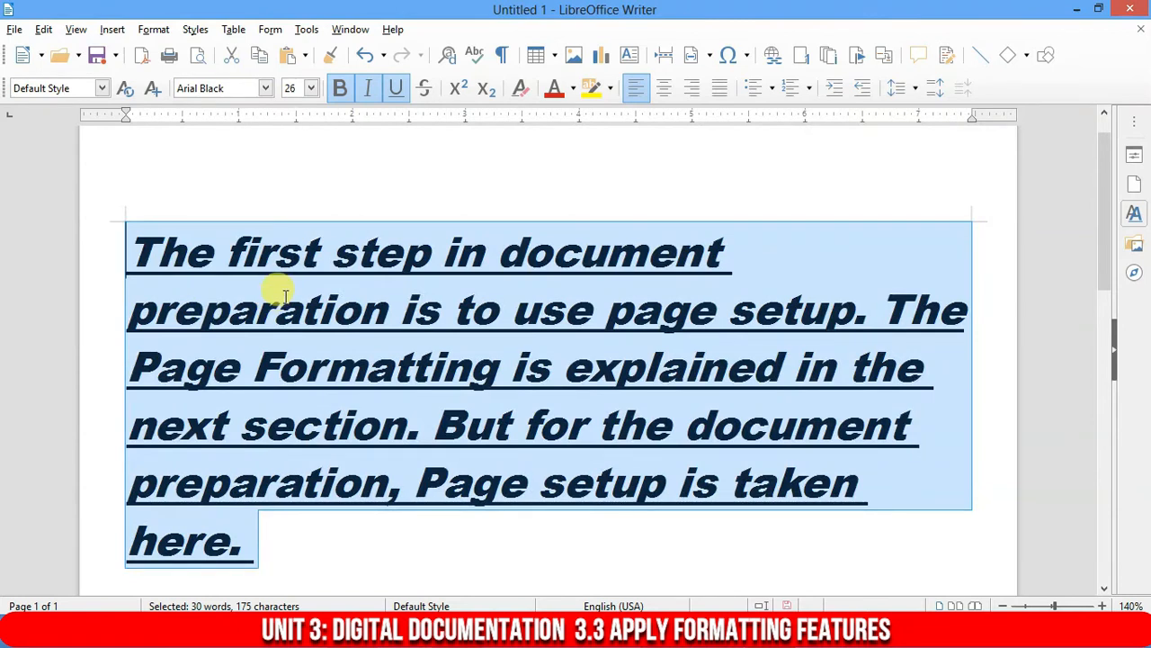
# - Color the selected paragraph's text red and remove its underline
pyautogui.click(570, 92)
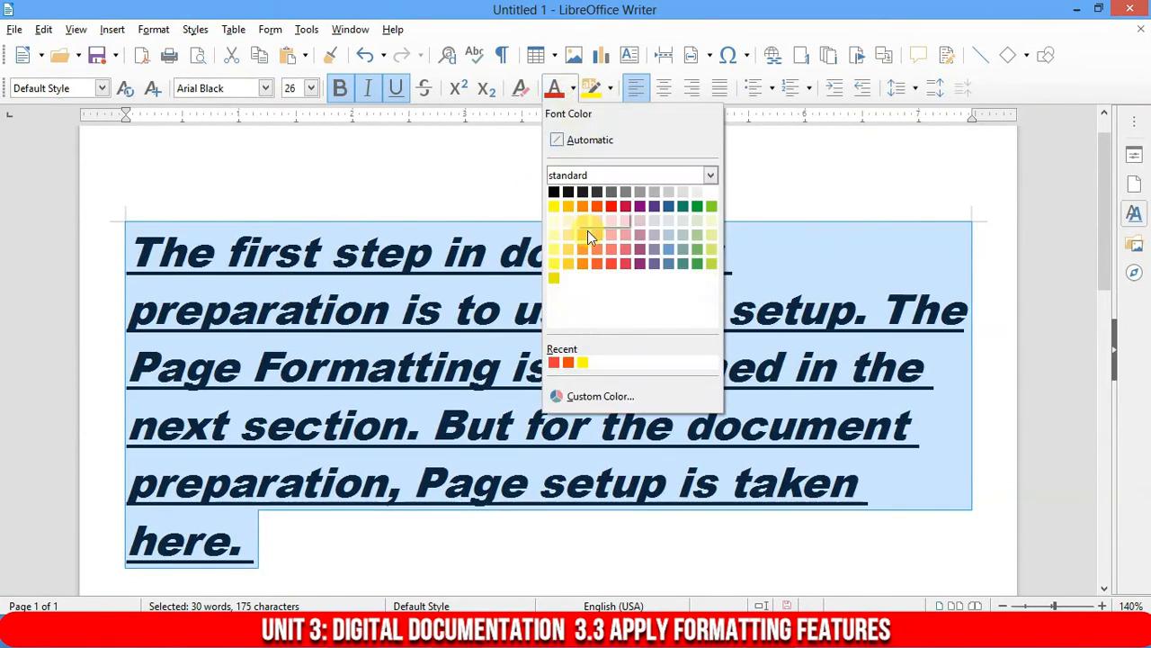
pyautogui.click(609, 280)
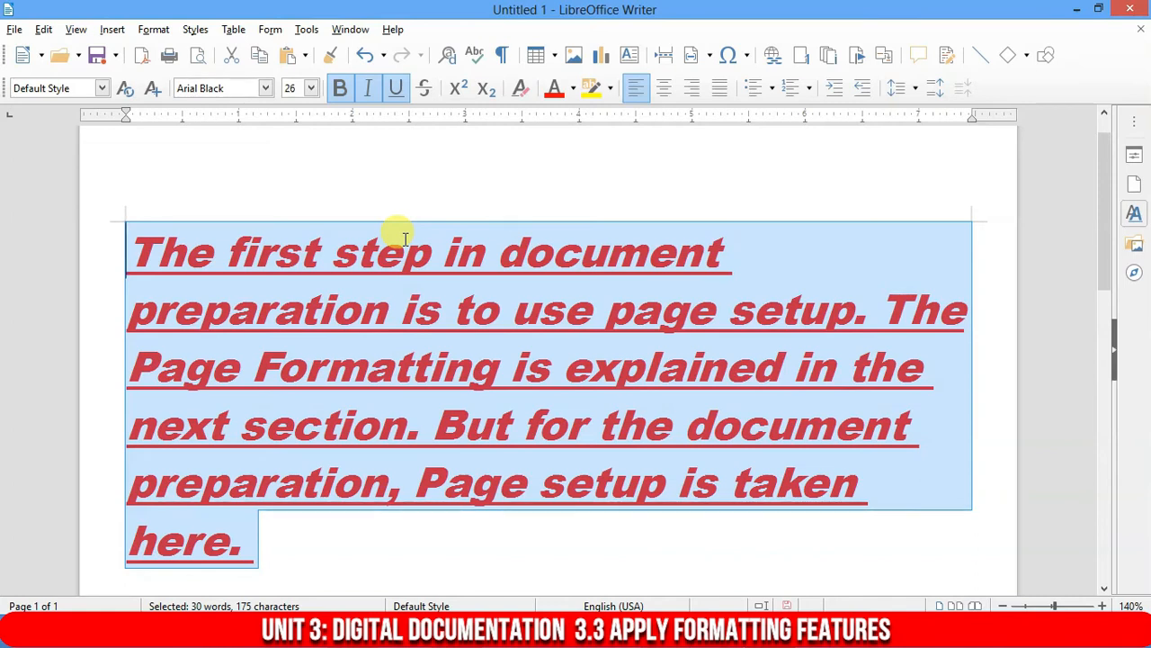
pyautogui.click(395, 89)
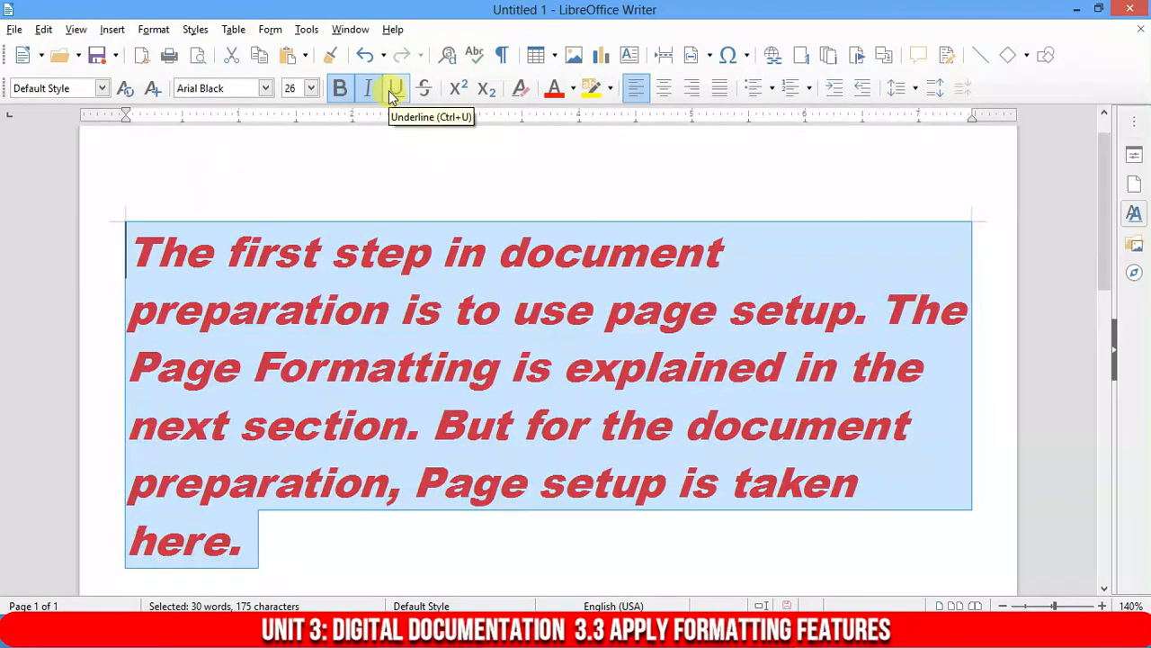
# - Remove the italic and bold styles from the selected red paragraph, leaving its font size at 26
pyautogui.click(369, 89)
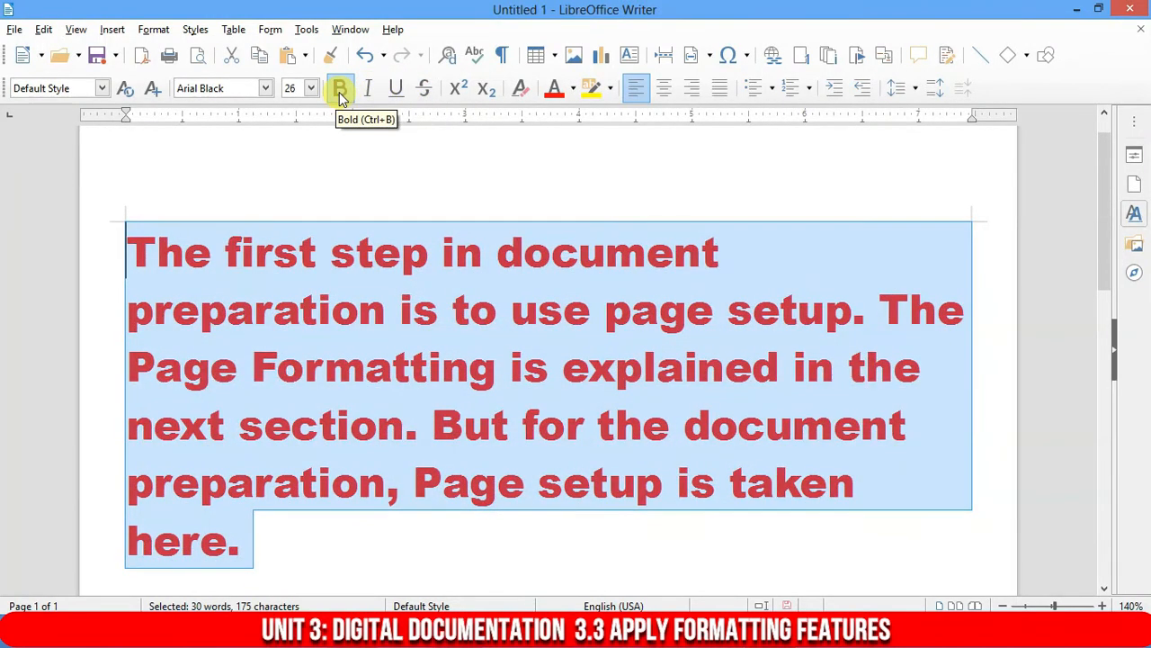
pyautogui.click(310, 88)
pyautogui.scroll(3, 292, 135)
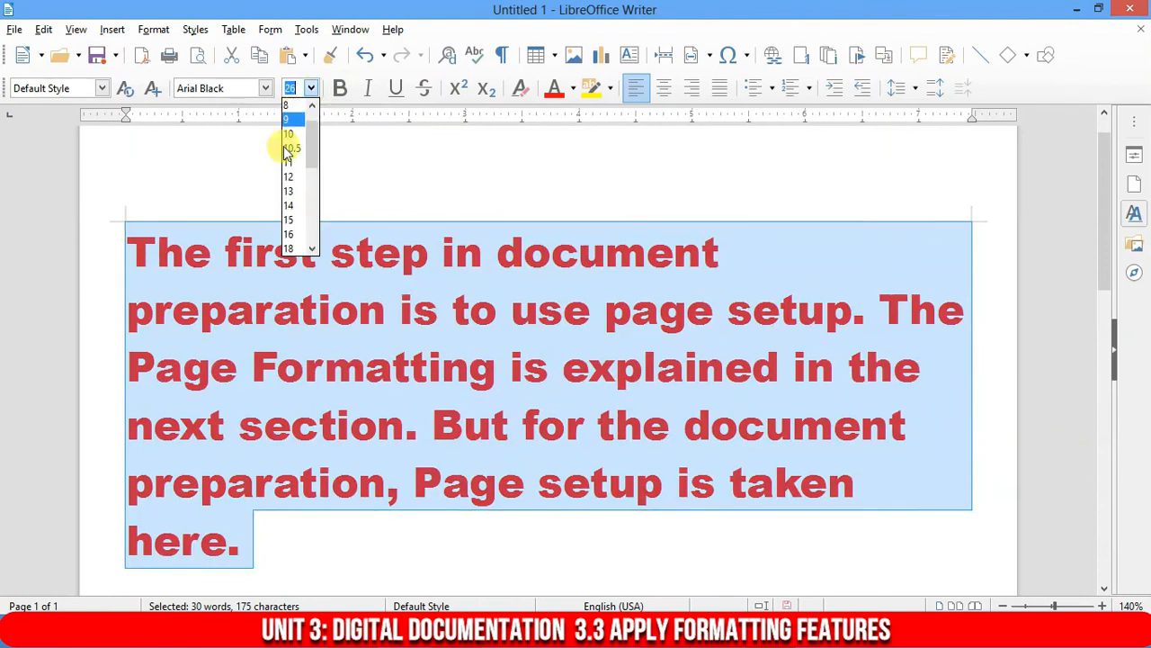
pyautogui.click(475, 147)
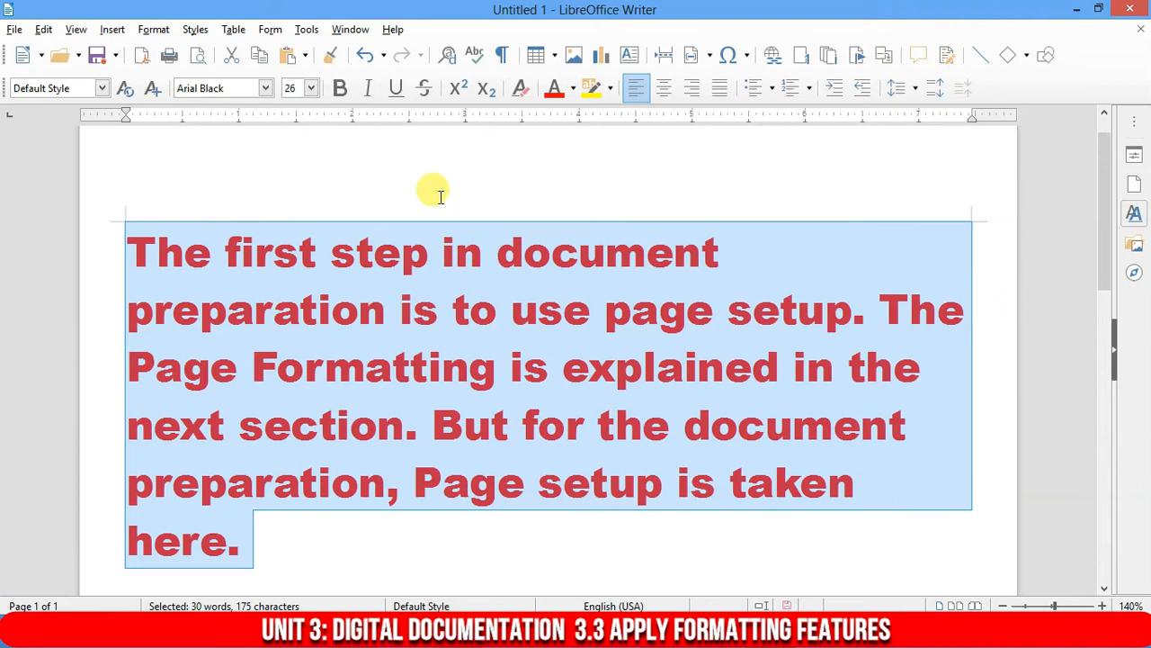
# - Make the selected red paragraph bold, italic and underlined again
pyautogui.click(340, 88)
pyautogui.click(368, 88)
pyautogui.click(396, 88)
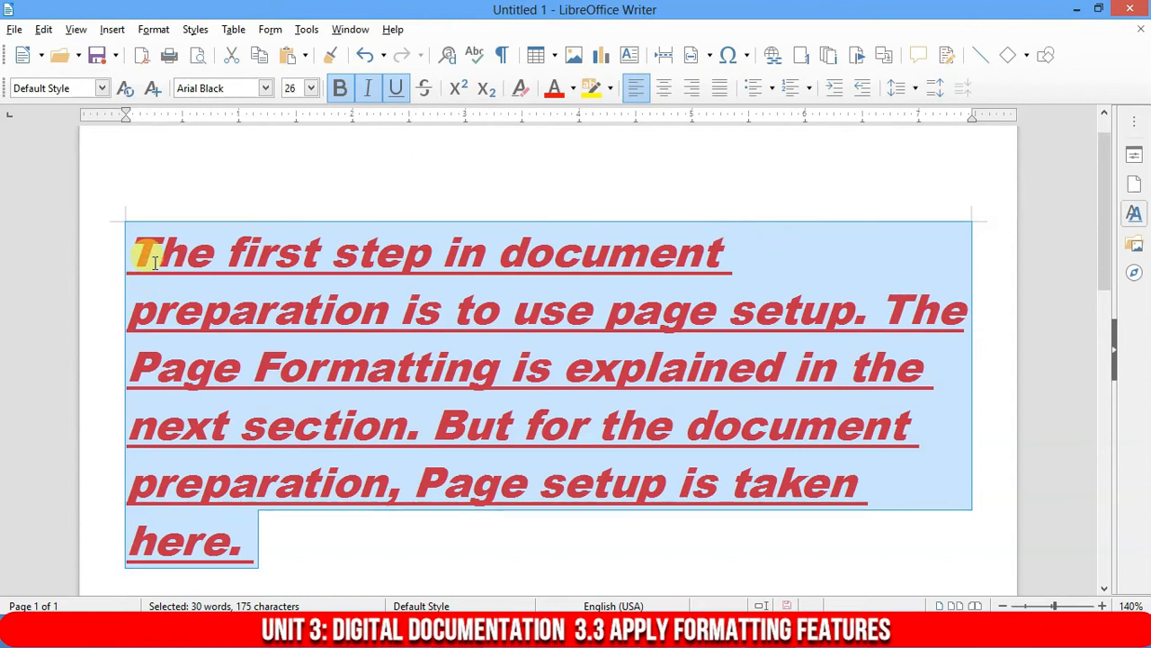
# - Select the whole sample paragraph and clear its direct formatting
pyautogui.click(150, 31)
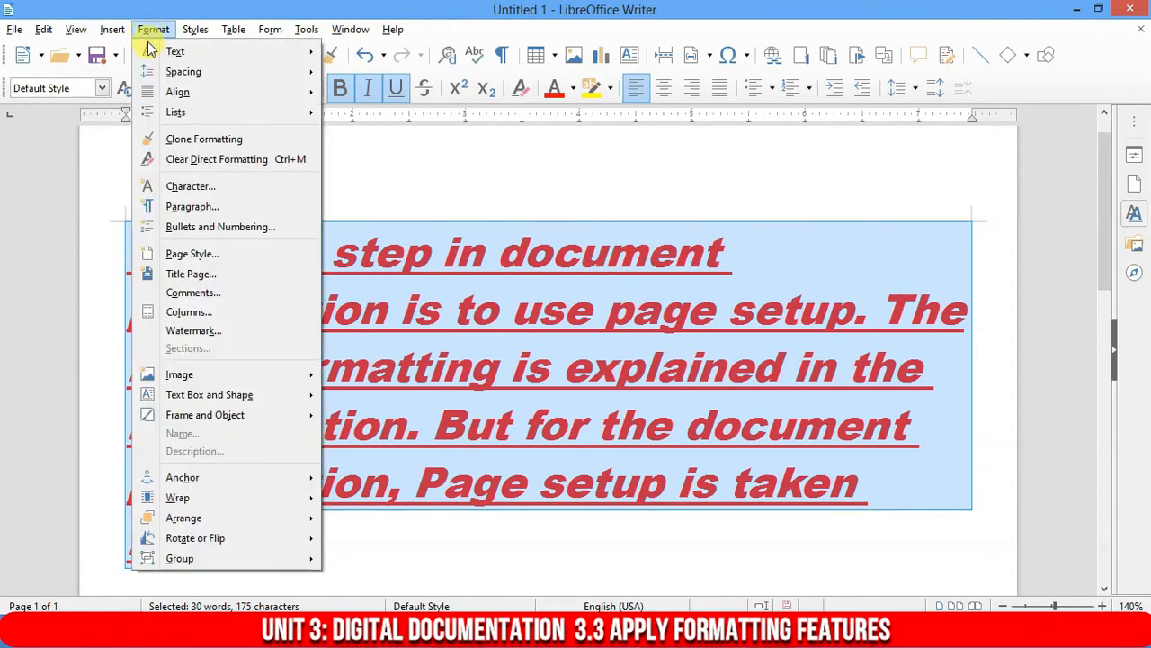
pyautogui.click(409, 499)
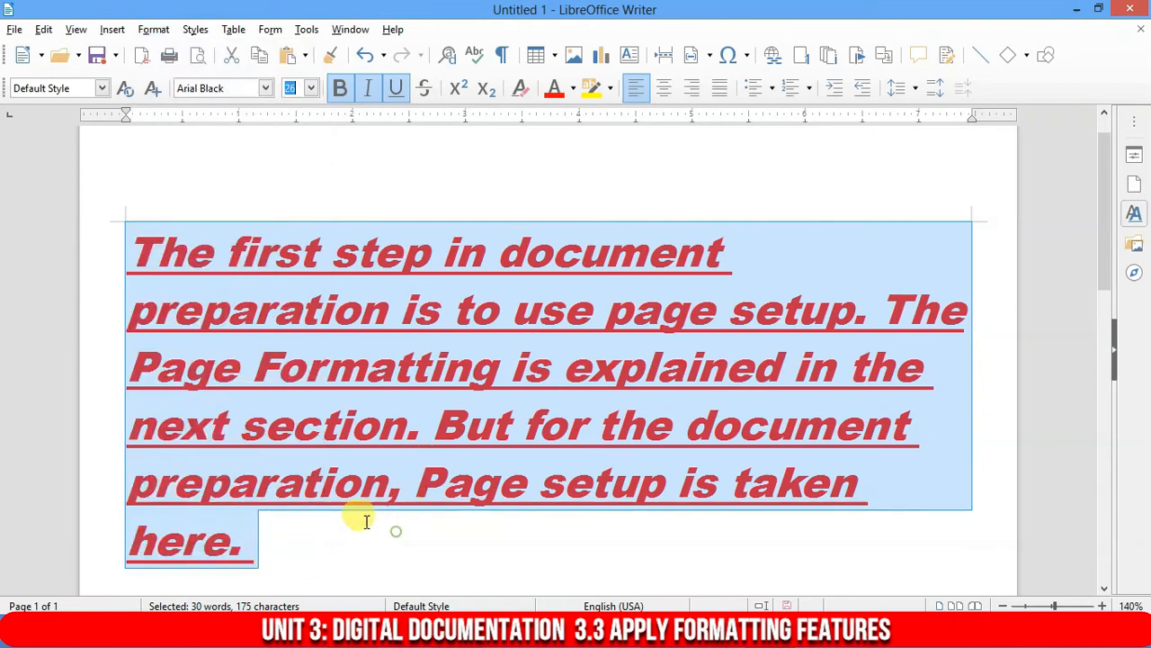
pyautogui.moveTo(290, 545); pyautogui.dragTo(113, 241)
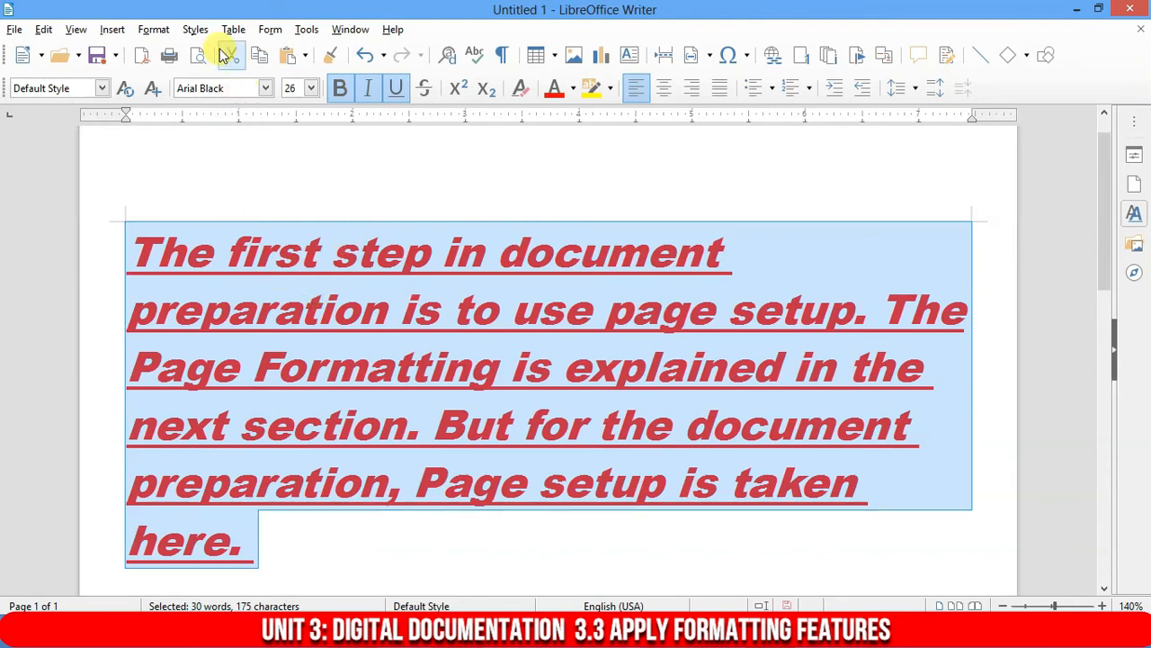
pyautogui.click(159, 28)
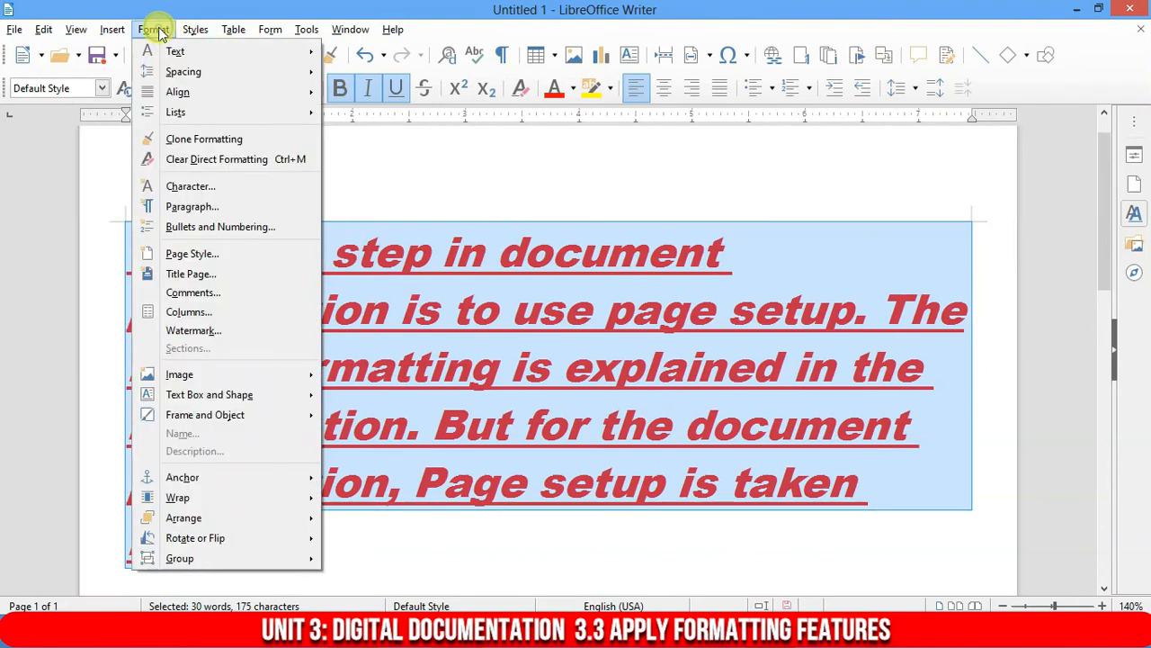
pyautogui.click(231, 162)
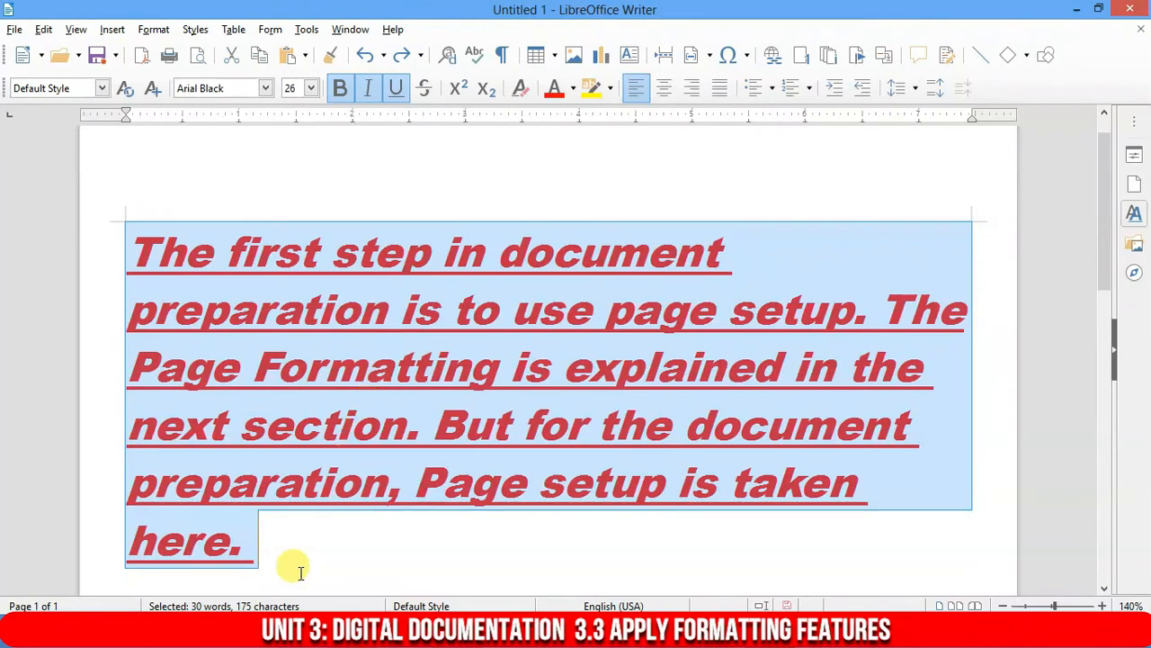
# - Reselect the red paragraph and clear its direct formatting, testing the result with an undo and a redo
pyautogui.click(282, 551)
pyautogui.moveTo(282, 550); pyautogui.dragTo(101, 258)
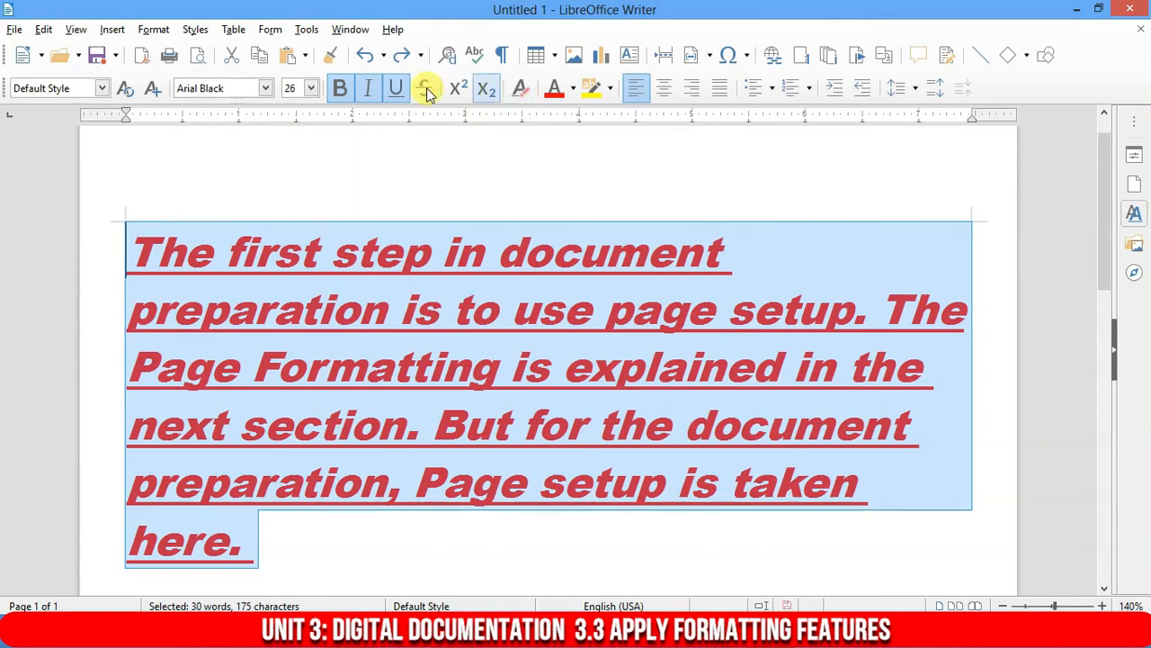
pyautogui.click(520, 88)
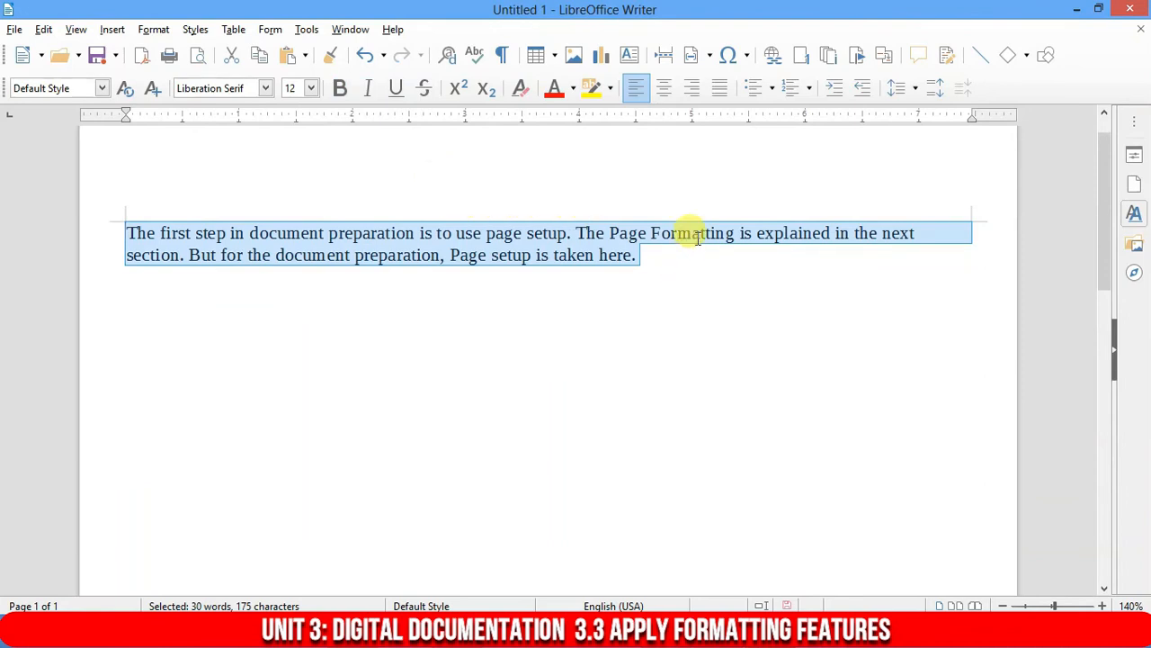
pyautogui.hotkey('ctrl', 'z')
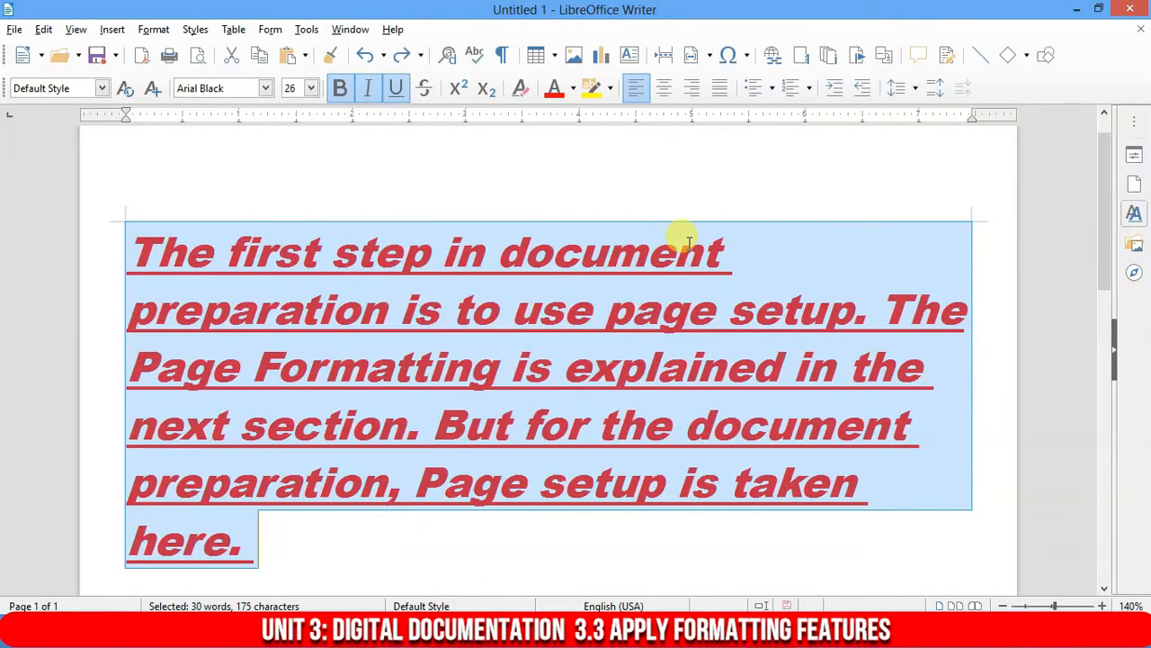
pyautogui.hotkey('ctrl', 'y')
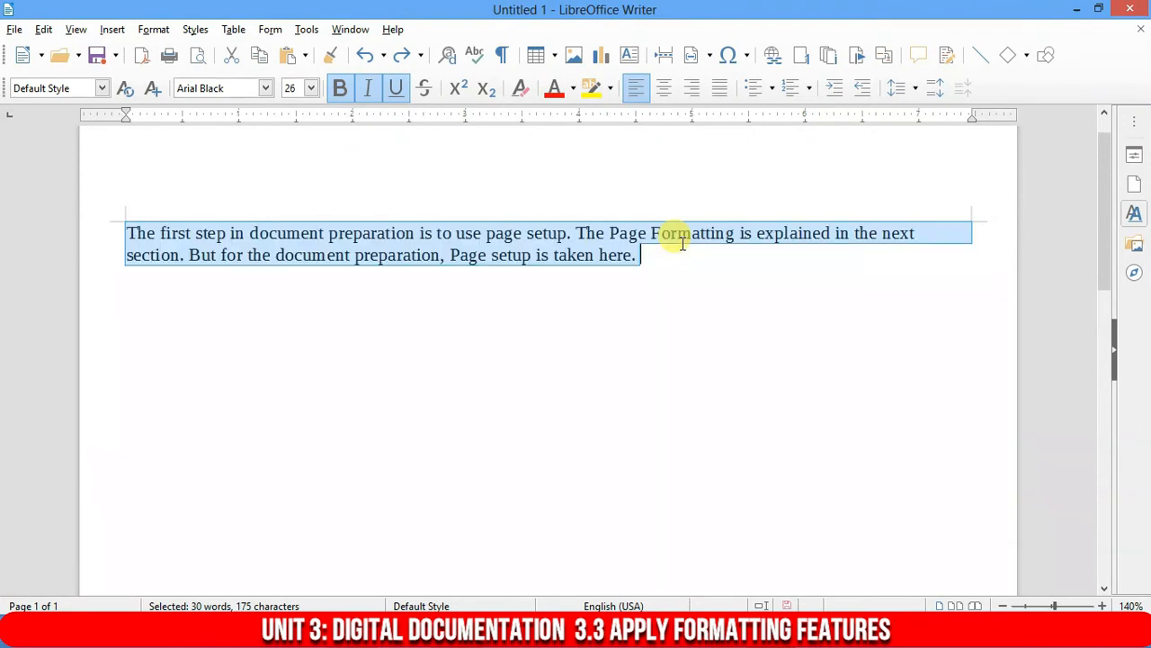
pyautogui.click(549, 334)
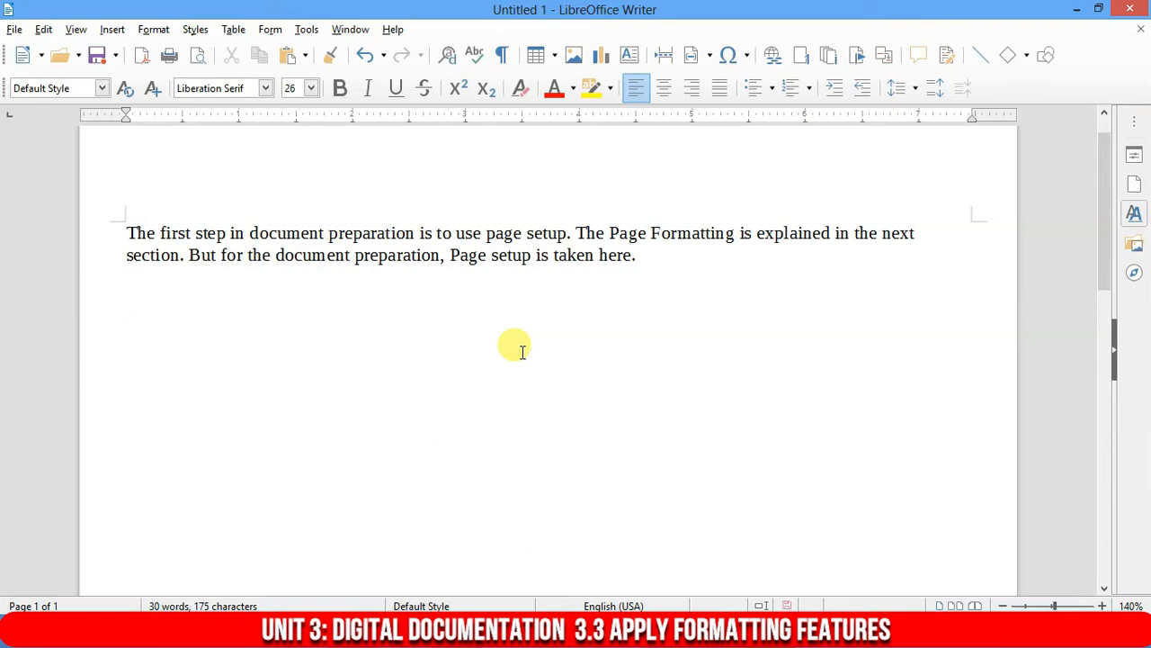
pyautogui.click(126, 232)
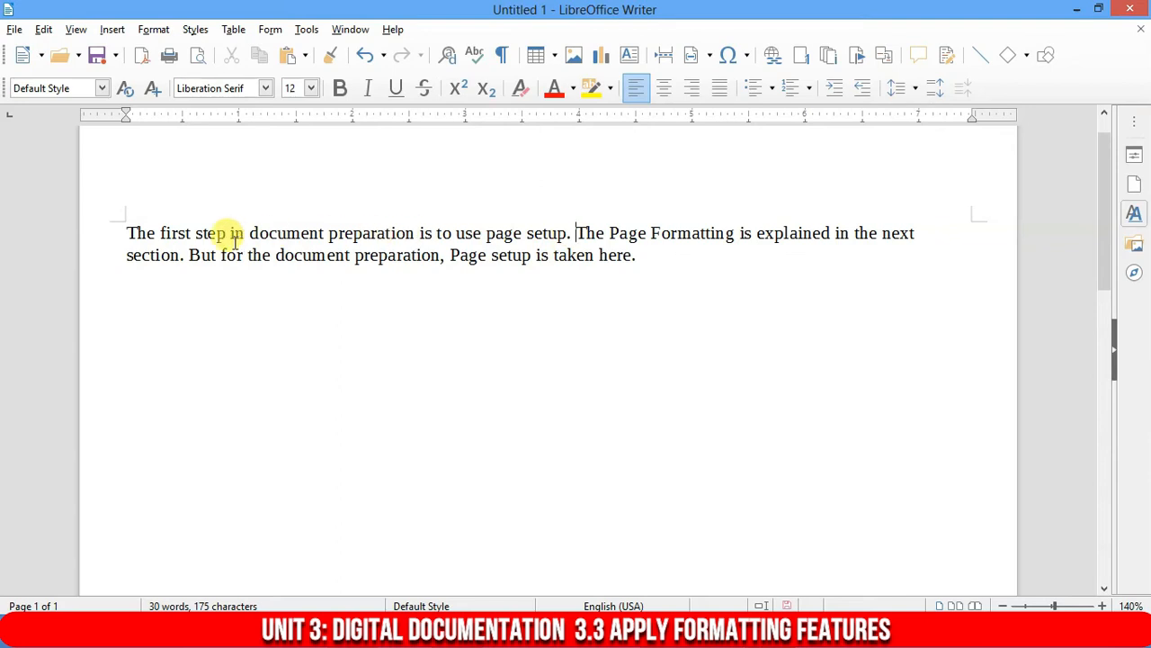
pyautogui.click(188, 252)
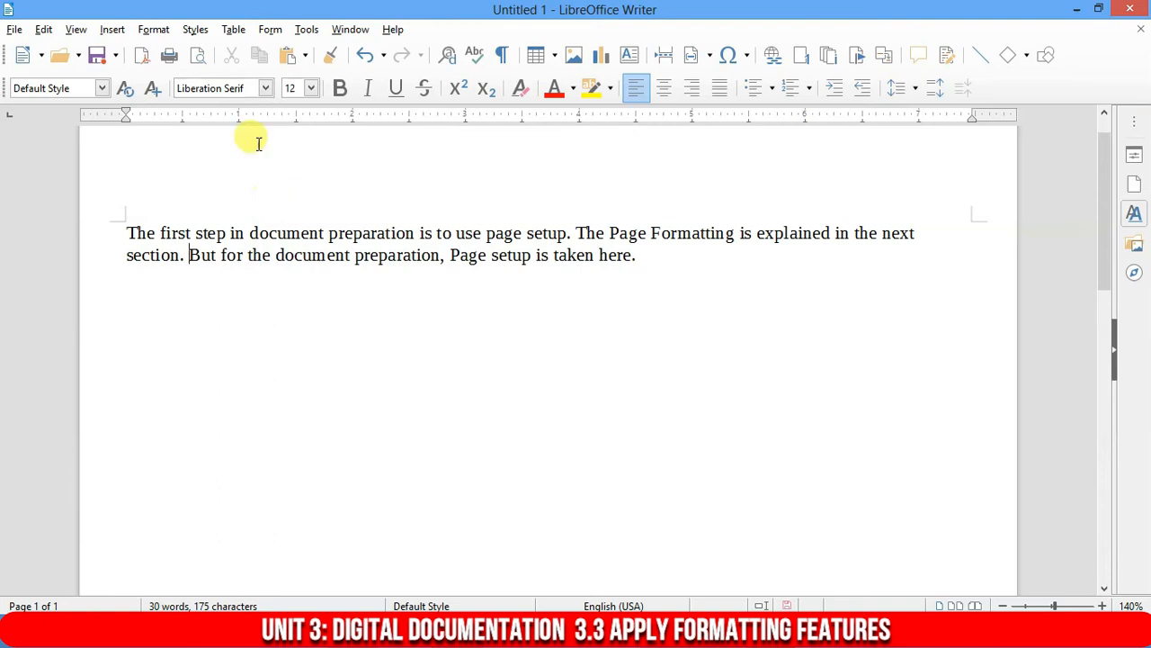
# - Select the whole sample paragraph and enlarge its font size first to 18, finally to 28
pyautogui.moveTo(123, 233); pyautogui.dragTo(656, 275)
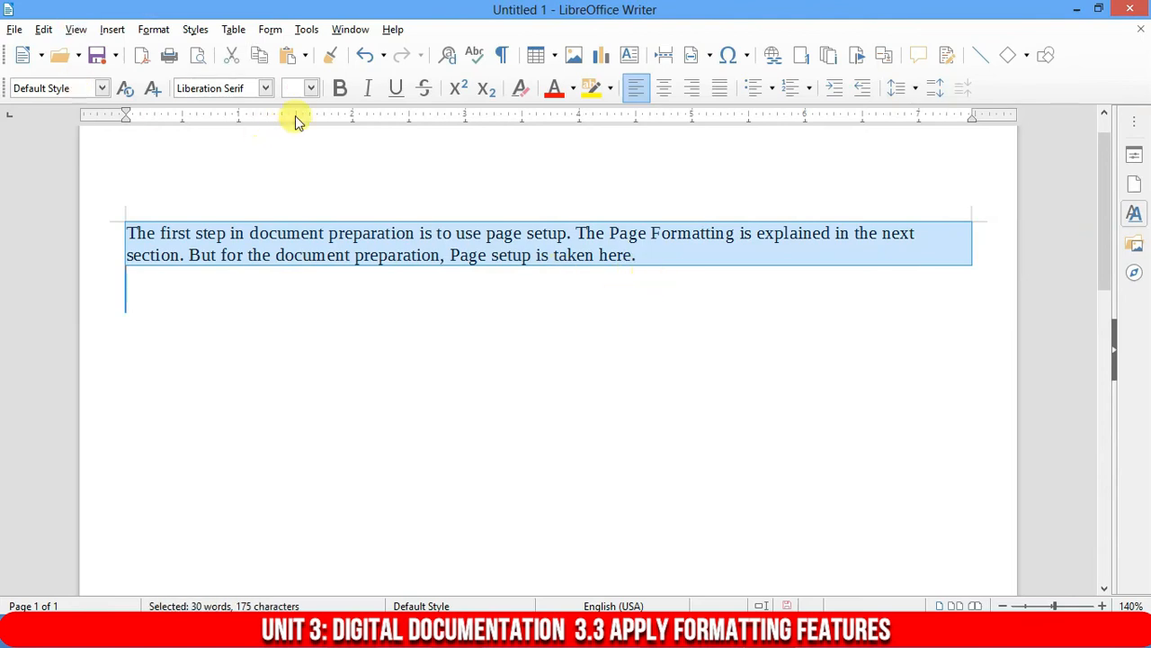
pyautogui.click(310, 87)
pyautogui.click(287, 248)
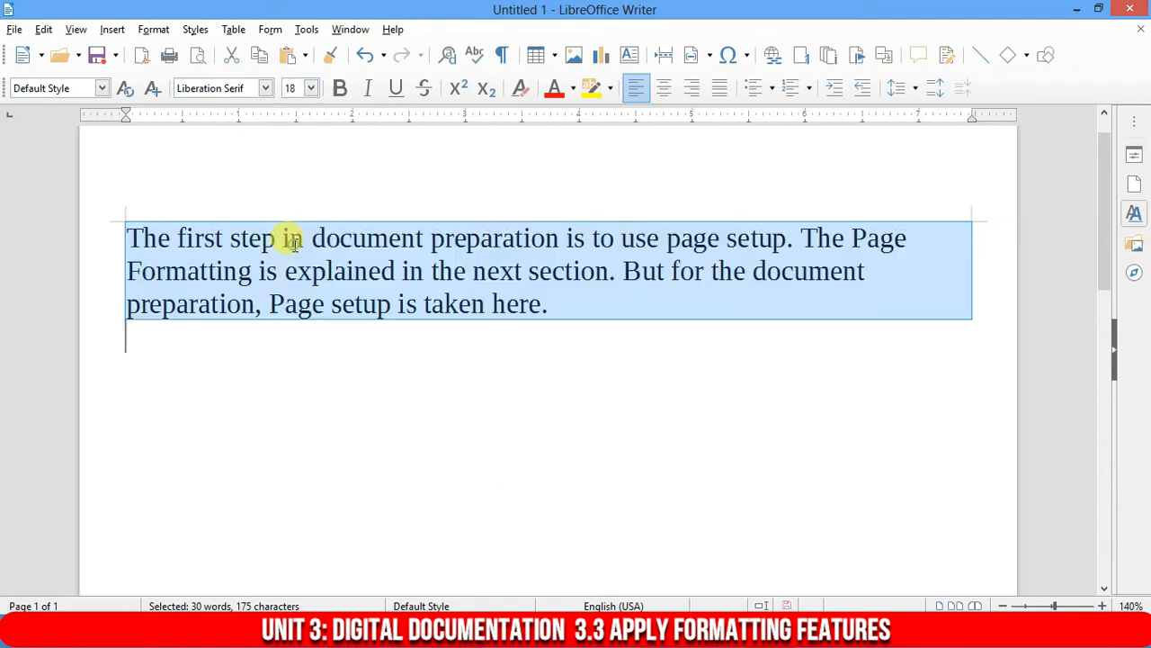
pyautogui.click(312, 93)
pyautogui.scroll(-3, 290, 198)
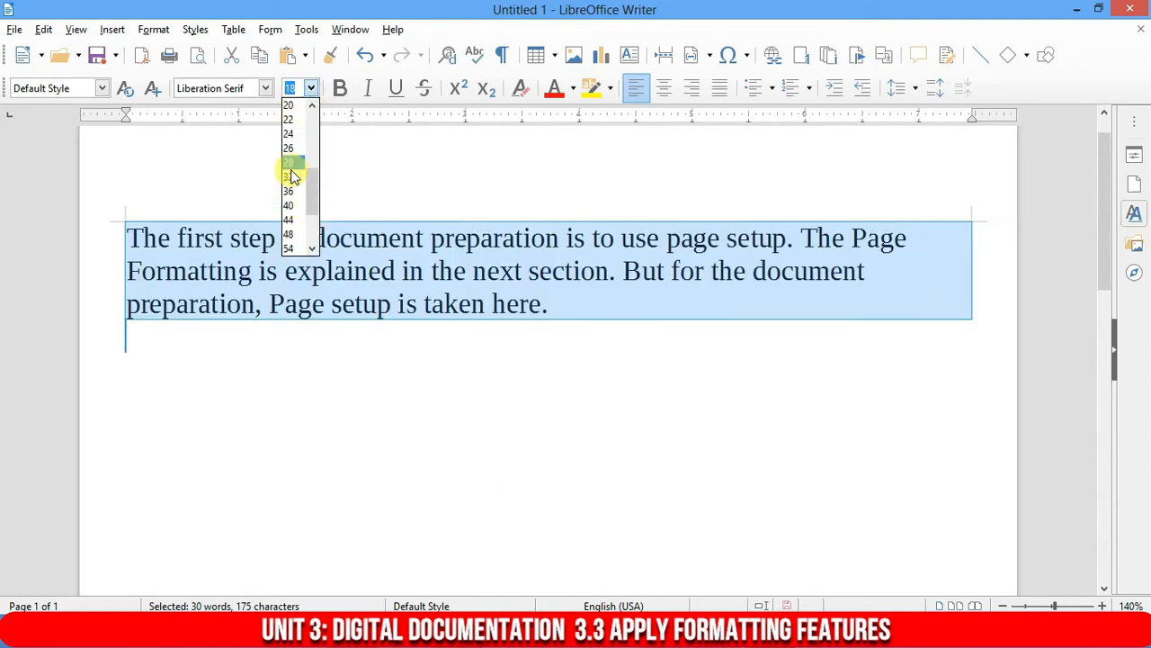
pyautogui.click(288, 162)
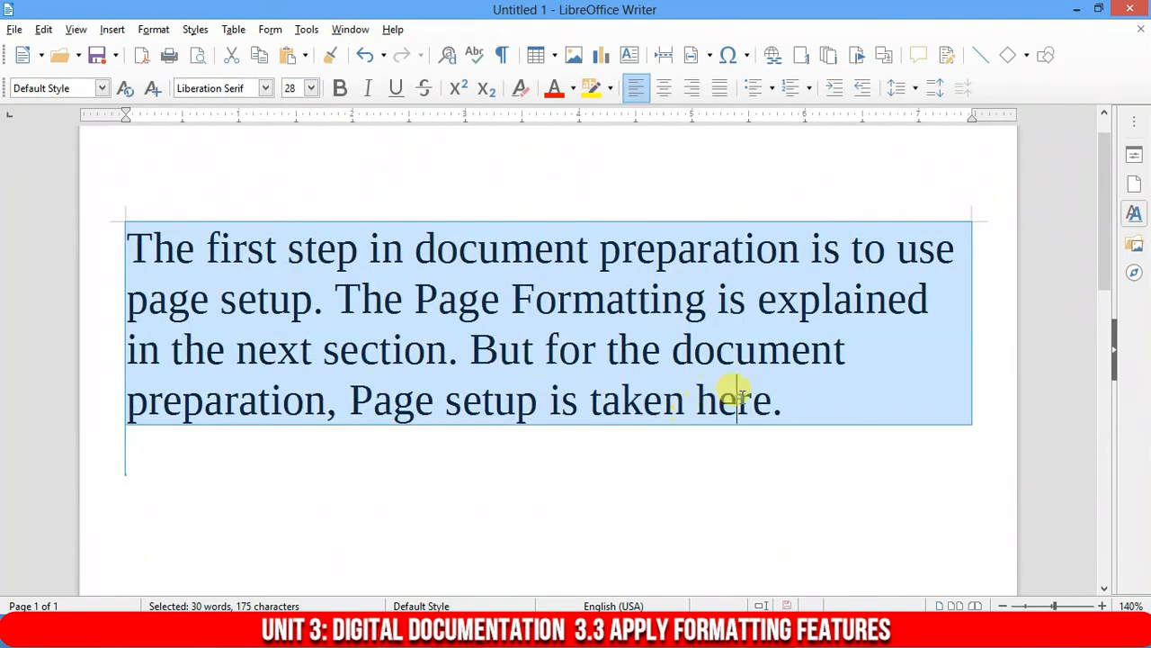
# - Select the sample paragraph from its final period back to its beginning and convert the text to UPPERCASE
pyautogui.click(775, 400)
pyautogui.moveTo(765, 403); pyautogui.dragTo(129, 221)
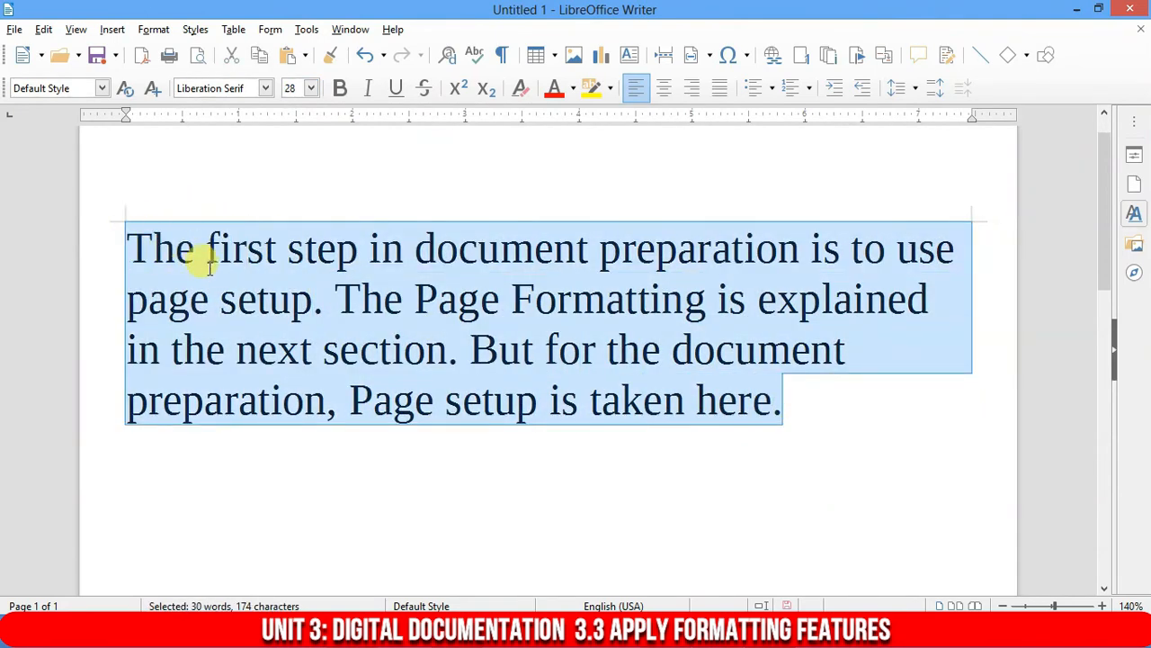
pyautogui.click(151, 29)
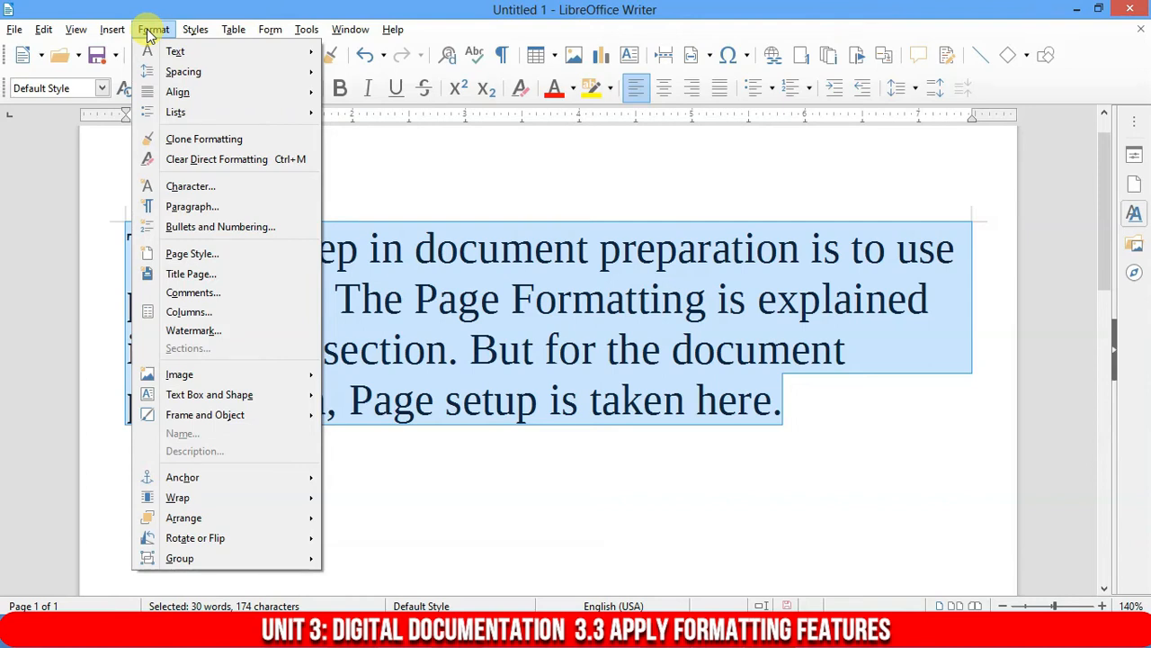
pyautogui.moveTo(158, 53)
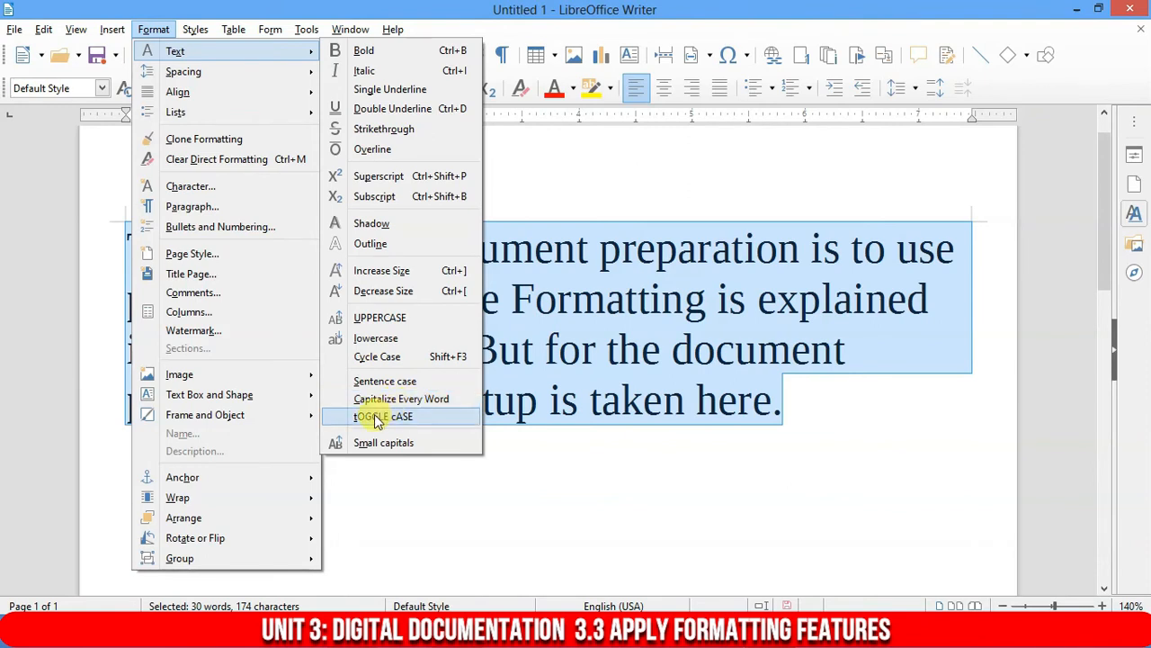
pyautogui.click(380, 317)
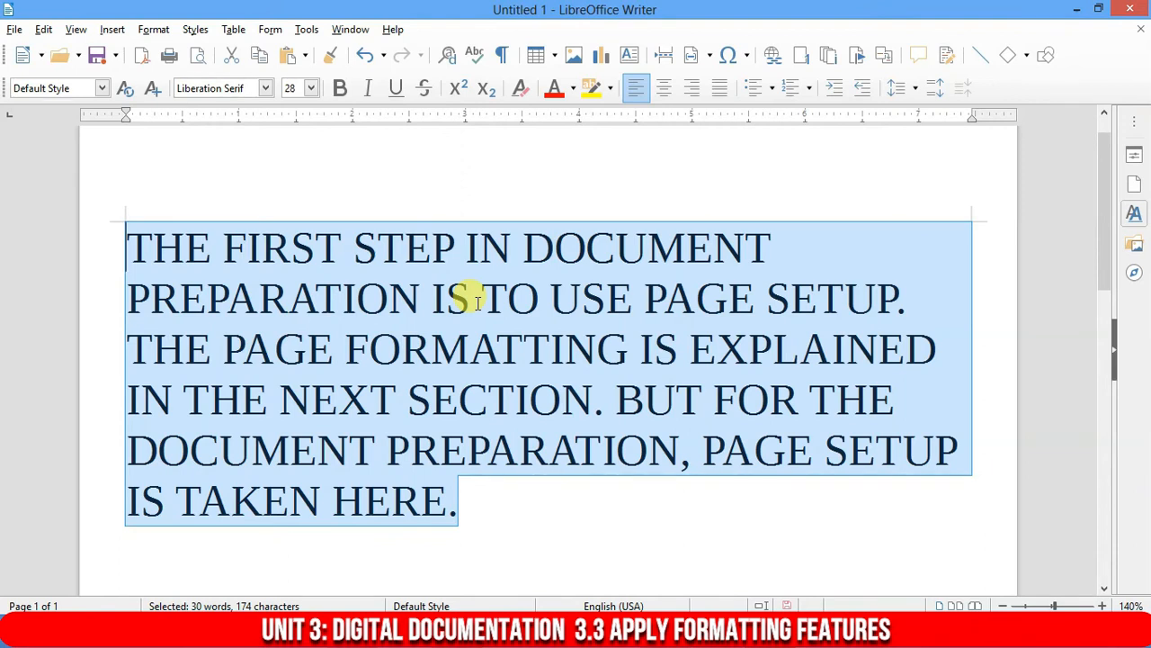
# - Convert the selected paragraph to lowercase, followed by Sentence case
pyautogui.click(149, 30)
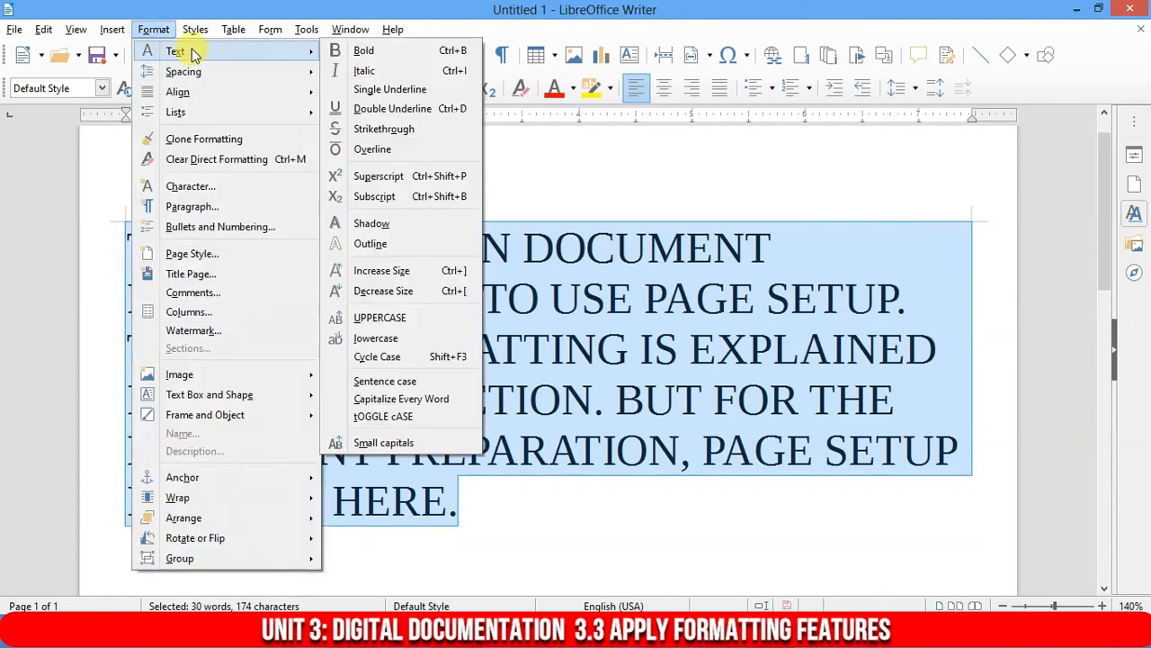
pyautogui.click(382, 338)
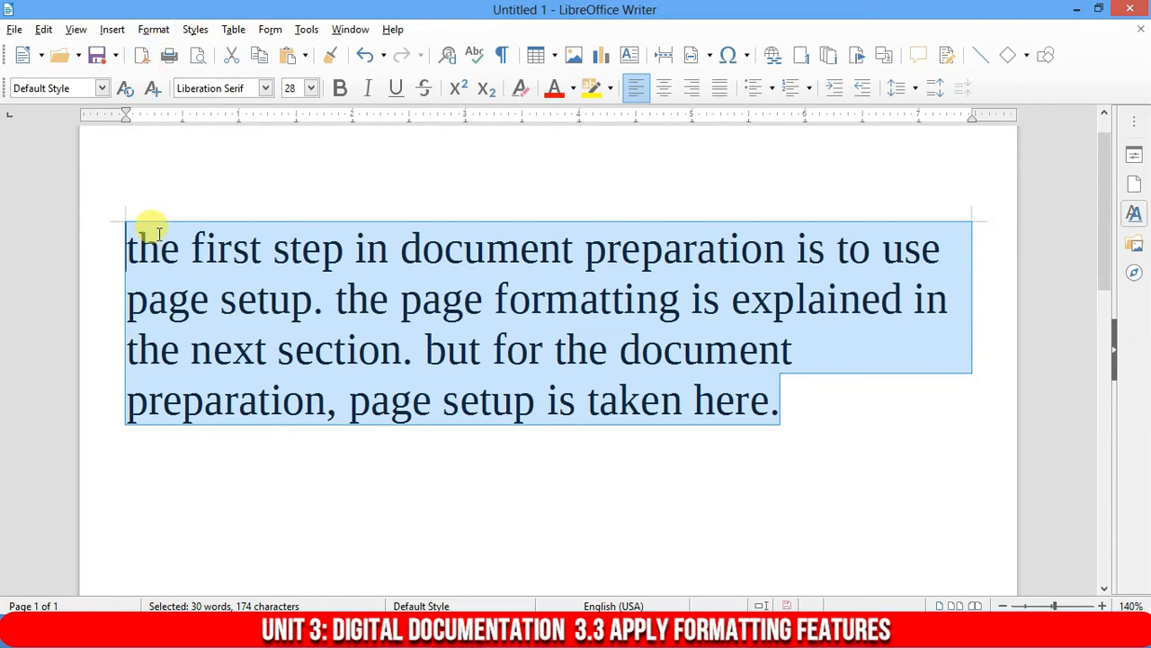
pyautogui.click(154, 29)
pyautogui.moveTo(191, 54)
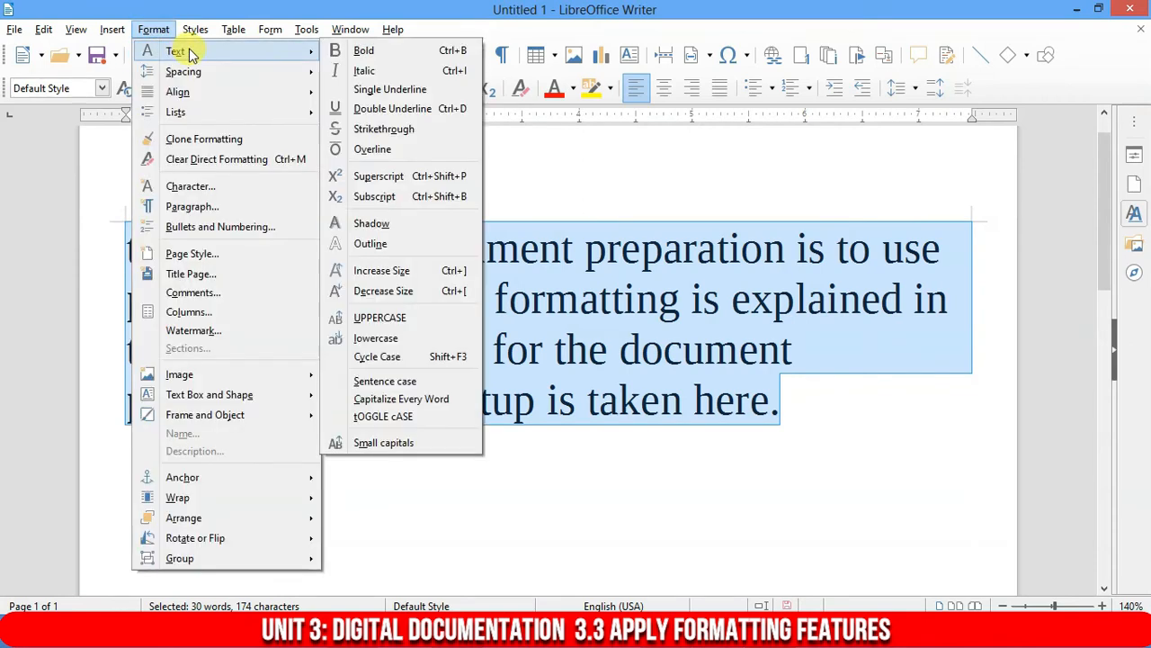
pyautogui.click(398, 379)
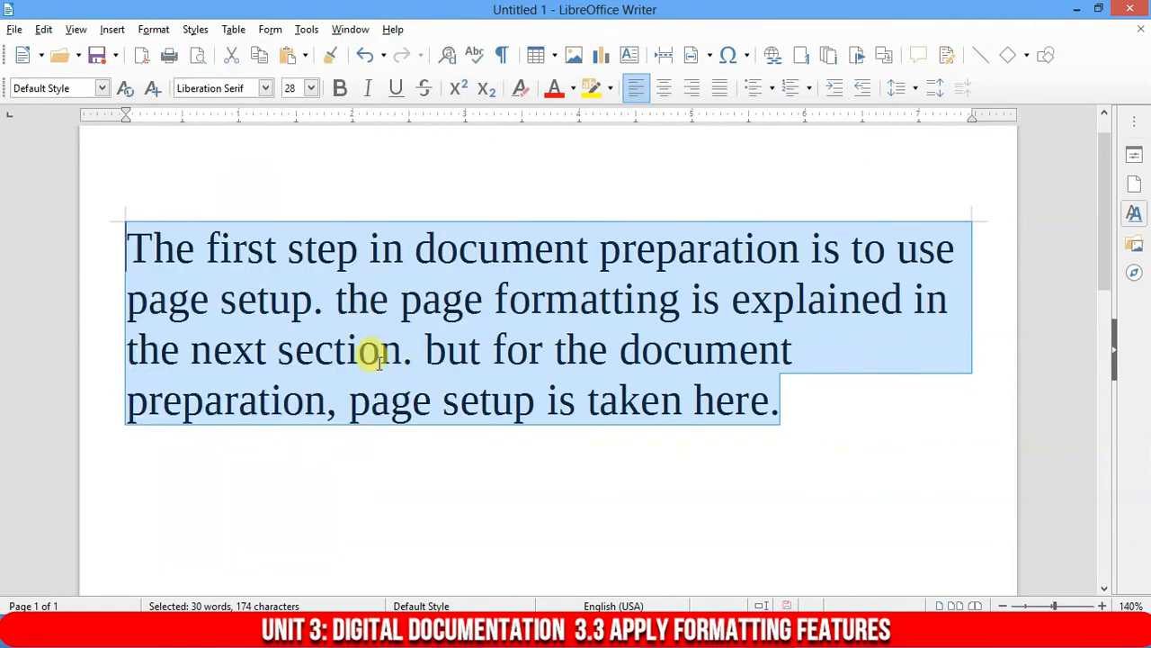
# - Reselect the whole sample paragraph and apply Capitalize Every Word to it
pyautogui.click(378, 351)
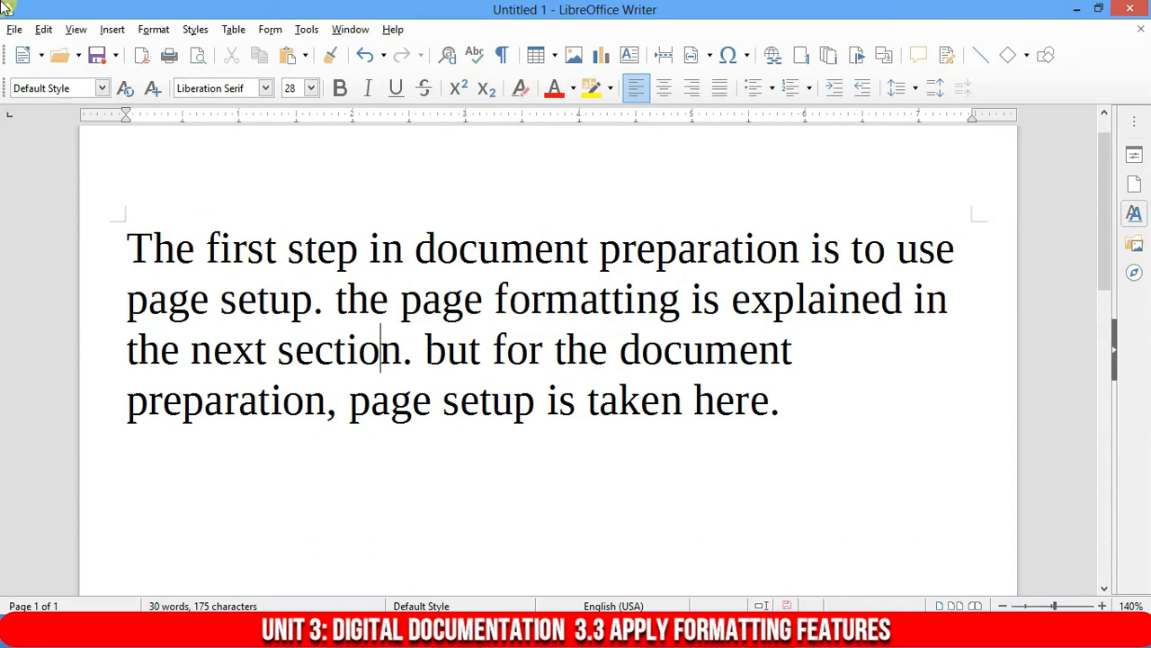
pyautogui.moveTo(128, 233); pyautogui.dragTo(789, 409)
pyautogui.click(144, 30)
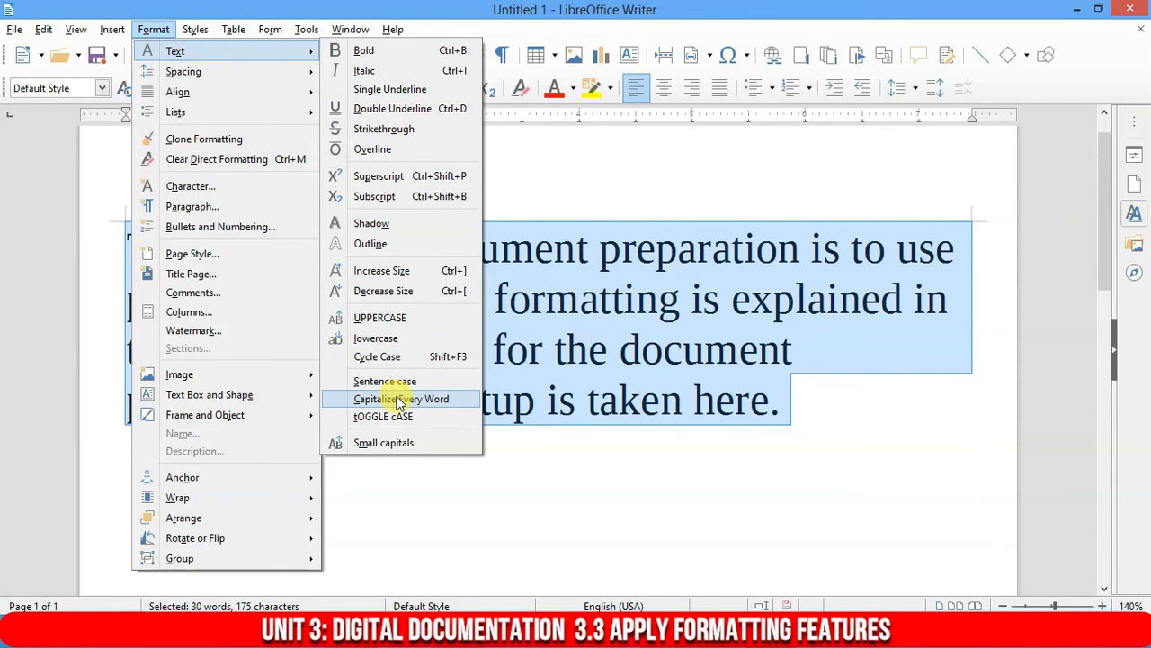
pyautogui.click(397, 401)
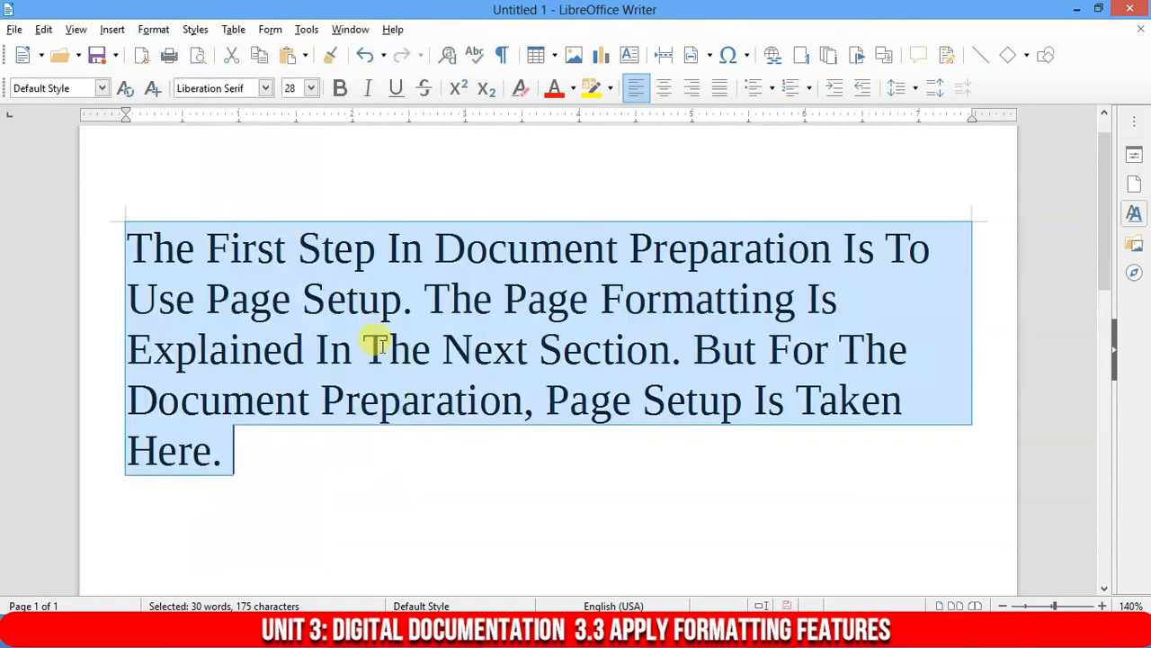
pyautogui.click(456, 264)
pyautogui.click(139, 245)
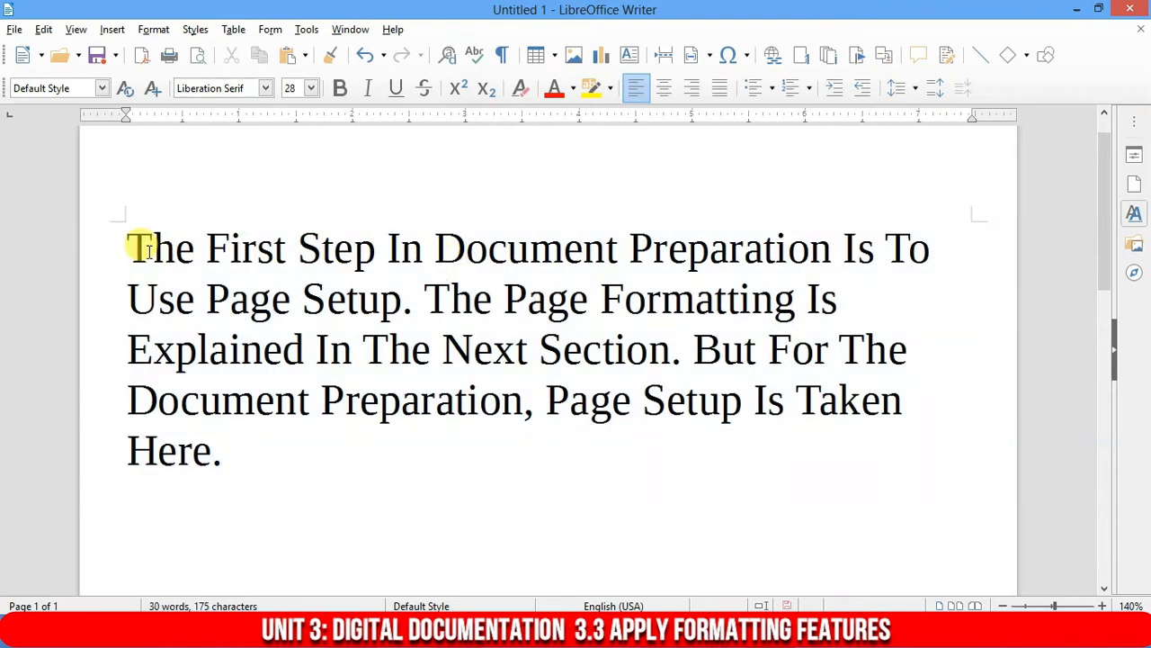
pyautogui.click(231, 241)
pyautogui.click(455, 249)
pyautogui.click(153, 236)
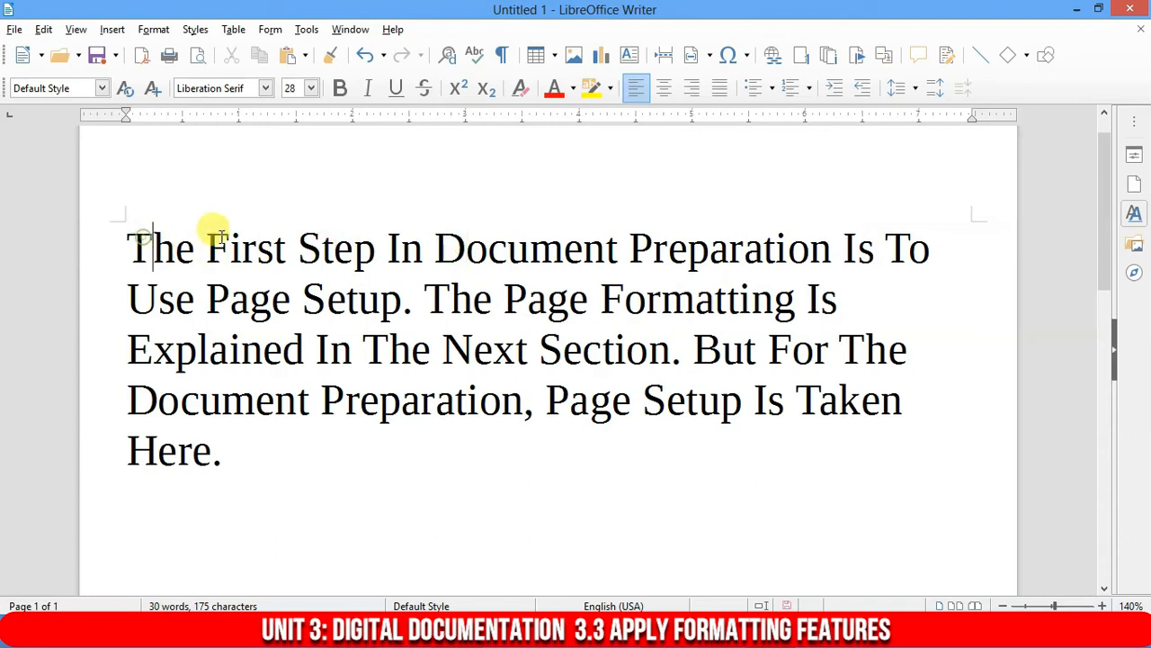
pyautogui.click(312, 251)
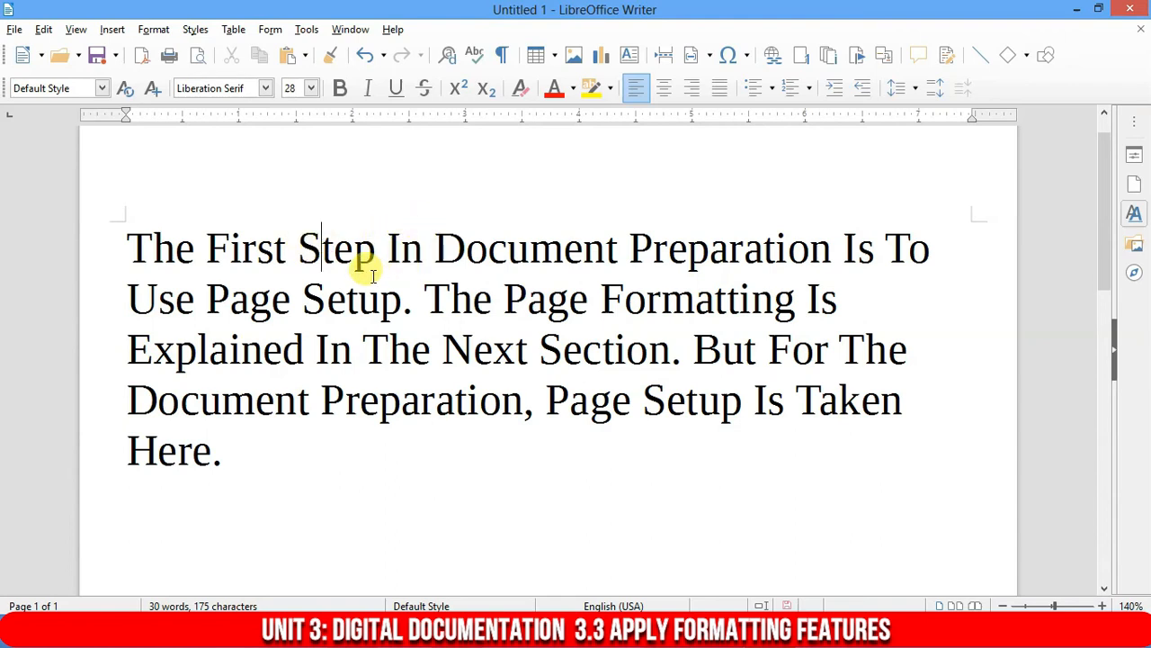
# - Reselect the whole sample paragraph and apply tOGGLE cASE to it
pyautogui.moveTo(123, 231); pyautogui.dragTo(233, 447)
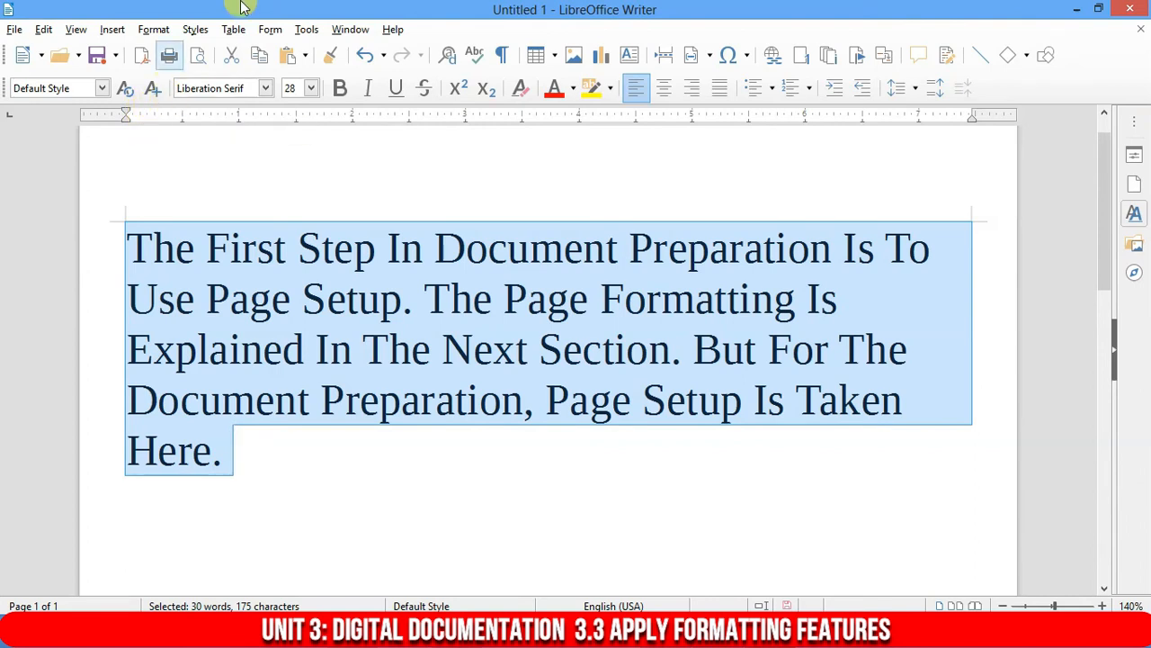
pyautogui.click(168, 31)
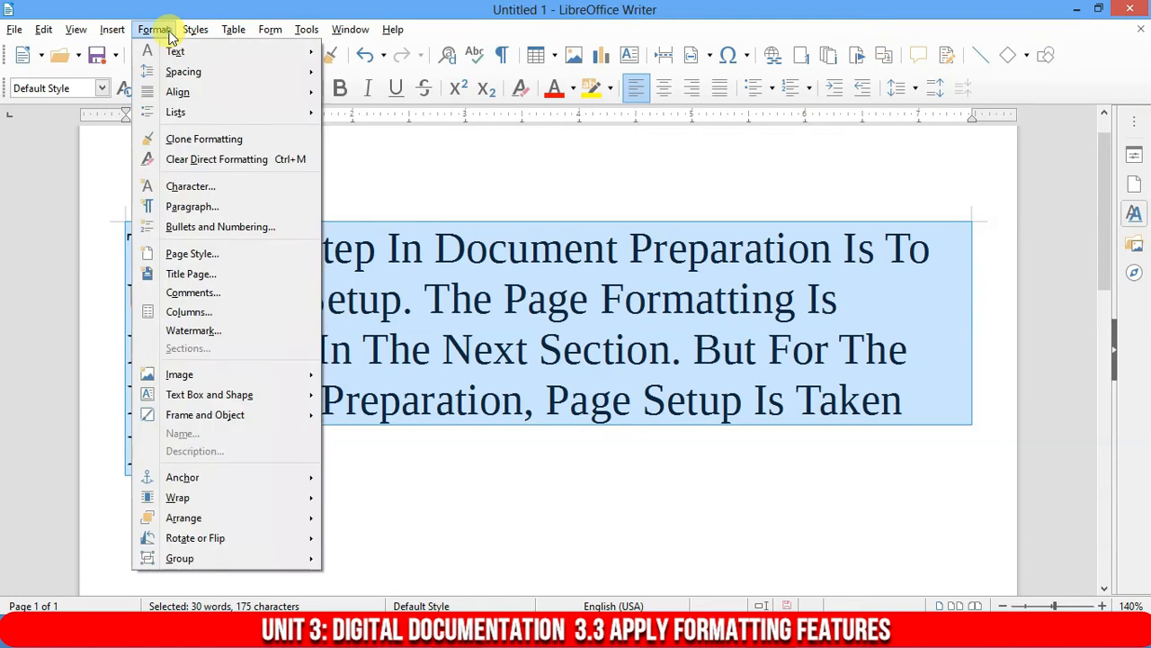
pyautogui.moveTo(169, 54)
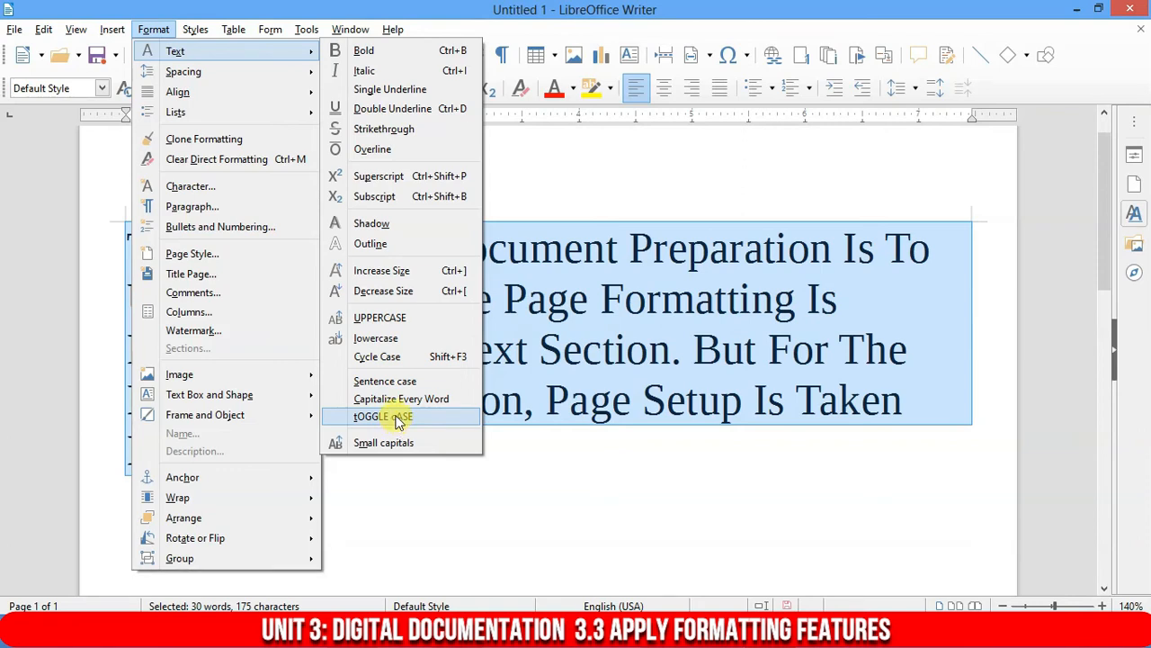
pyautogui.click(688, 173)
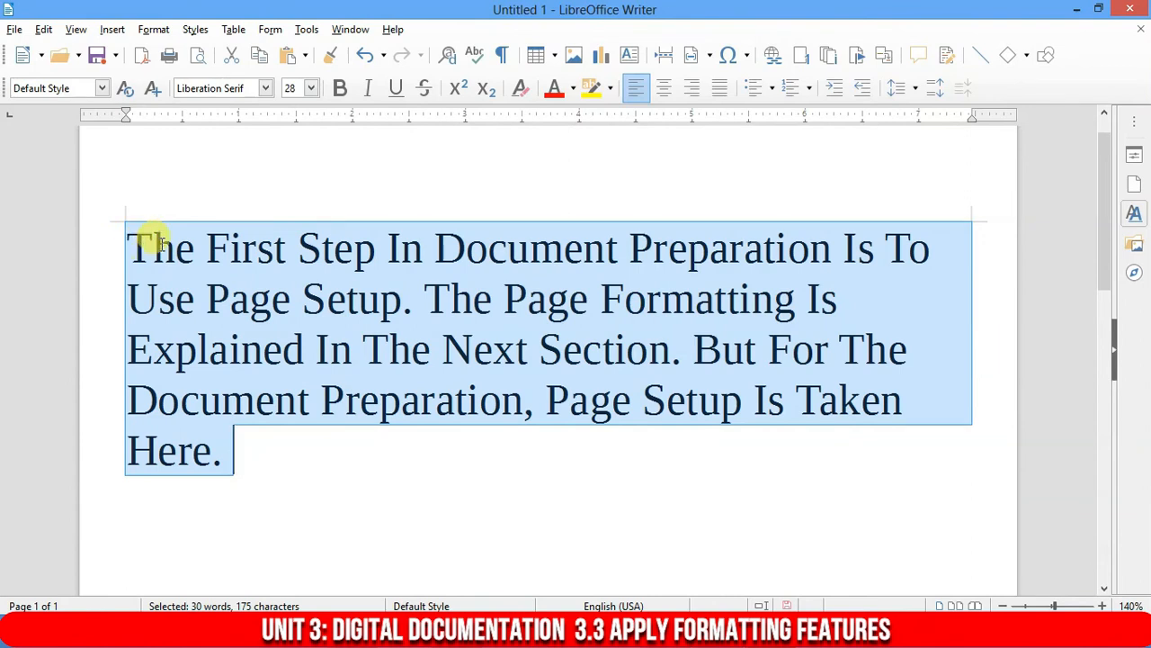
pyautogui.click(156, 27)
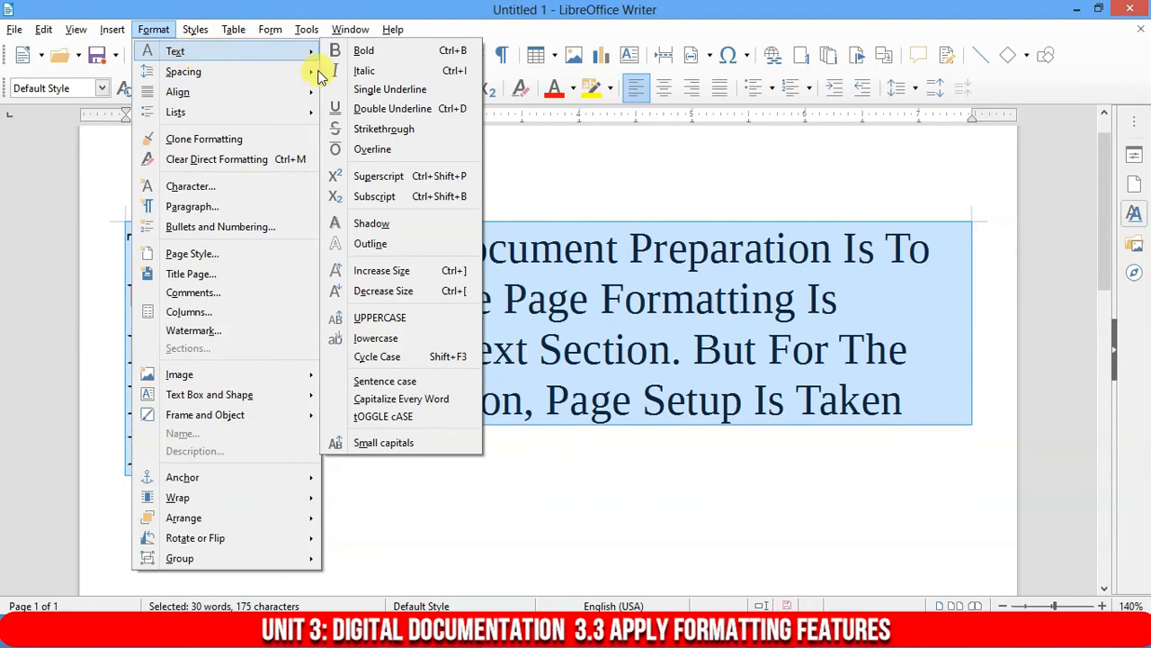
pyautogui.click(394, 423)
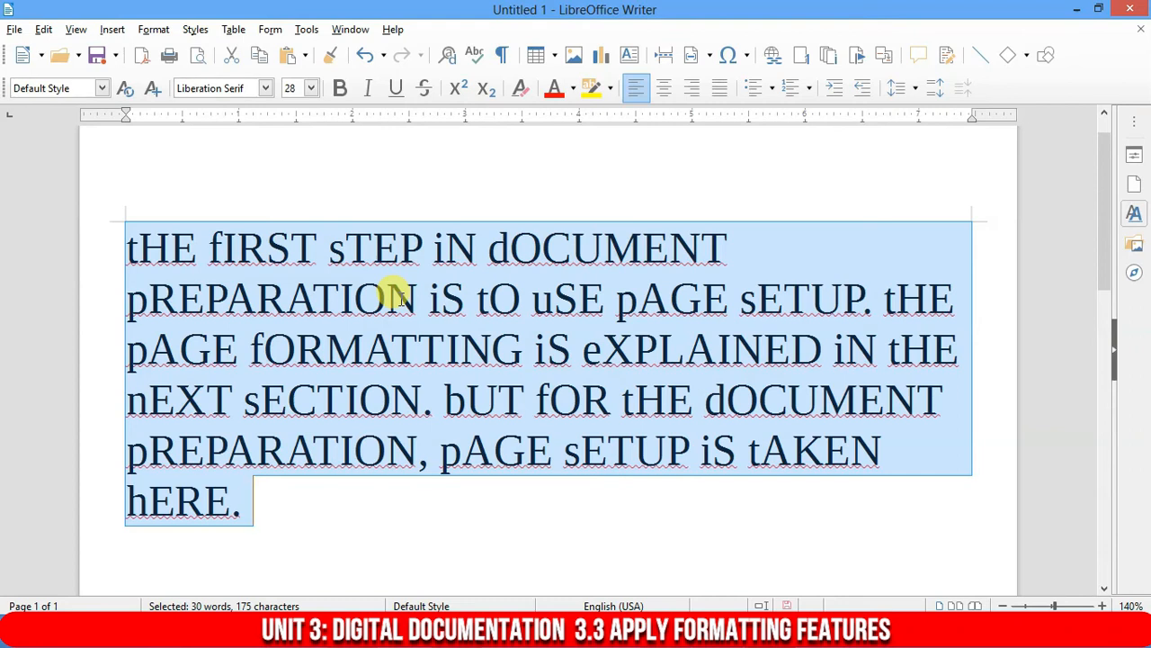
# - Run Cycle Case repeatedly on the selected paragraph through UPPERCASE, lowercase and Capitalize Every Word, finishing on Sentence case
pyautogui.click(154, 29)
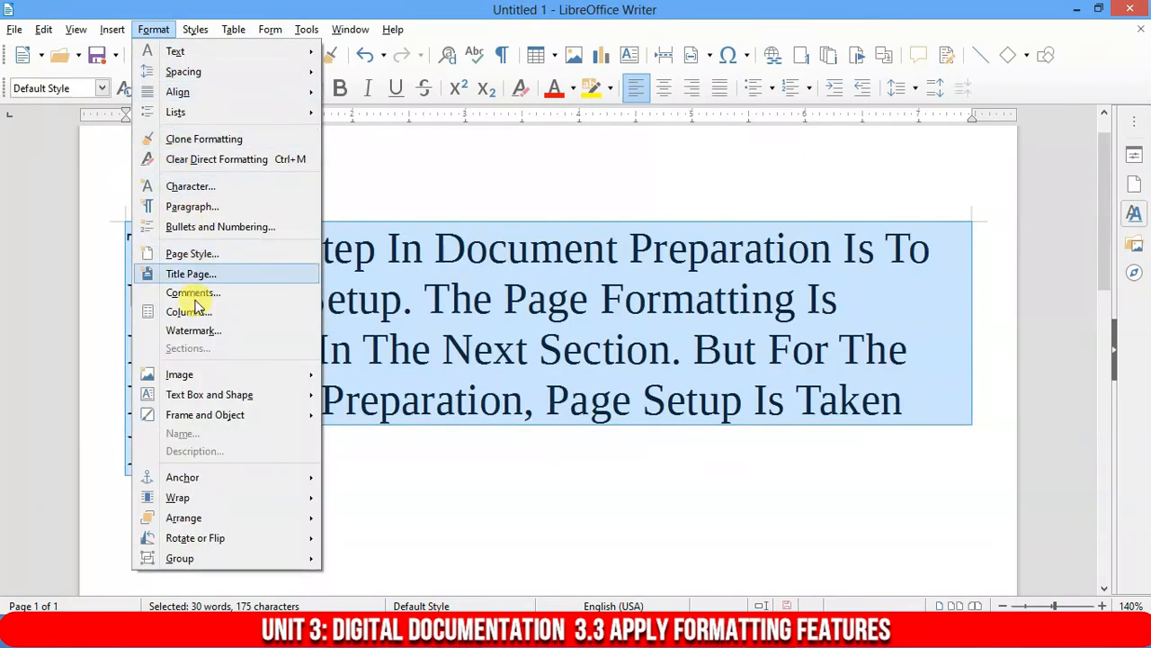
pyautogui.moveTo(154, 30)
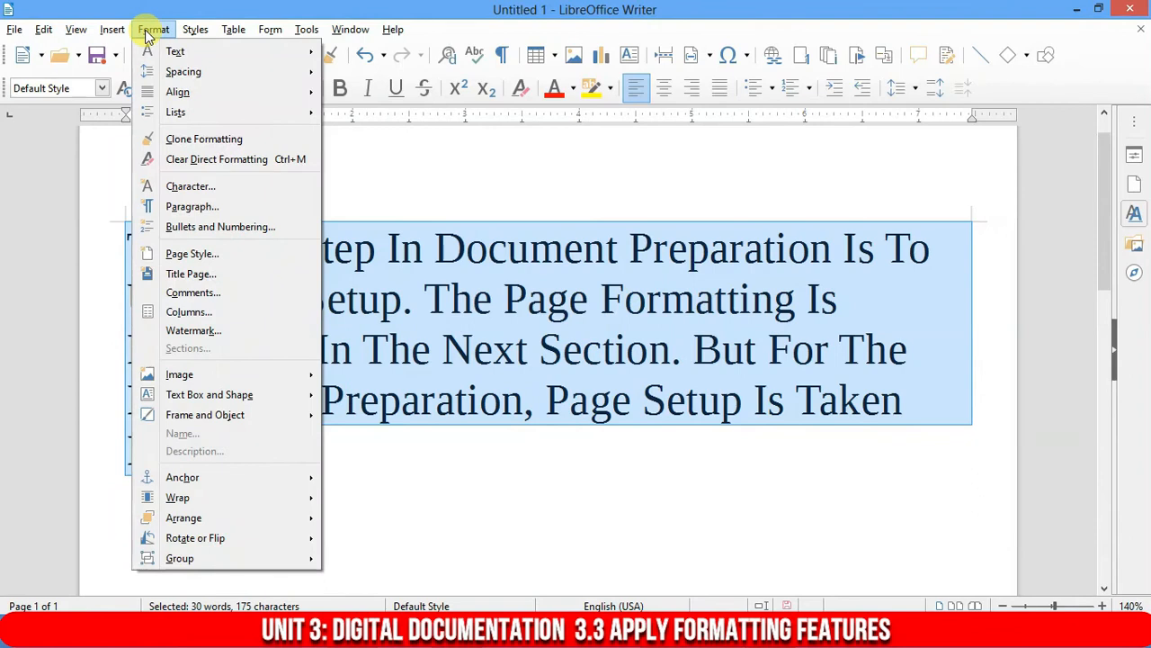
pyautogui.moveTo(180, 52)
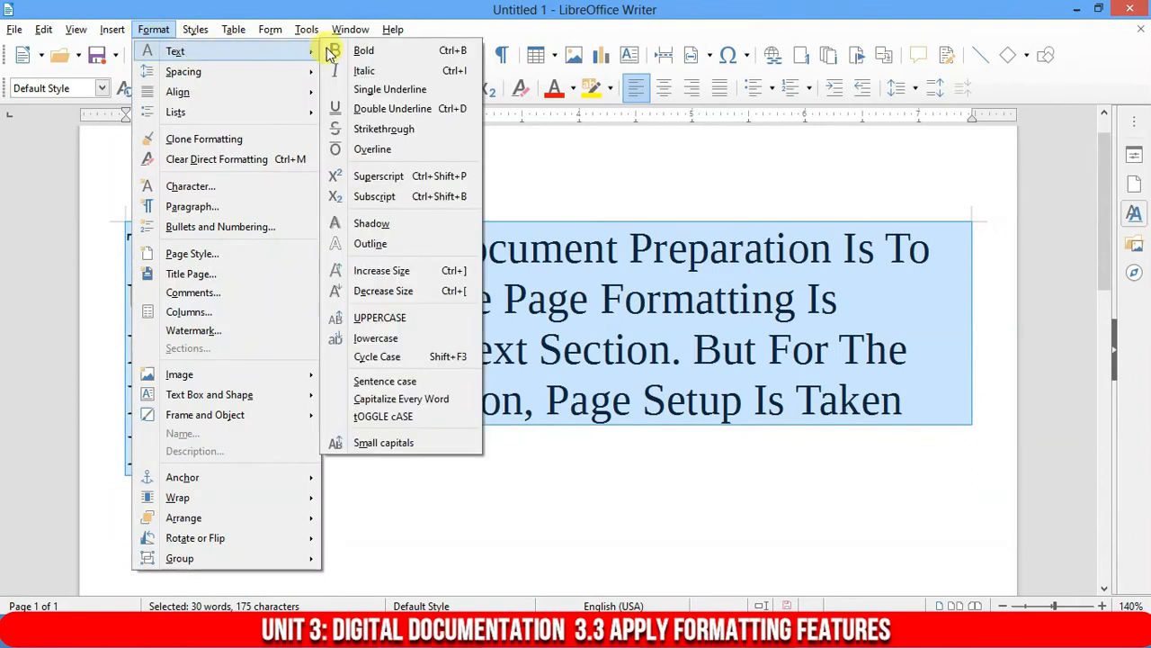
pyautogui.click(410, 359)
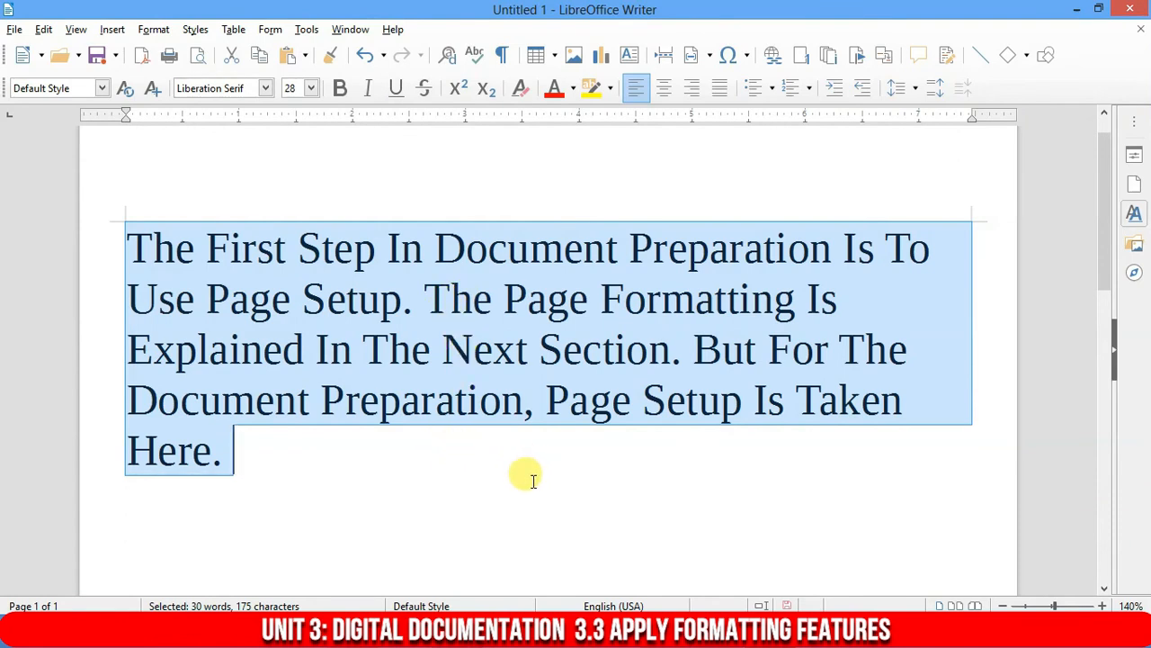
pyautogui.hotkey('shift', 'F3')
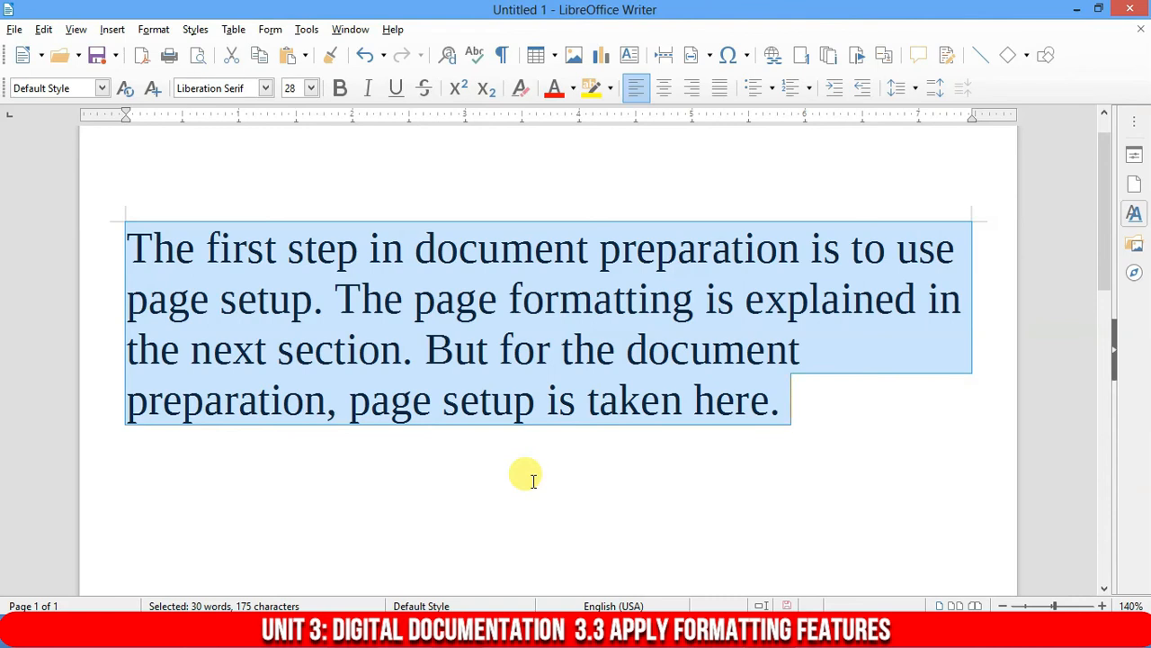
pyautogui.hotkey('shift', 'F3')
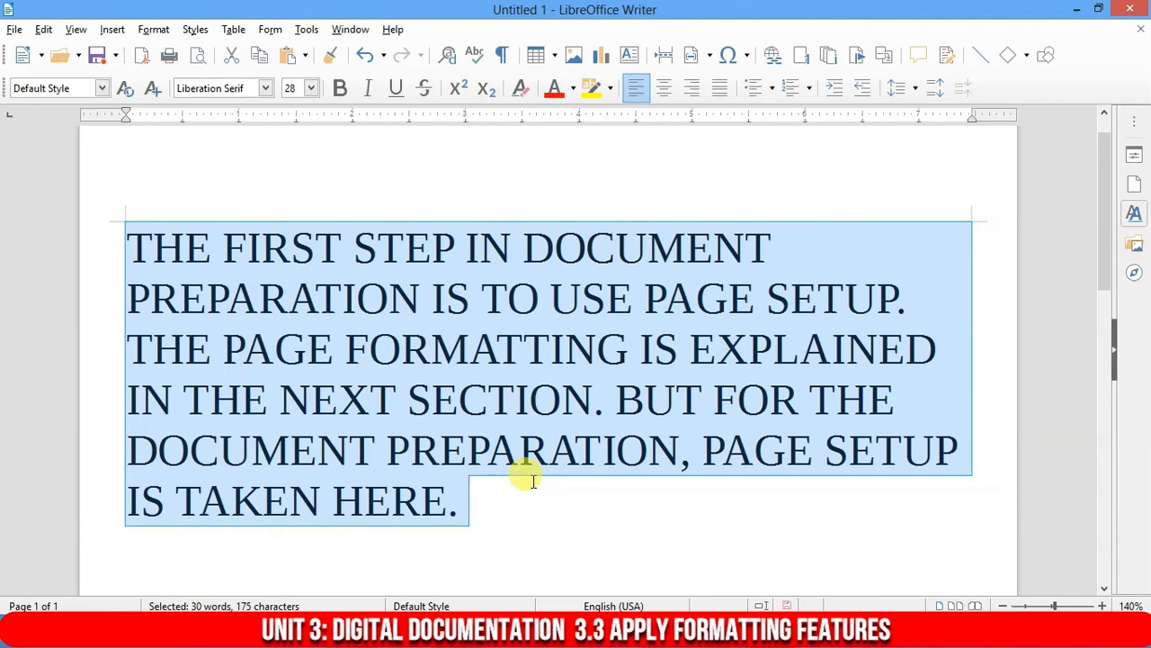
pyautogui.hotkey('shift', 'F3')
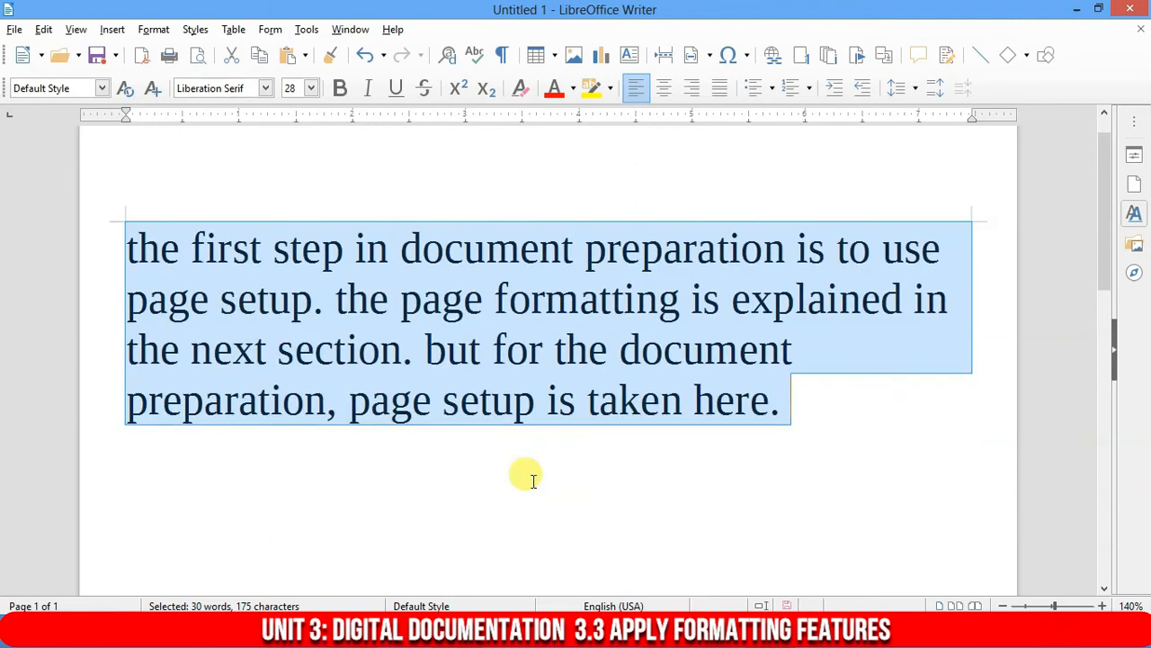
pyautogui.hotkey('shift', 'F3')
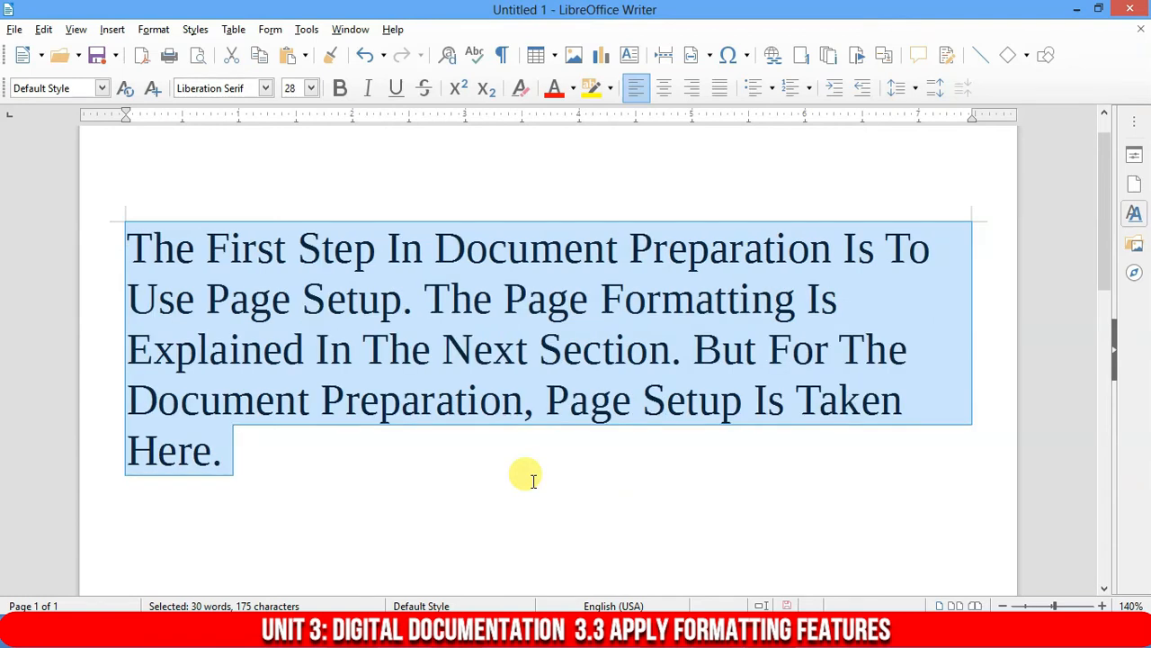
pyautogui.hotkey('shift', 'F3')
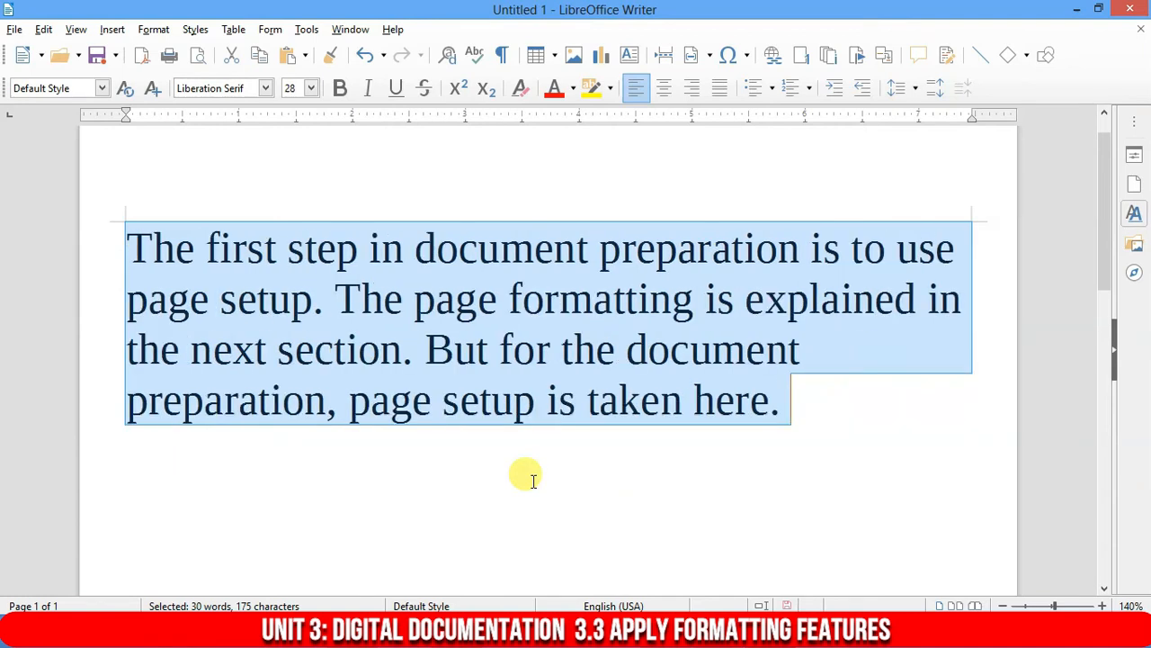
pyautogui.hotkey('shift', 'F3')
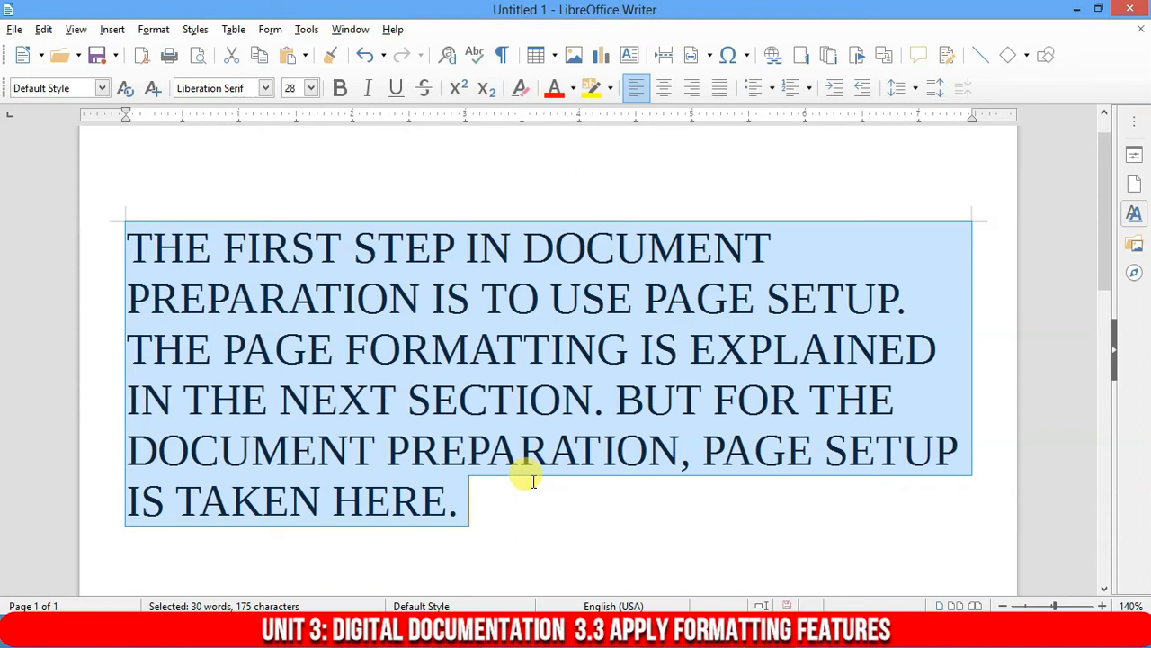
pyautogui.hotkey('shift', 'F3')
pyautogui.hotkey('shift', 'F3')
pyautogui.hotkey('shift', 'F3')
pyautogui.hotkey('shift', 'F3')
pyautogui.hotkey('shift', 'F3')
pyautogui.hotkey('shift', 'F3')
pyautogui.hotkey('shift', 'F3')
pyautogui.hotkey('shift', 'F3')
pyautogui.hotkey('shift', 'F3')
pyautogui.hotkey('shift', 'F3')
pyautogui.hotkey('shift', 'F3')
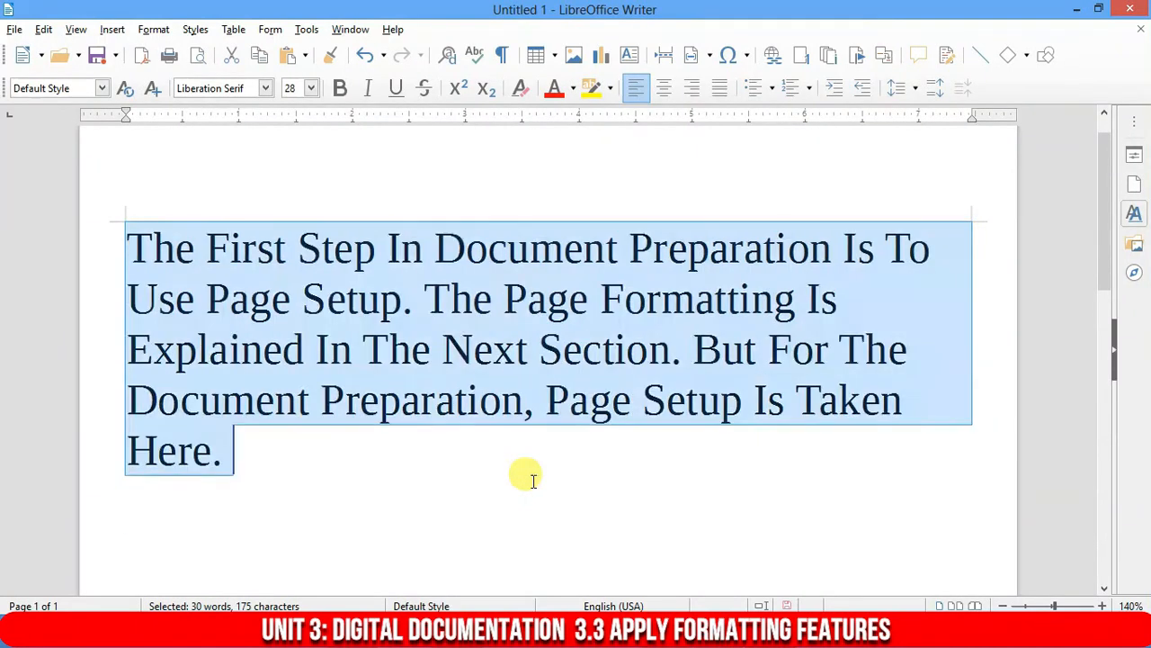
pyautogui.hotkey('shift', 'F3')
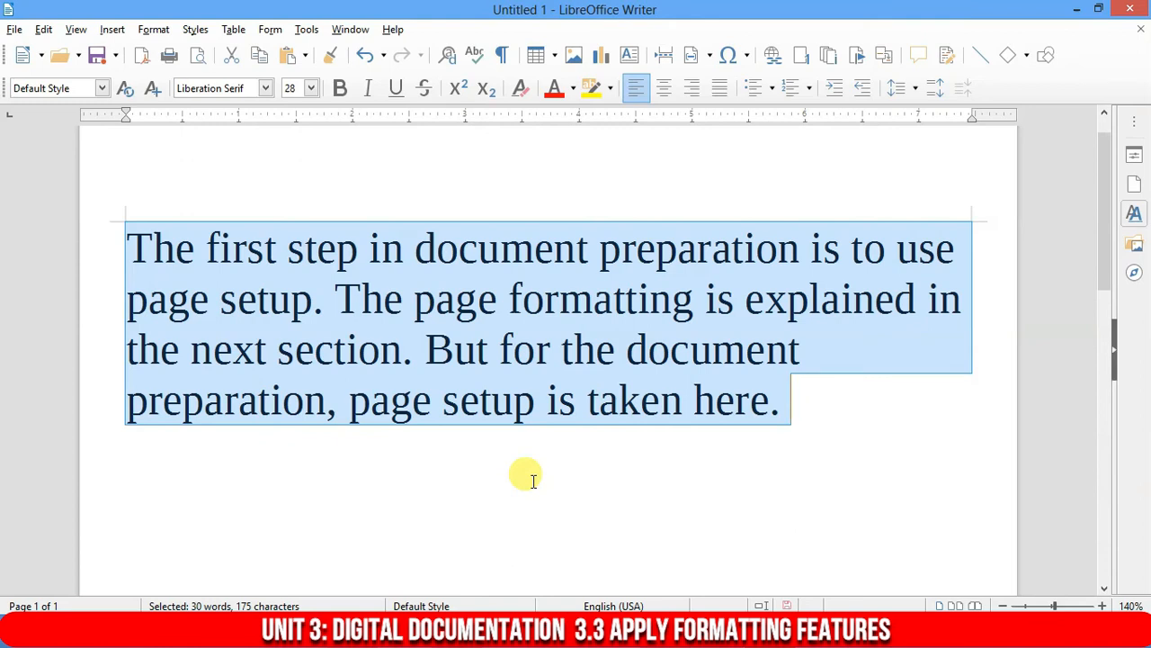
# - Below the sample paragraph, enter the line "5th (a+b)2" and, on a new line, "H2O"
pyautogui.click(533, 482)
pyautogui.press('Return')
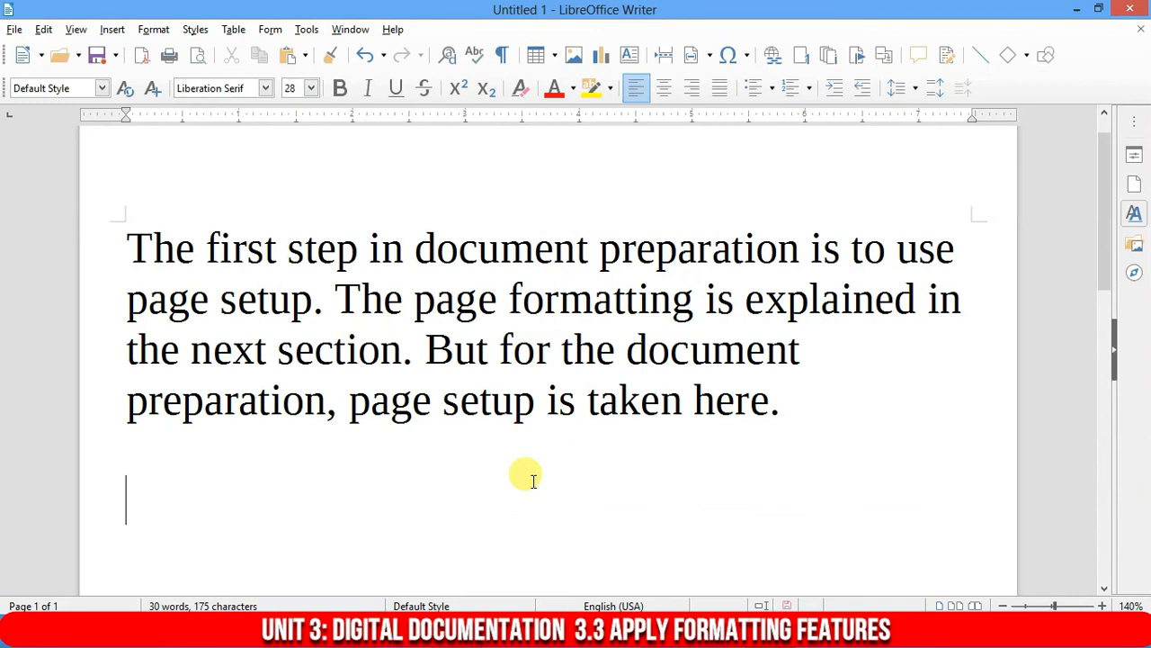
pyautogui.write('5th')
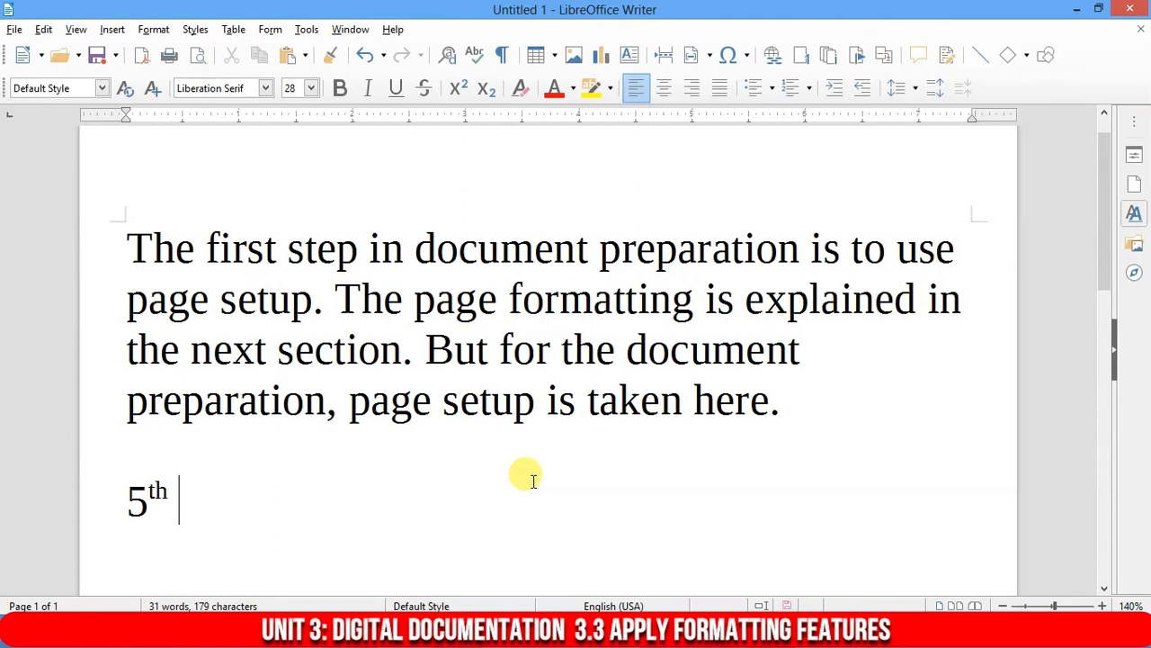
pyautogui.write('(a')
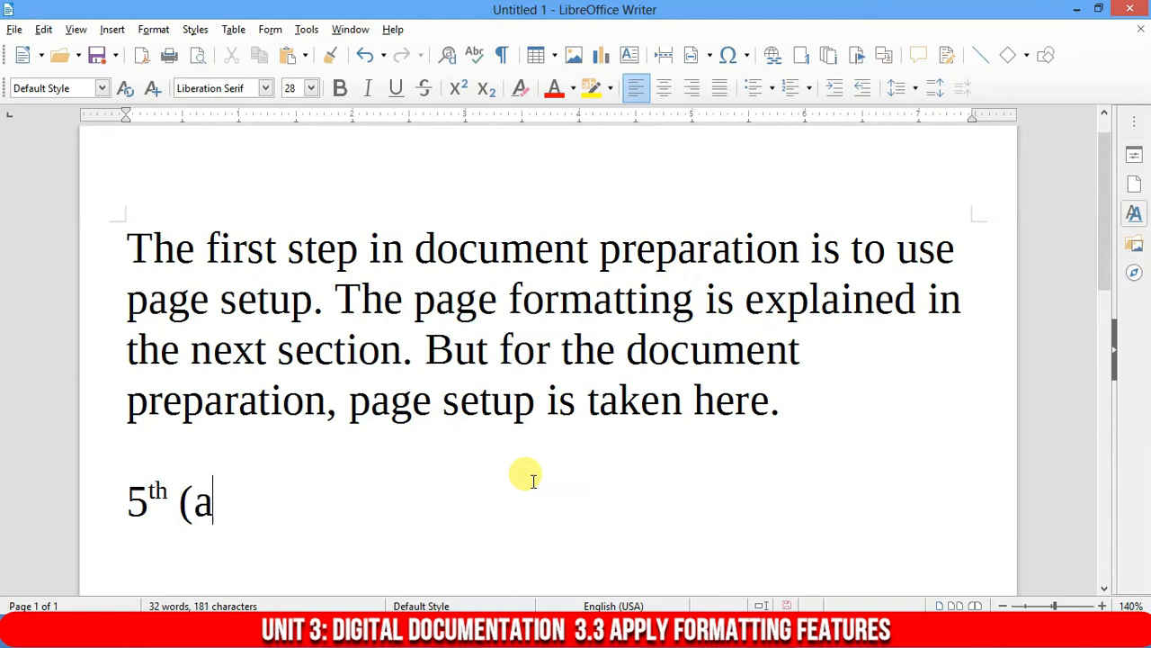
pyautogui.write('+b)')
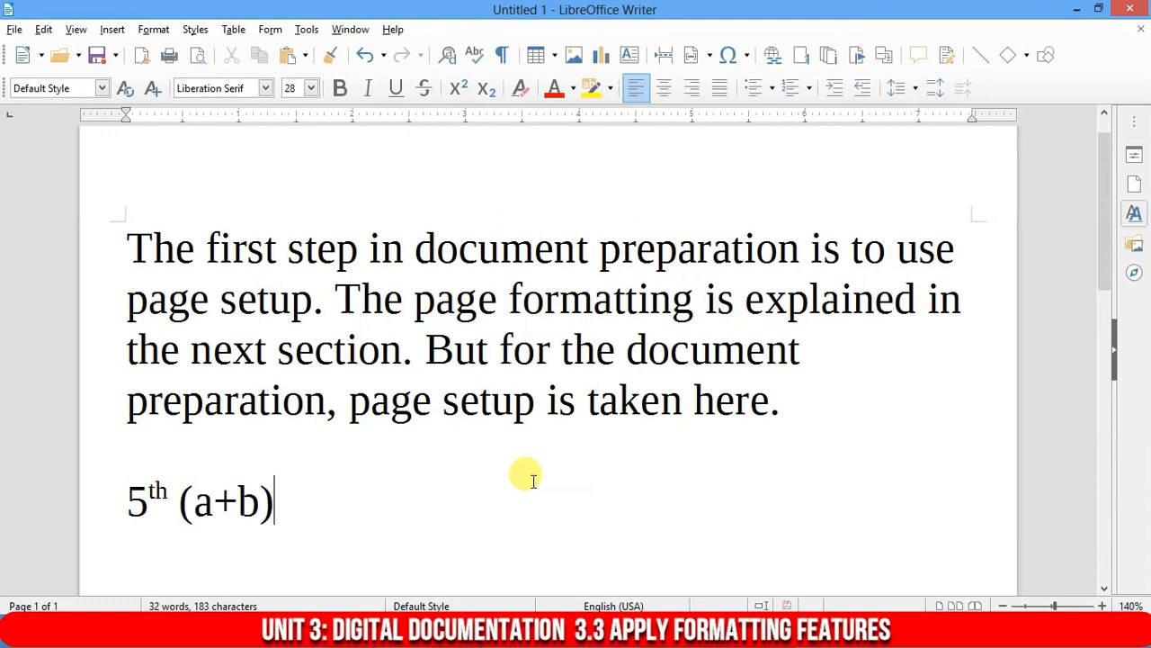
pyautogui.write('2')
pyautogui.press('Return')
pyautogui.write('H')
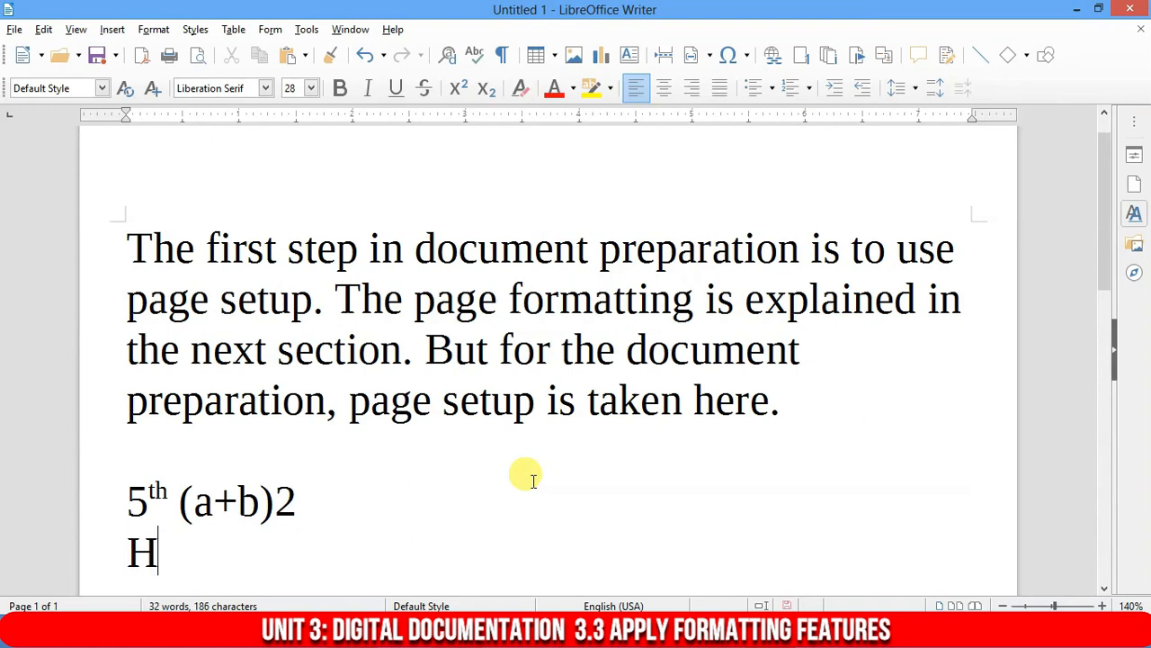
pyautogui.write('2O')
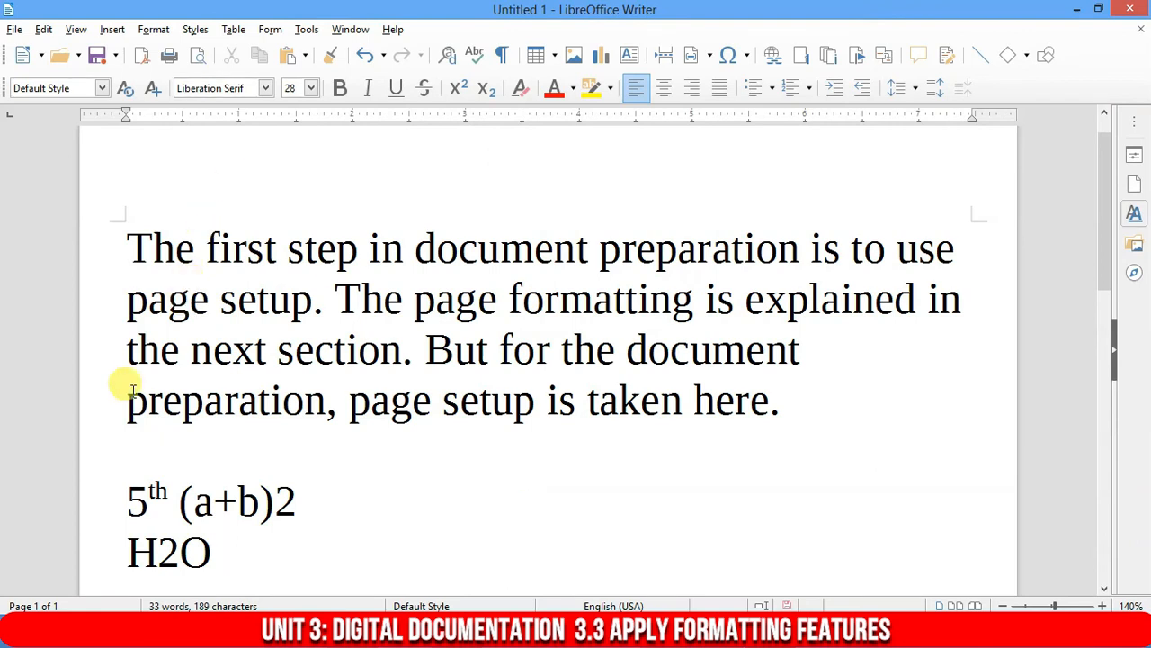
# - Delete "5th" and the space following it from the start of the formula line
pyautogui.moveTo(165, 490); pyautogui.dragTo(46, 483)
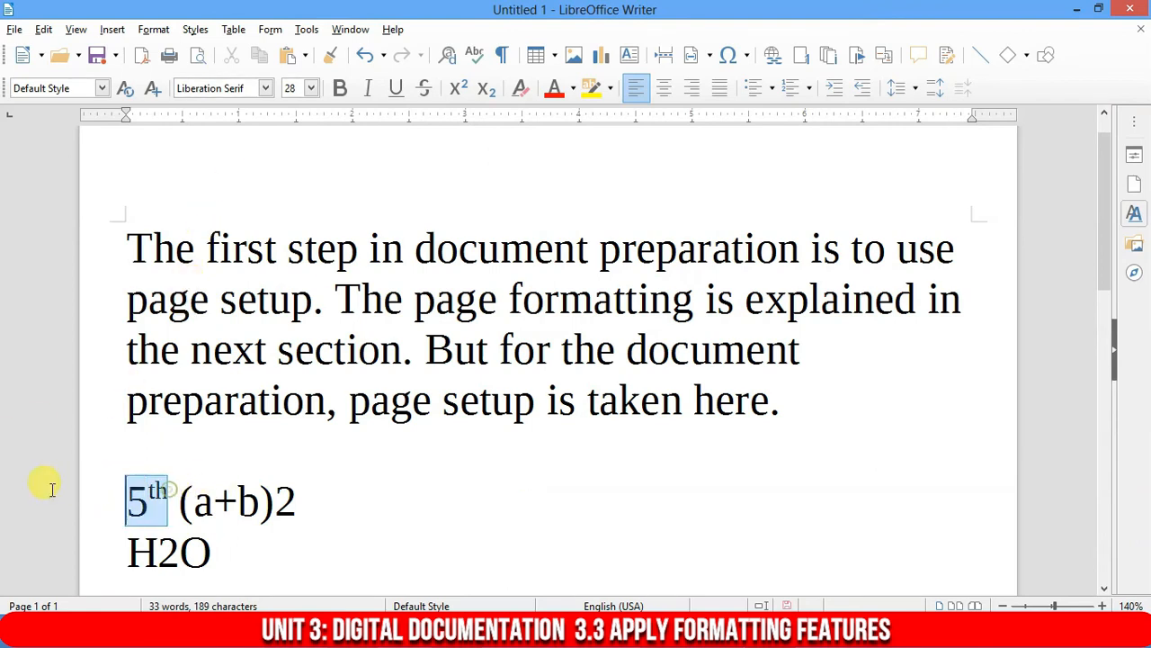
pyautogui.press('Delete')
pyautogui.press('Delete')
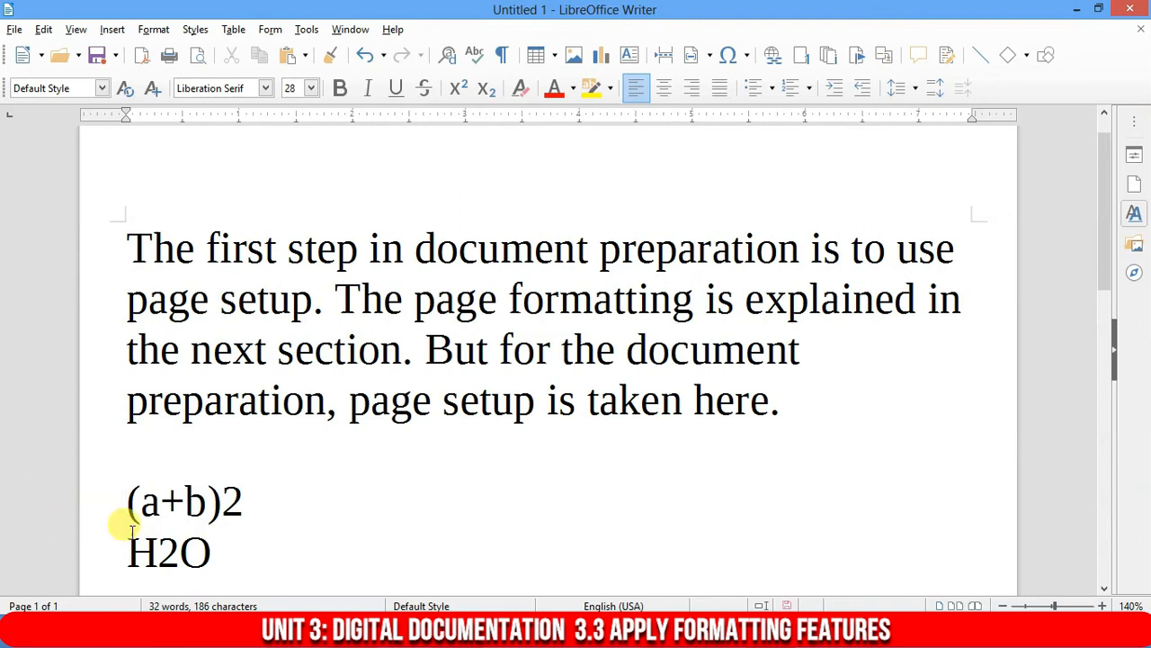
# - Select only the 2 after (a+b) and format it as superscript
pyautogui.moveTo(256, 499); pyautogui.dragTo(207, 499)
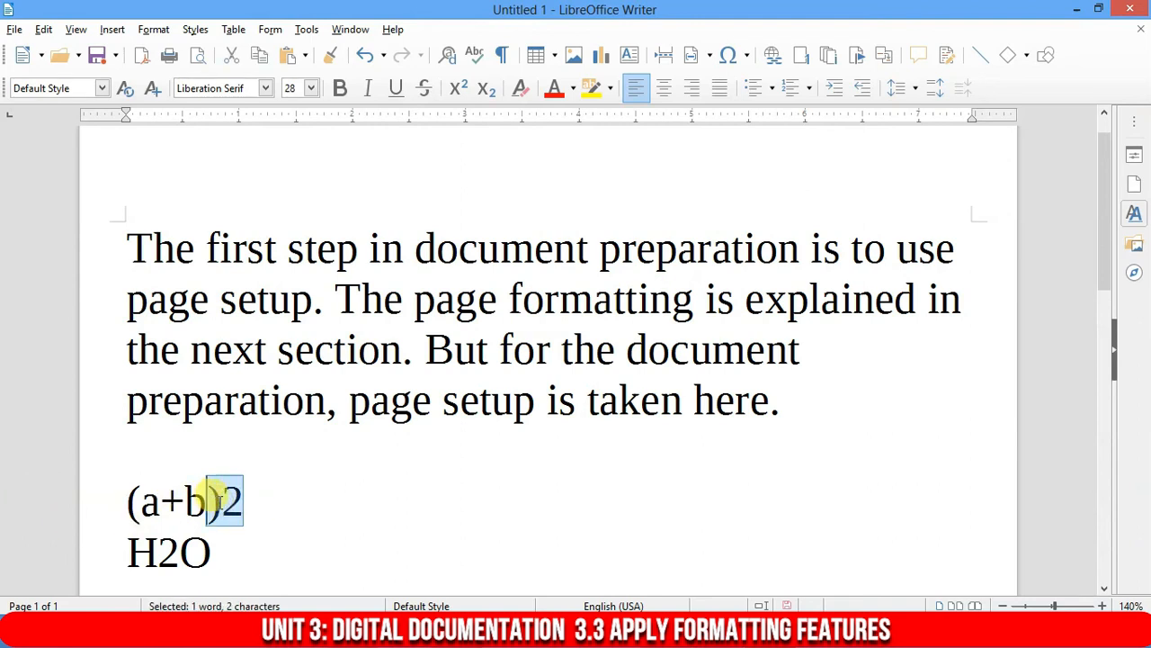
pyautogui.moveTo(221, 500); pyautogui.dragTo(115, 495)
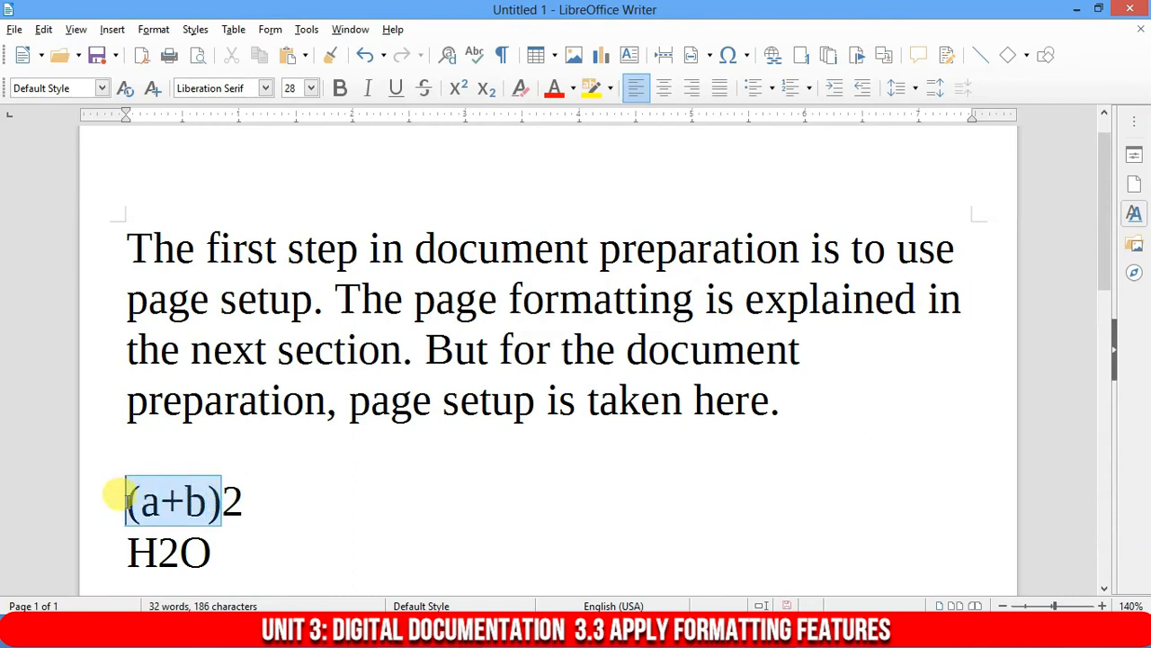
pyautogui.click(223, 497)
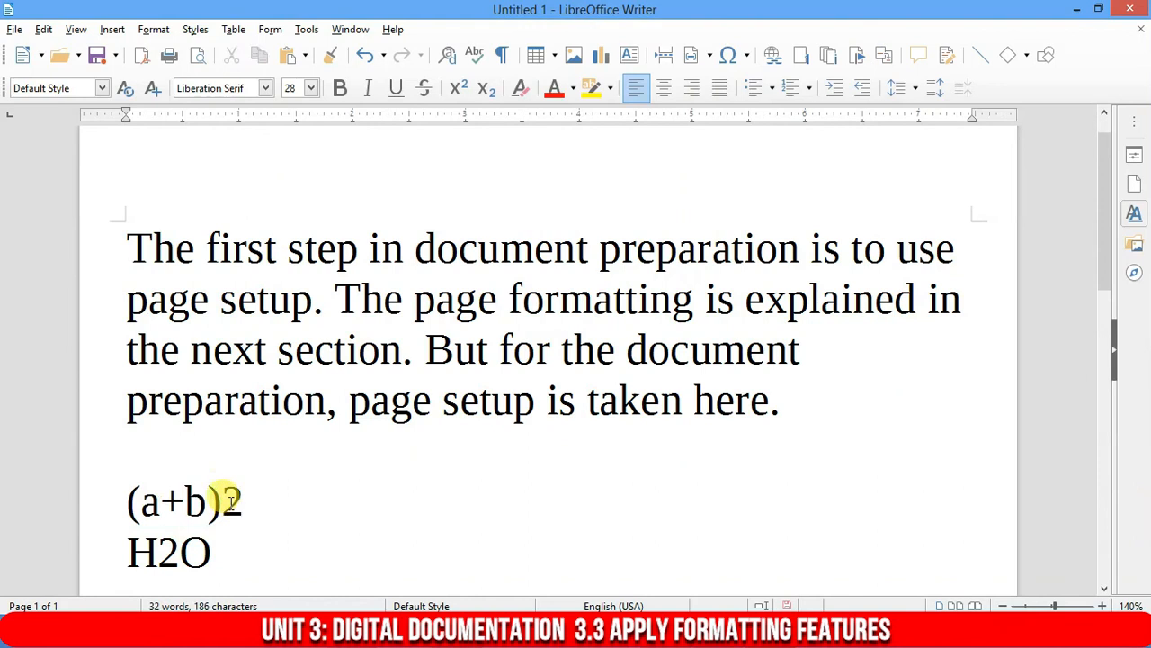
pyautogui.moveTo(223, 496); pyautogui.dragTo(239, 500)
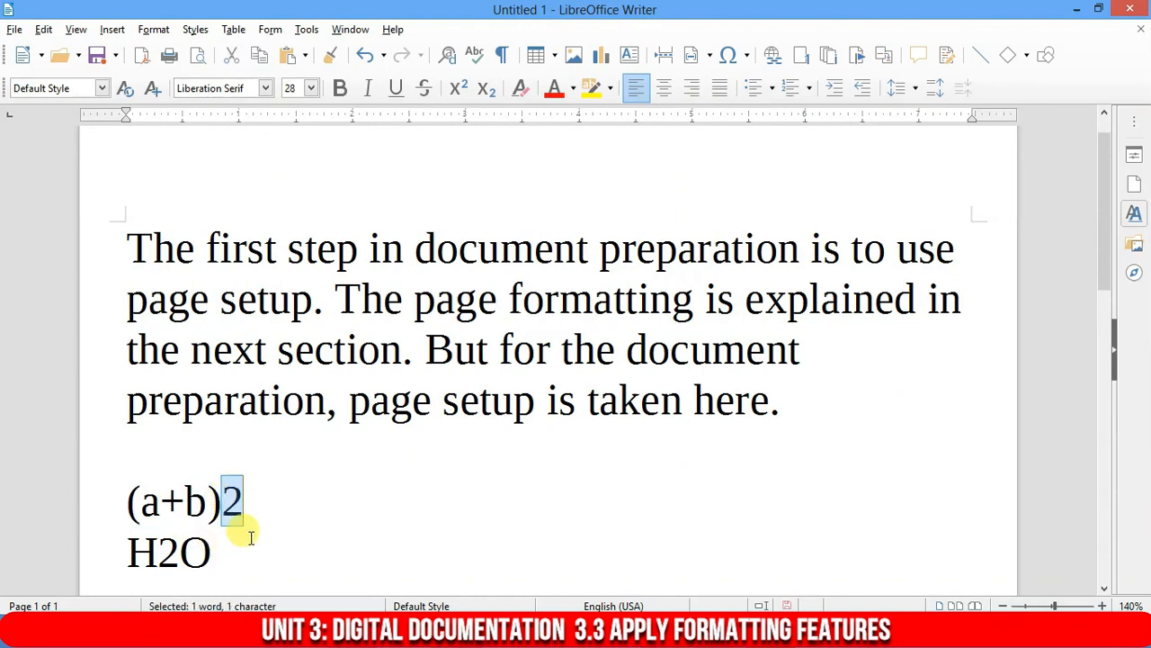
pyautogui.click(296, 503)
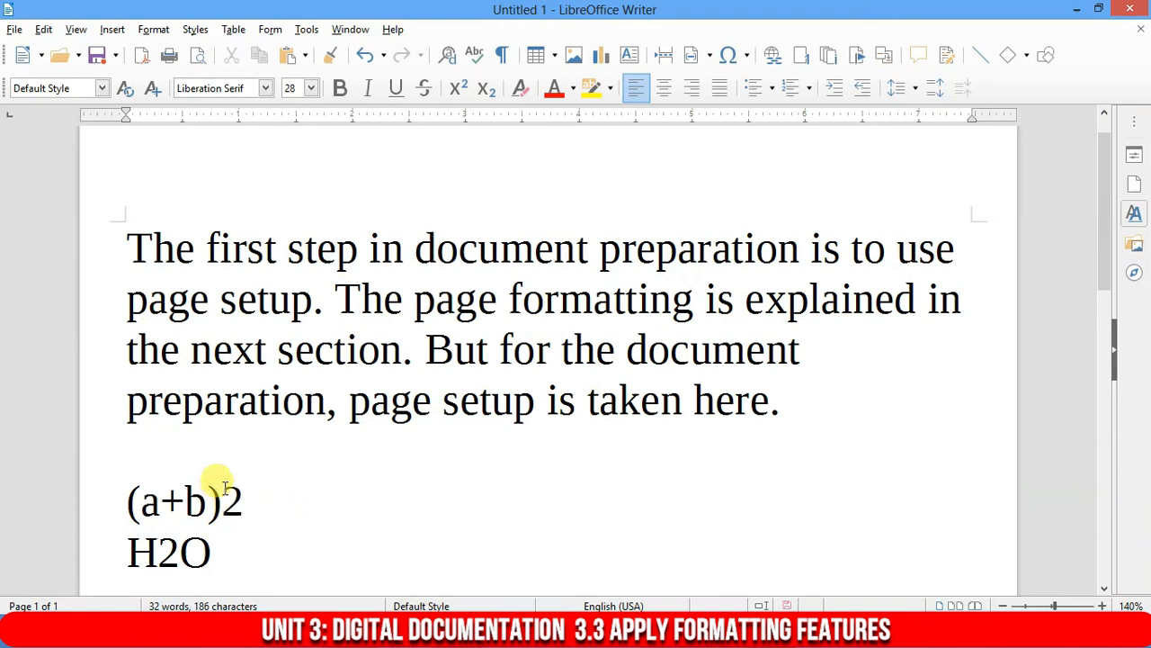
pyautogui.moveTo(255, 500); pyautogui.dragTo(221, 500)
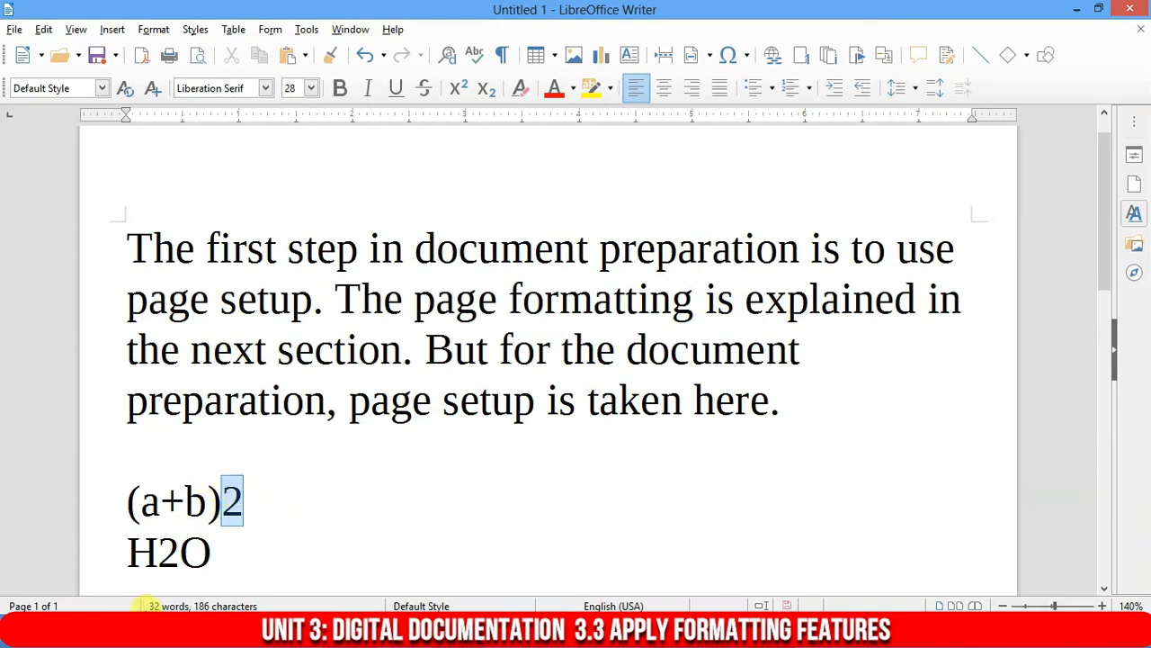
pyautogui.click(158, 33)
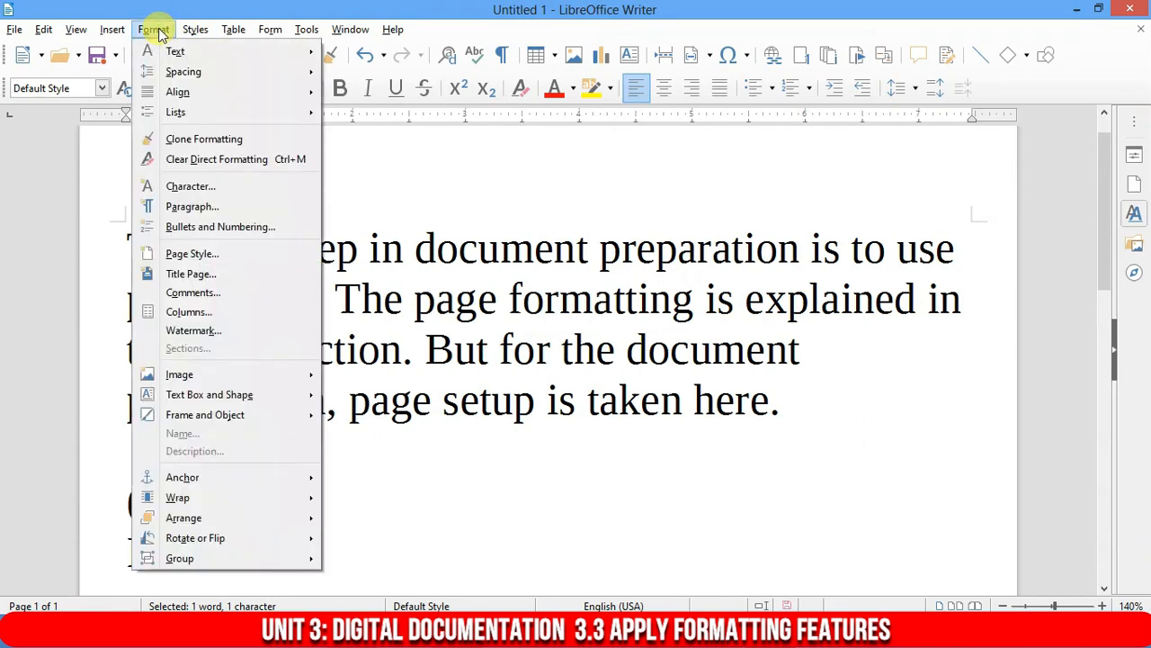
pyautogui.moveTo(164, 51)
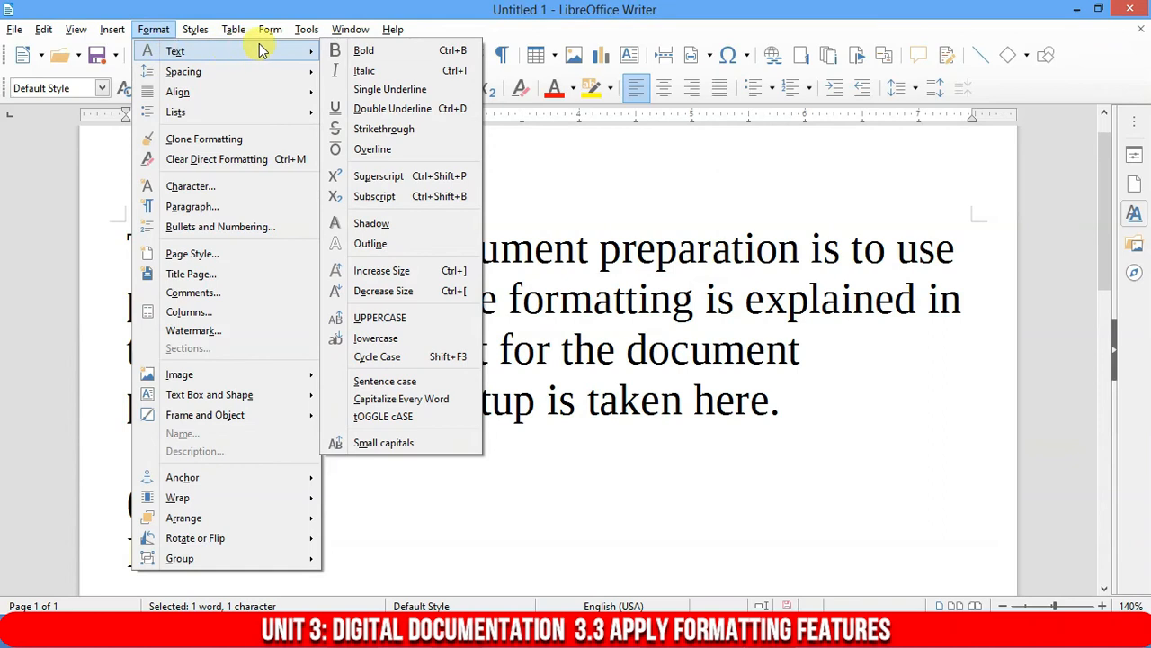
pyautogui.click(377, 177)
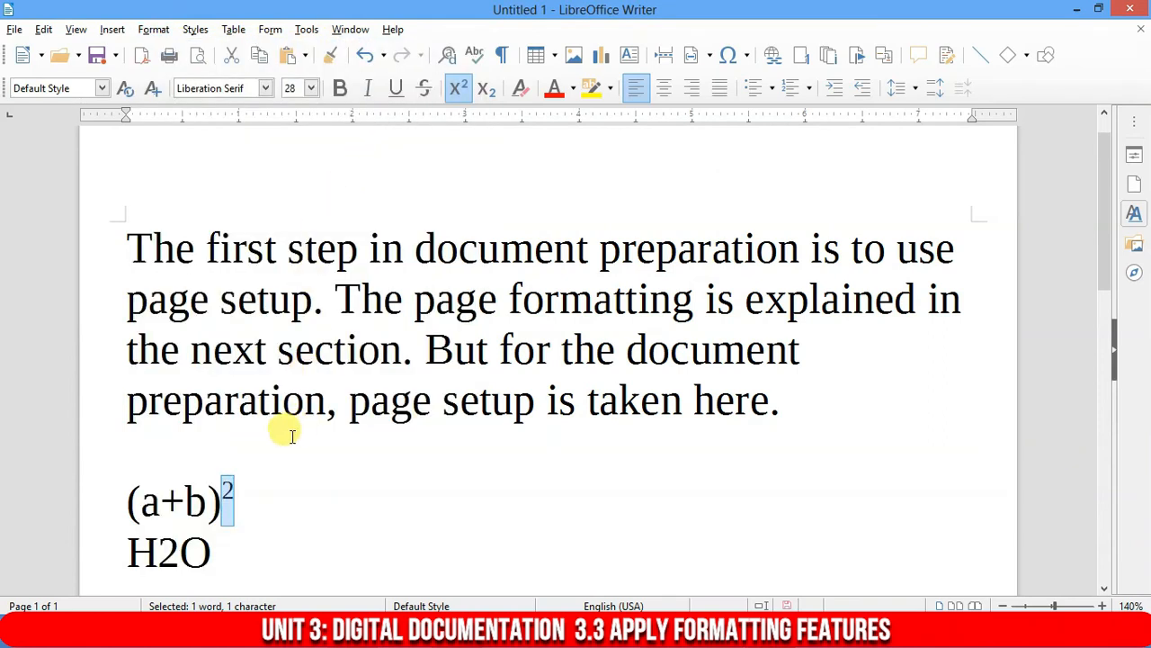
# - Select only the 2 in H2O on the line below the formula and format it as subscript
pyautogui.click(279, 475)
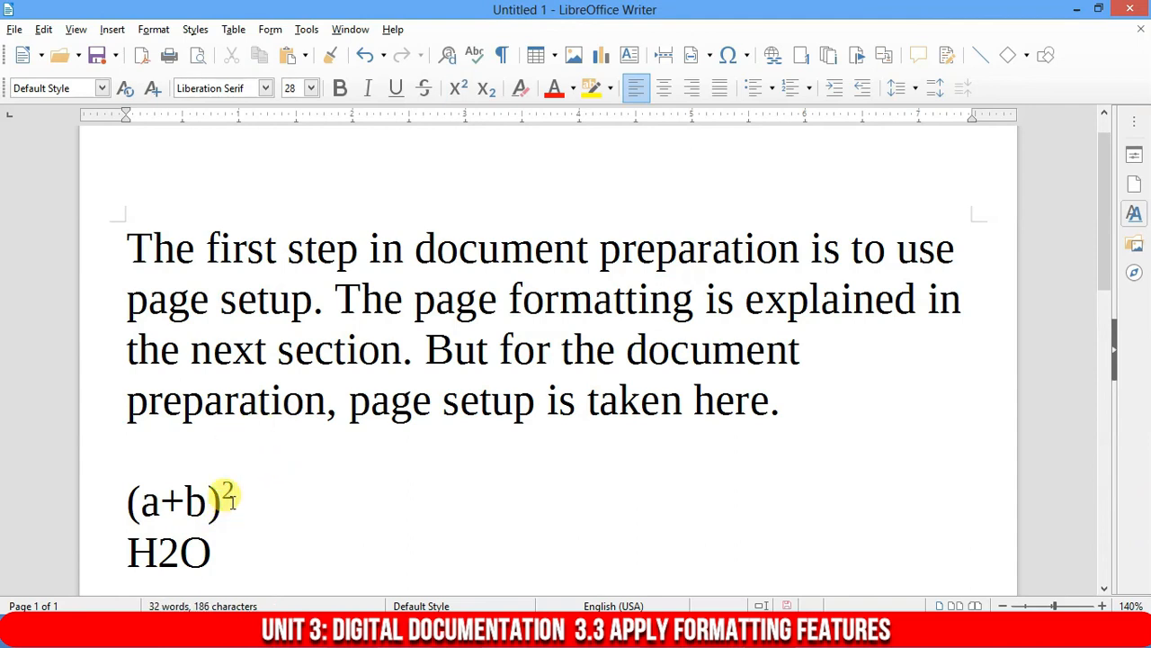
pyautogui.keyDown('ctrl'); pyautogui.scroll(5, 229, 497); pyautogui.keyUp('ctrl')
pyautogui.scroll(4, 296, 360)
pyautogui.keyDown('ctrl'); pyautogui.scroll(1, 310, 454); pyautogui.keyUp('ctrl')
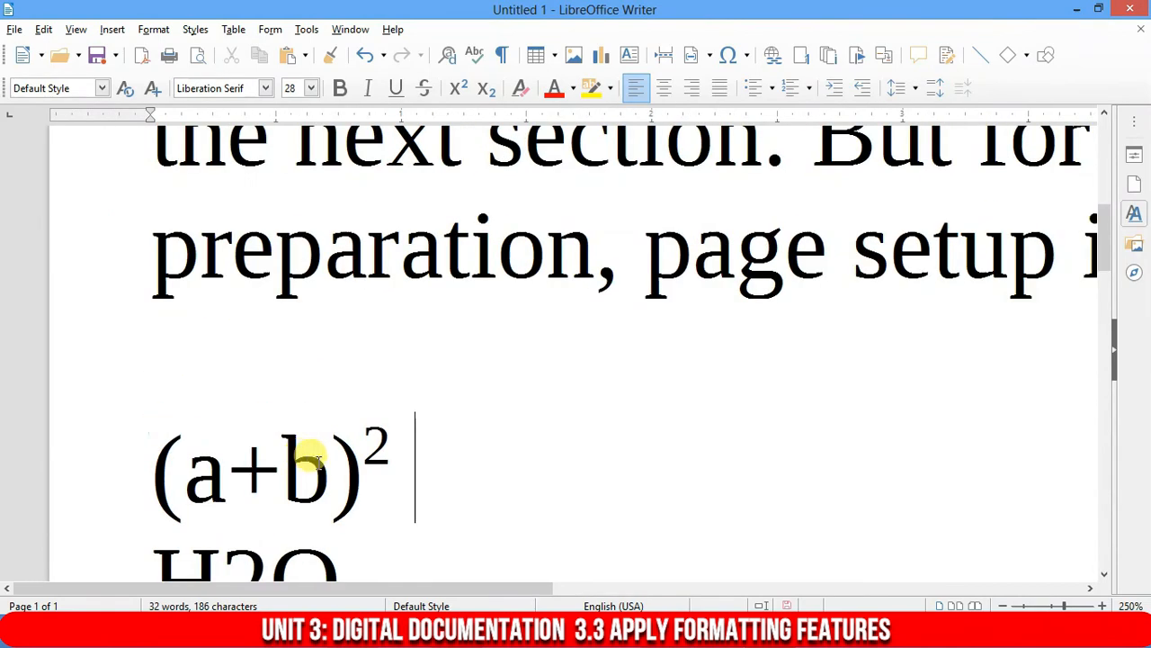
pyautogui.scroll(-3, 317, 461)
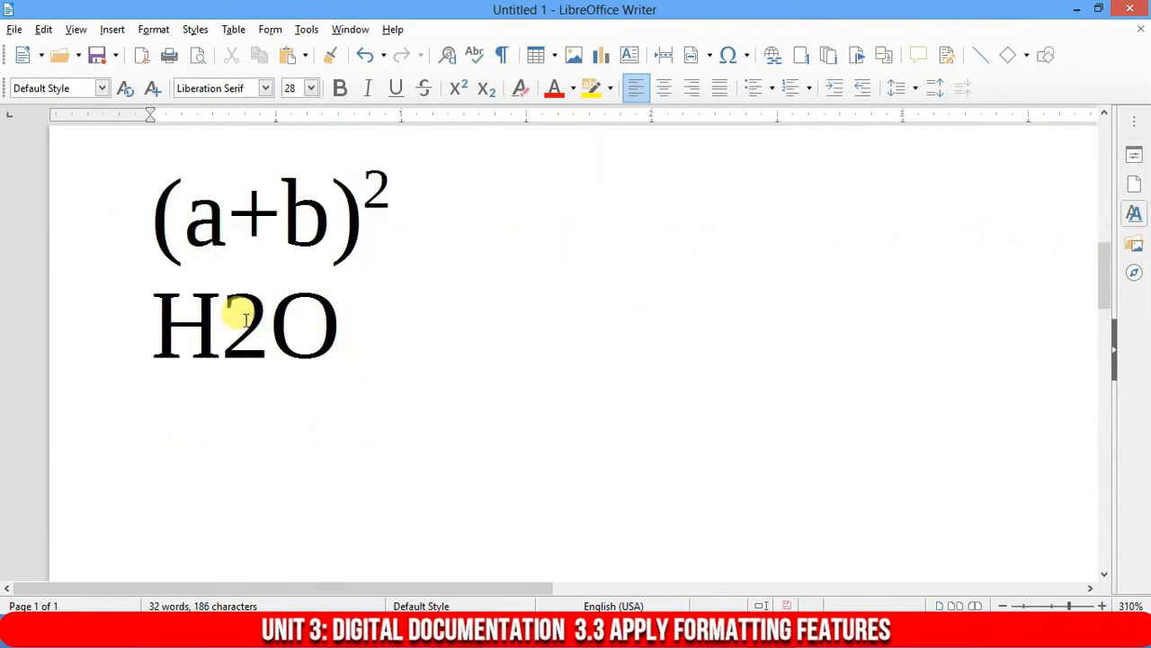
pyautogui.moveTo(231, 316); pyautogui.dragTo(250, 317)
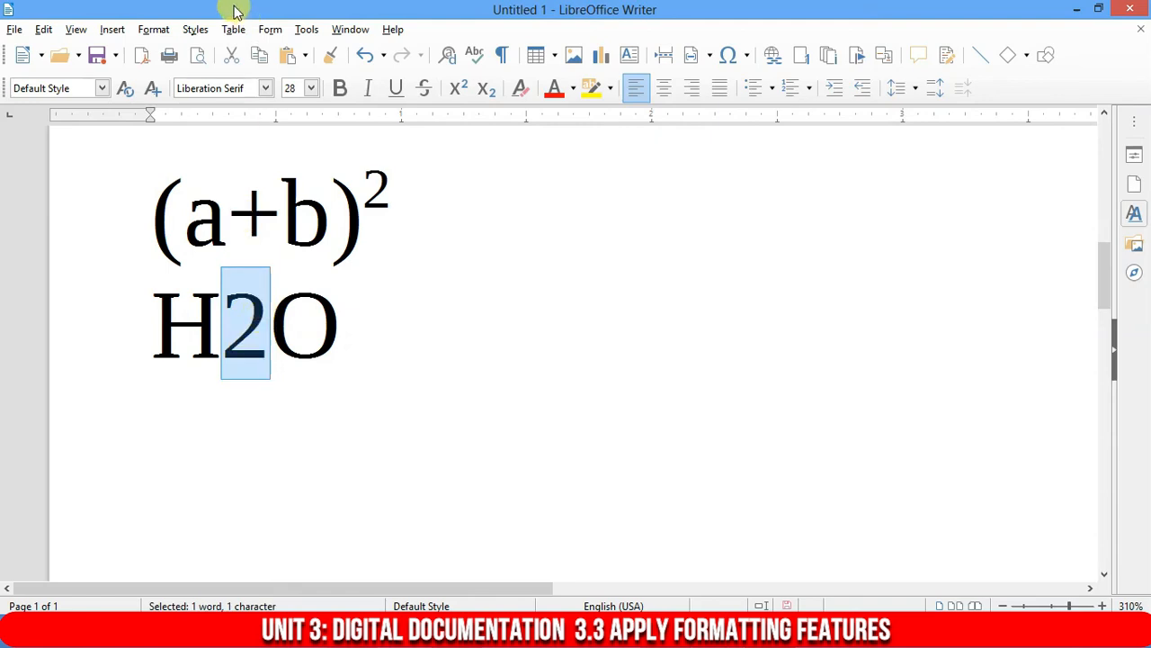
pyautogui.click(153, 29)
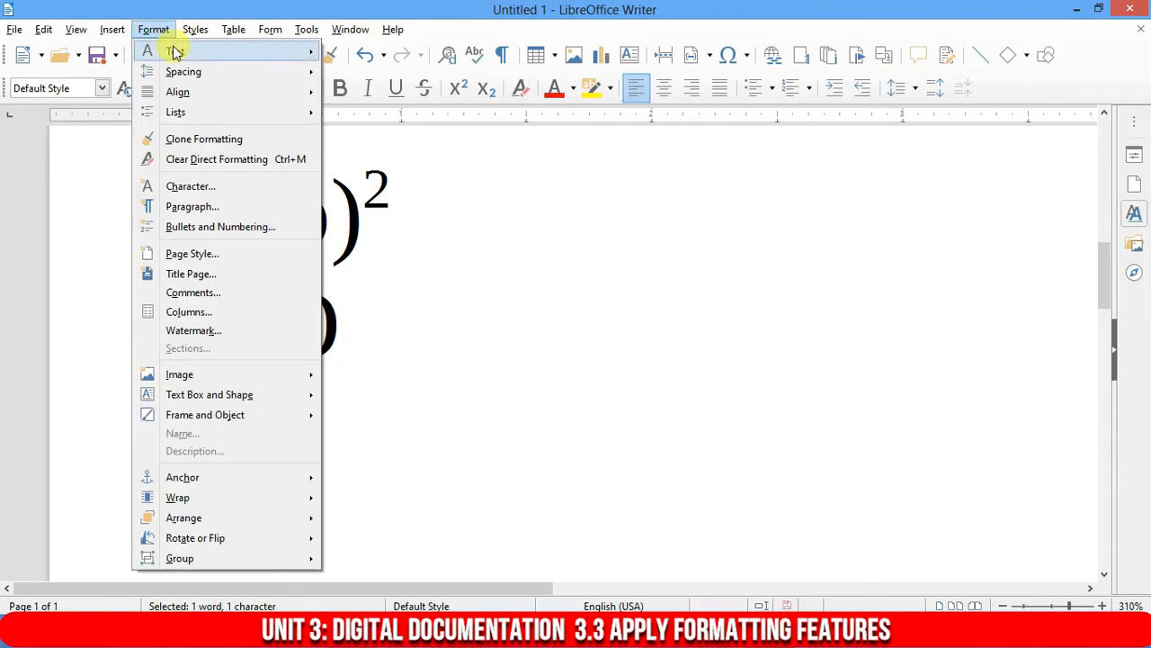
pyautogui.moveTo(166, 50)
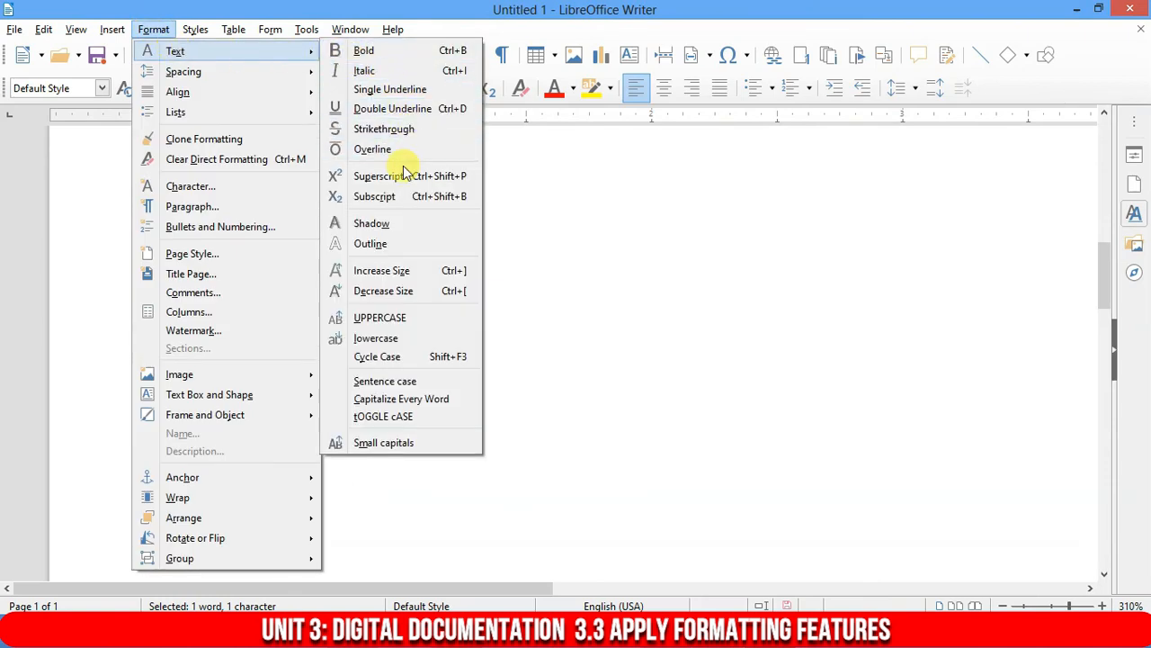
pyautogui.click(394, 199)
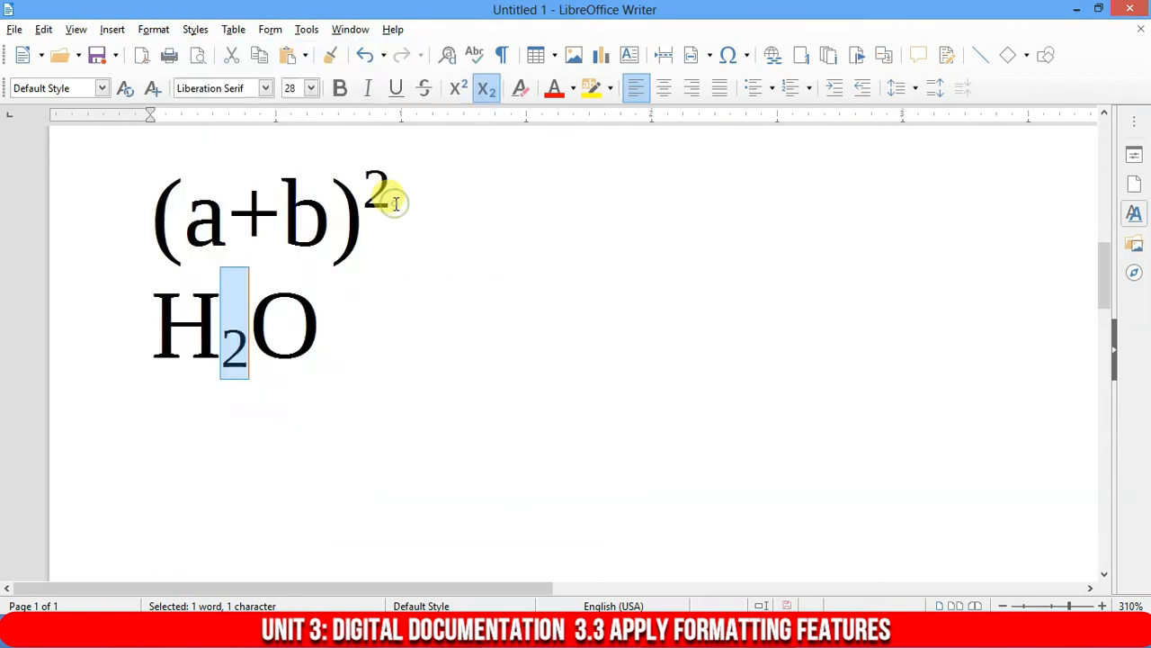
pyautogui.click(364, 321)
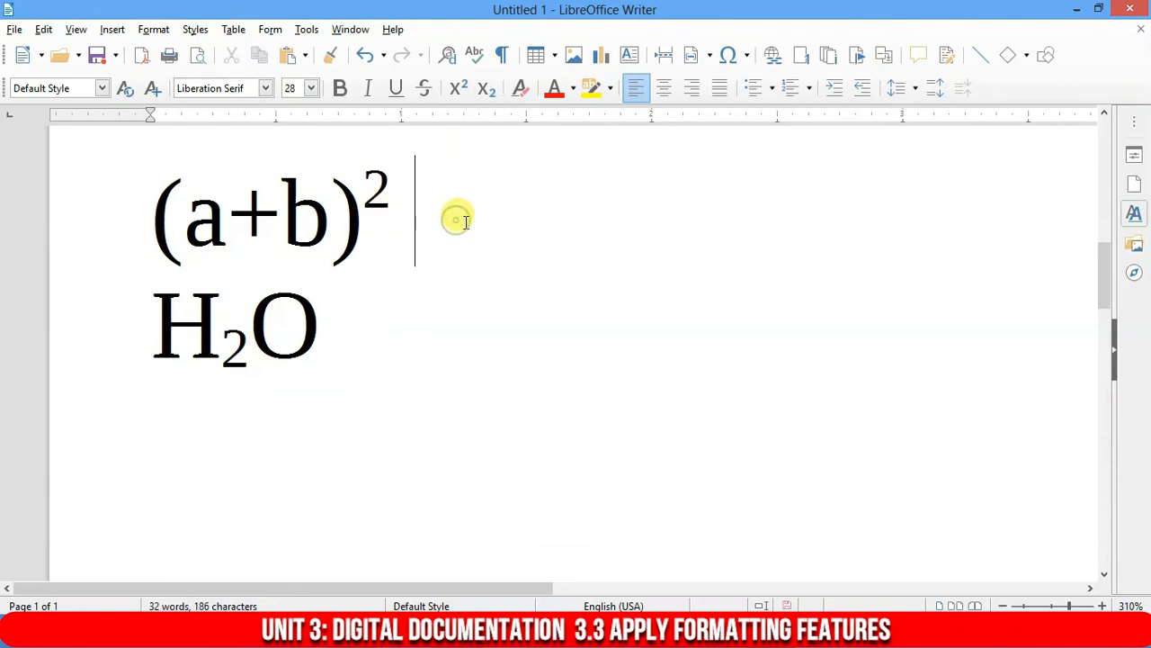
# - Add the label "Superscript" after the squared (a+b) expression on the same line
pyautogui.write('Su')
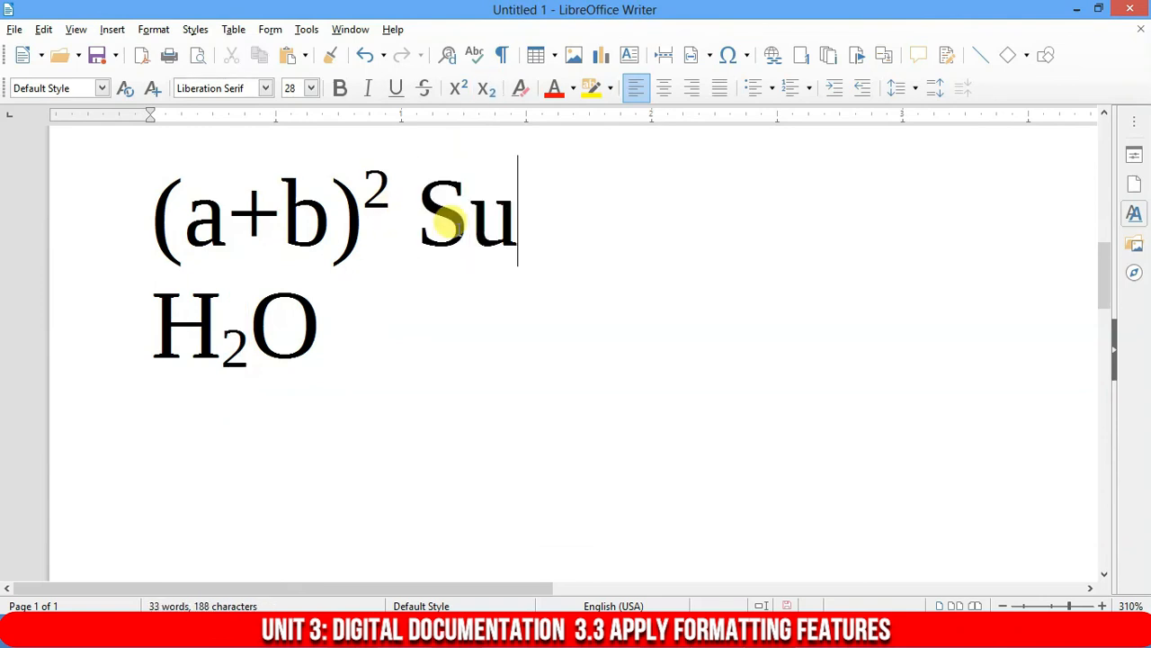
pyautogui.write('per')
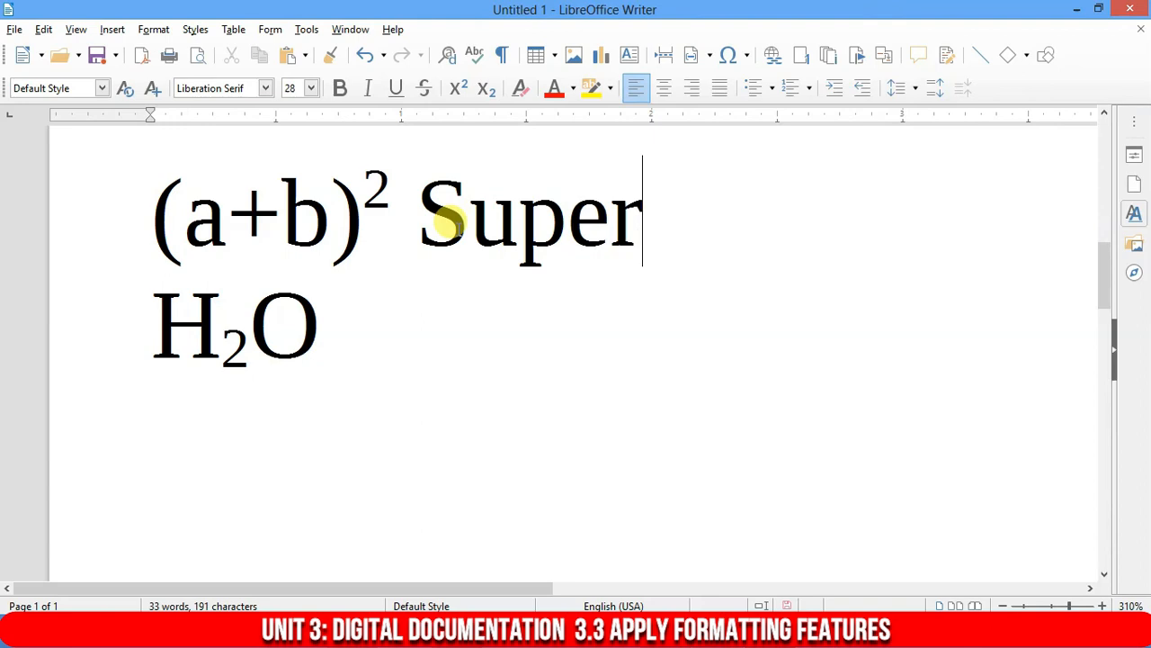
pyautogui.write('scri')
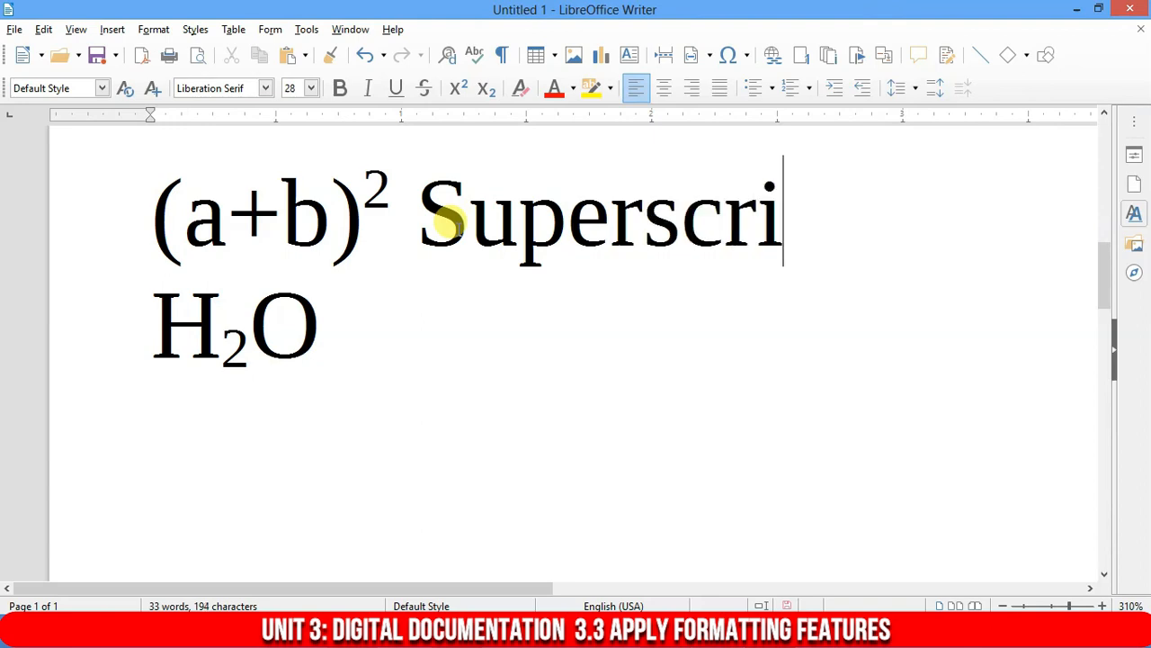
pyautogui.write('pt')
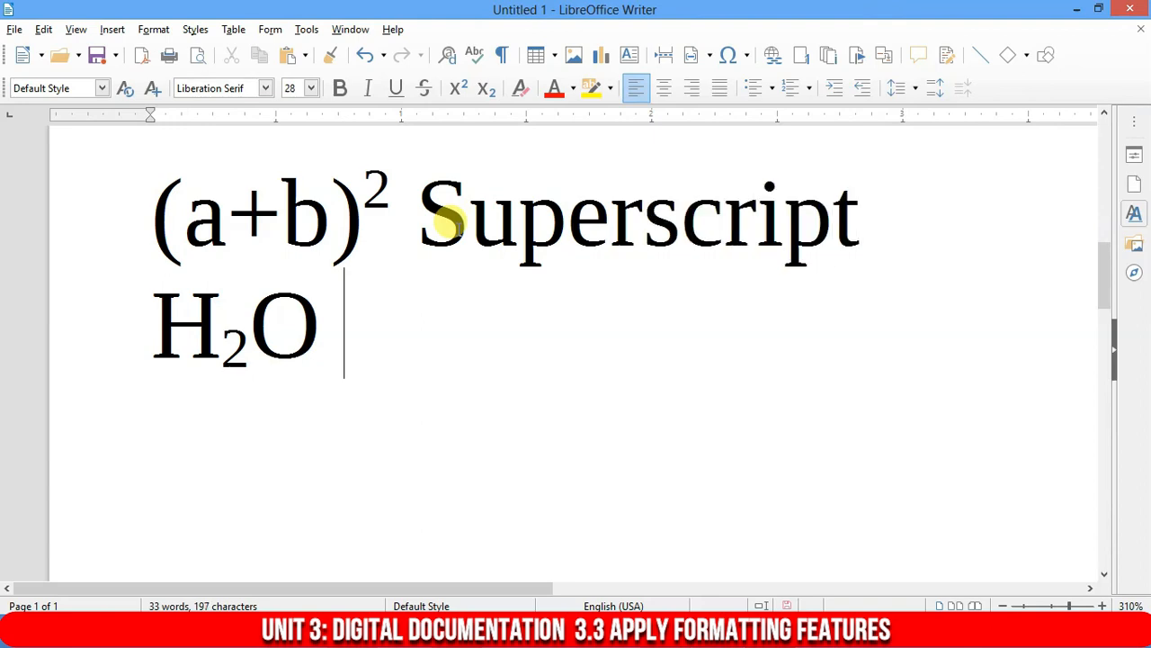
# - Add the label "Subscript" after the H2O formula, spaced over to sit below the Superscript label
pyautogui.press('Tab')
pyautogui.press('BackSpace')
pyautogui.write('Su')
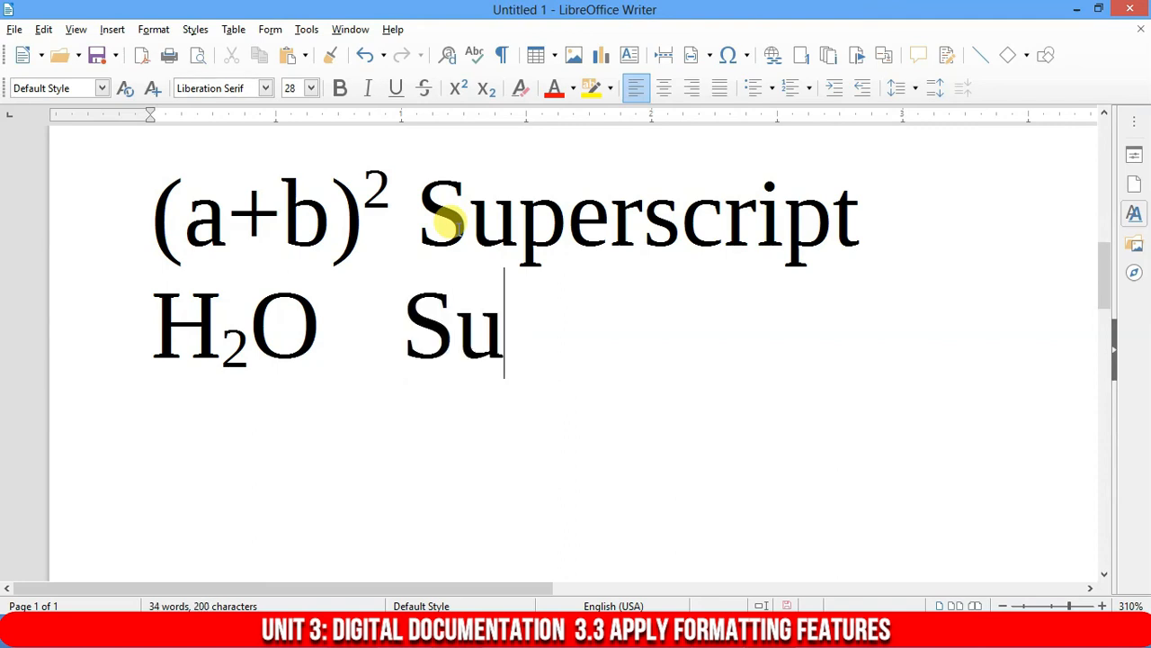
pyautogui.write('bscript')
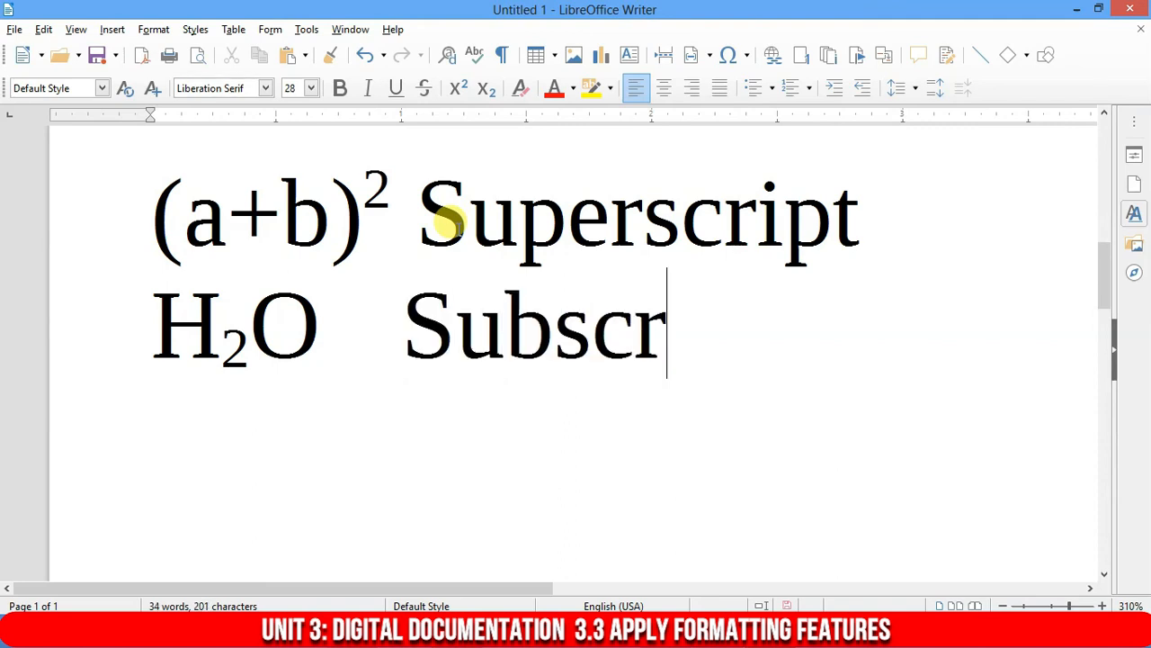